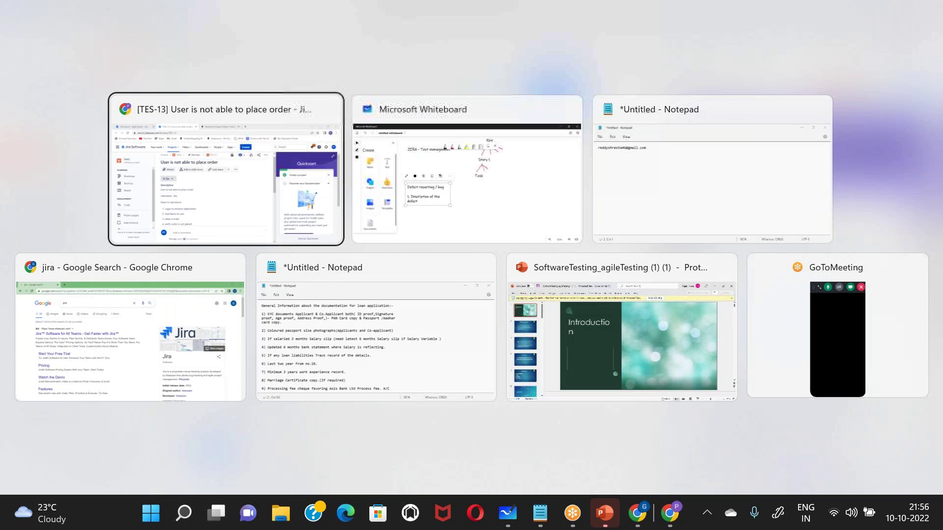
- In Whiteboard, draw a magenta arrow beside 'Defect reporting / bug' and handwrite 'Order' after it
key(alt+Tab)
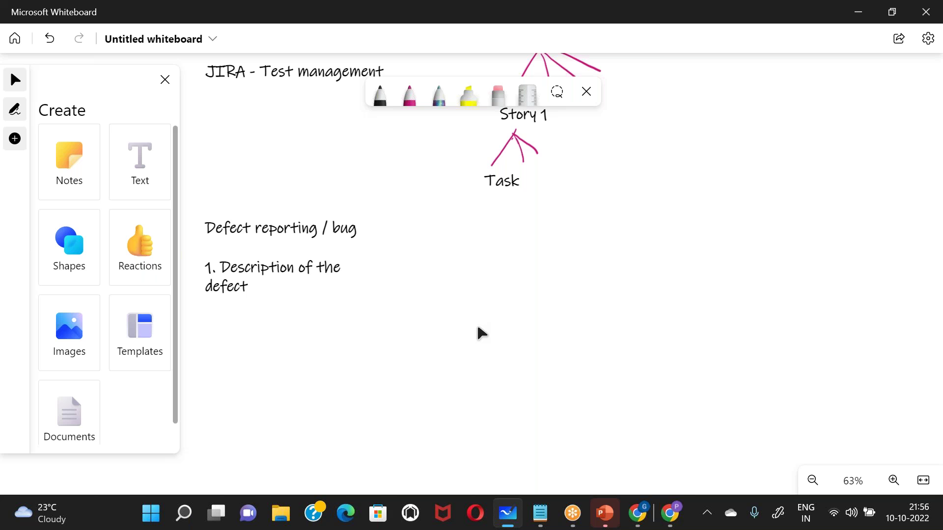
scroll(479, 333, up, 1)
mouse_move(384, 289)
mouse_down()
mouse_move(418, 290)
mouse_move(407, 302)
mouse_up()
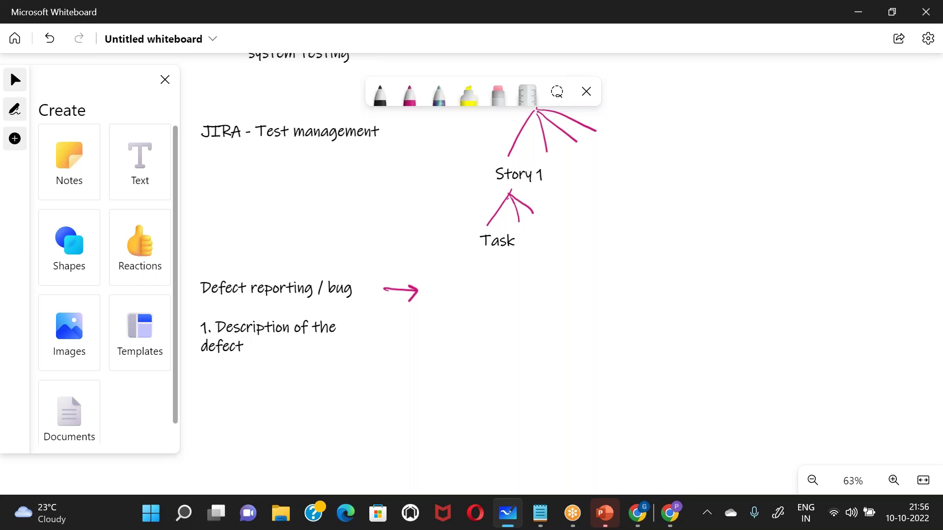
drag(462, 285, 495, 286)
drag(506, 285, 510, 292)
drag(514, 289, 550, 294)
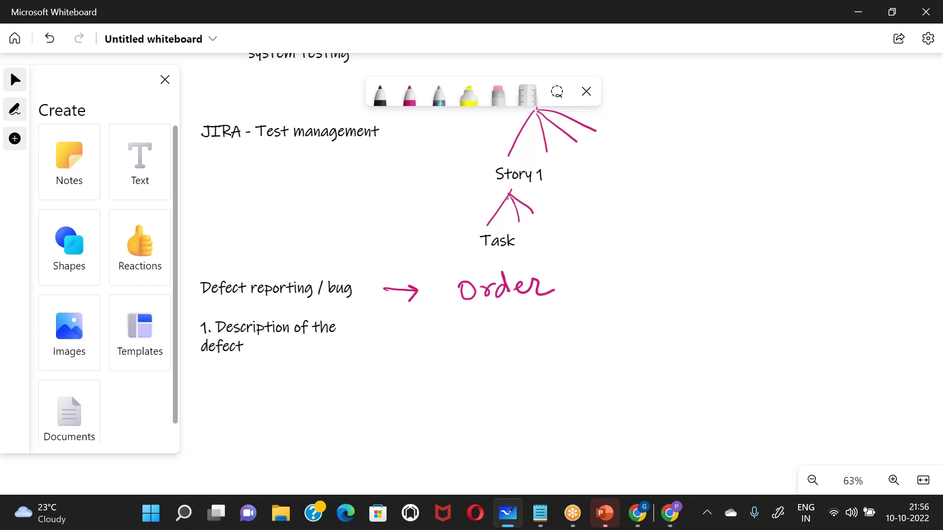
- Add a second arrow beside the defect description with 'not able', then return to Jira
mouse_move(415, 347)
mouse_down()
mouse_move(440, 347)
mouse_move(439, 359)
mouse_move(488, 358)
mouse_move(495, 346)
mouse_move(506, 358)
mouse_up()
mouse_move(498, 346)
mouse_down()
mouse_move(550, 337)
mouse_move(559, 351)
mouse_move(596, 351)
mouse_up()
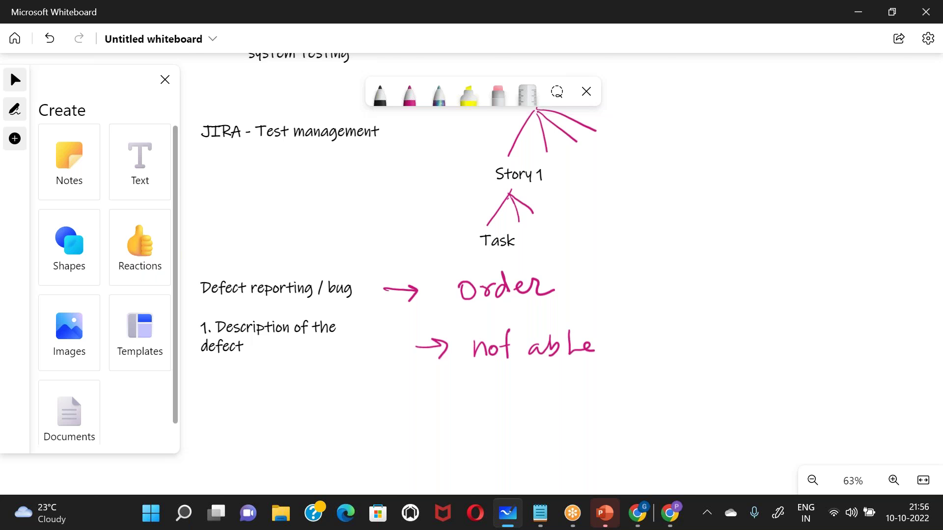
key(alt+Tab)
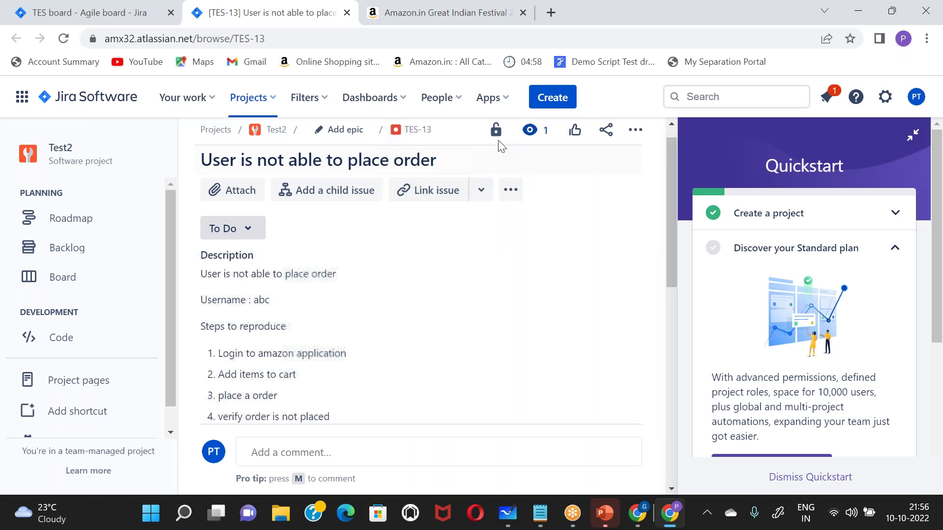
- Start a new Bug issue in project Test2 (TES) and place the cursor in Summary
click(552, 98)
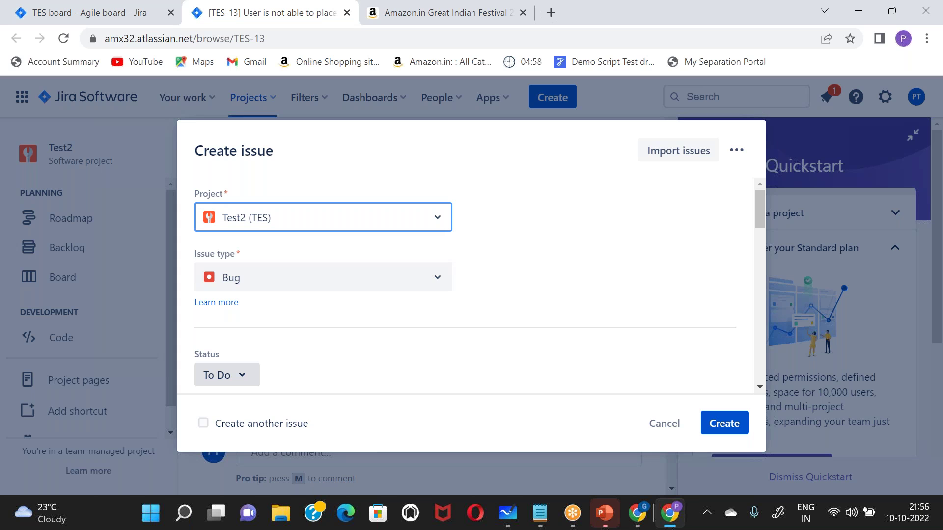
click(262, 285)
click(262, 285)
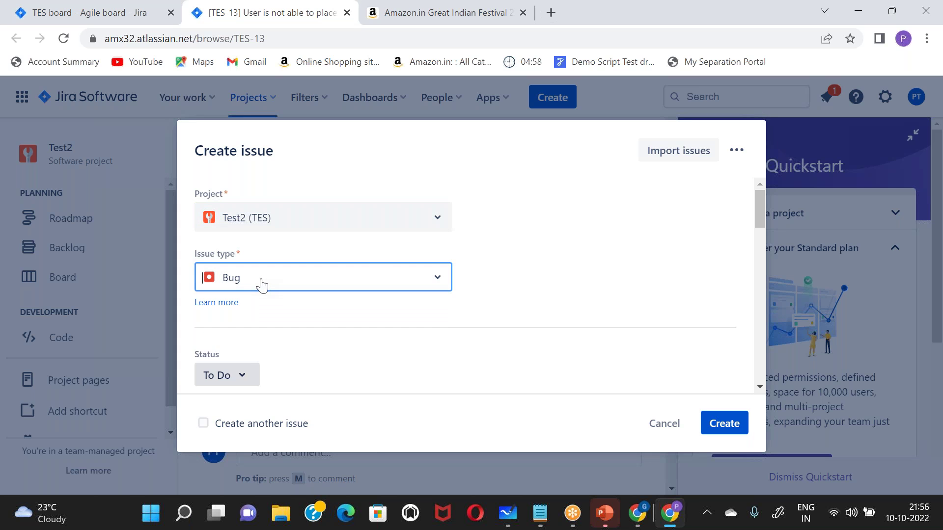
scroll(270, 341, down, 3)
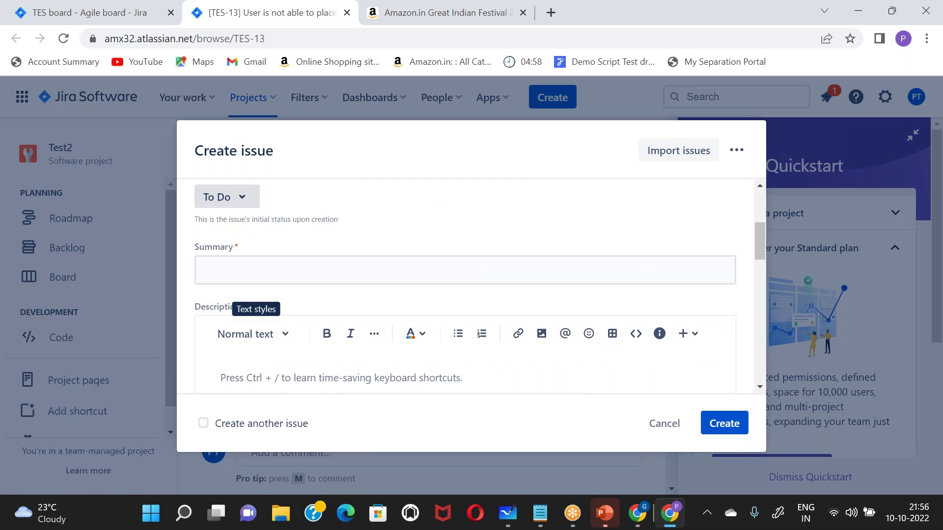
click(297, 270)
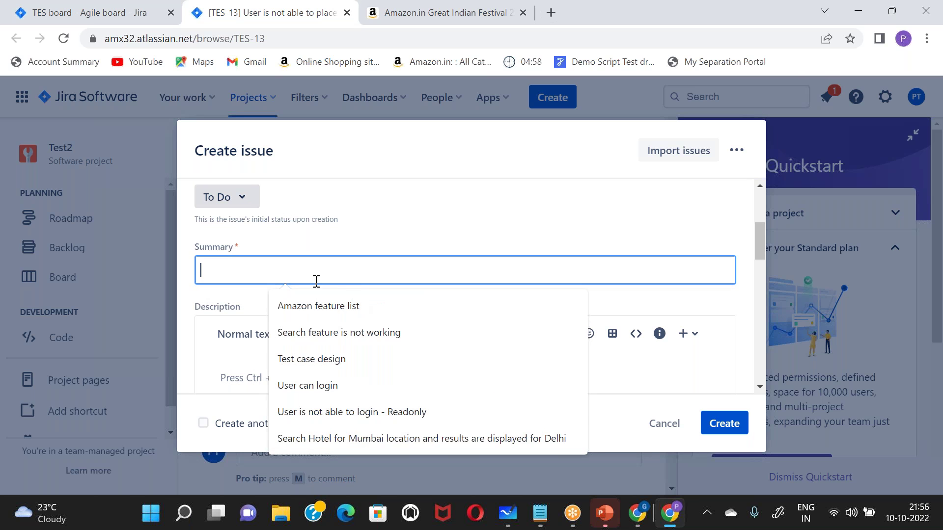
- Enter the summary 'User is not able return the order with 7 days of order is placed' and select it
text(U)
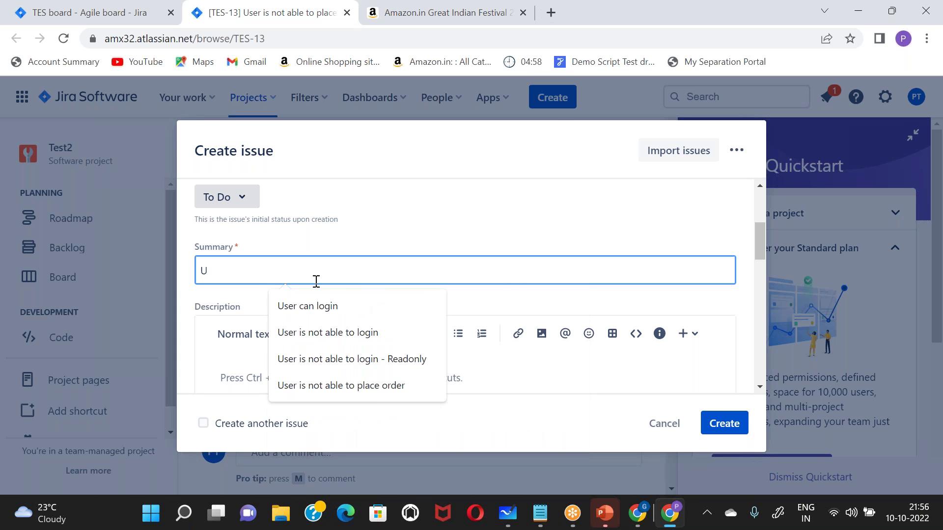
key(alt+Tab)
key(alt+Tab)
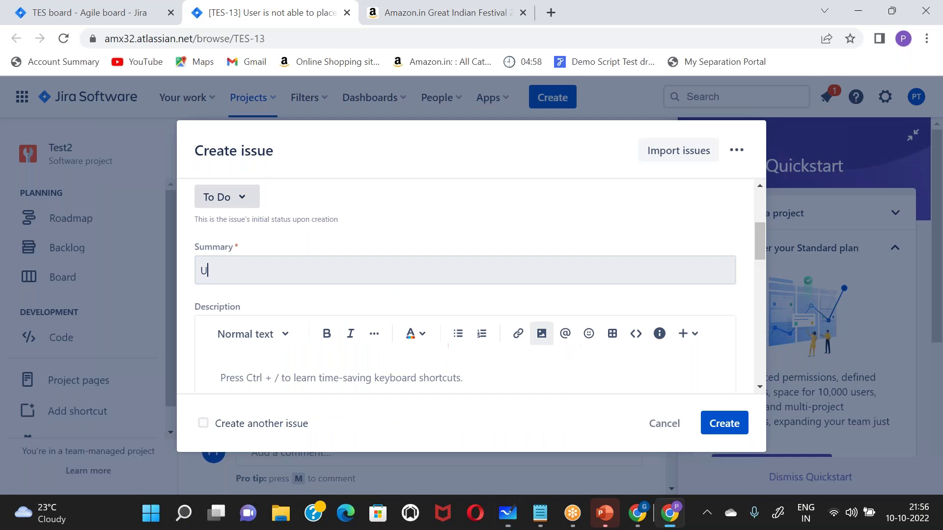
text(ser is not )
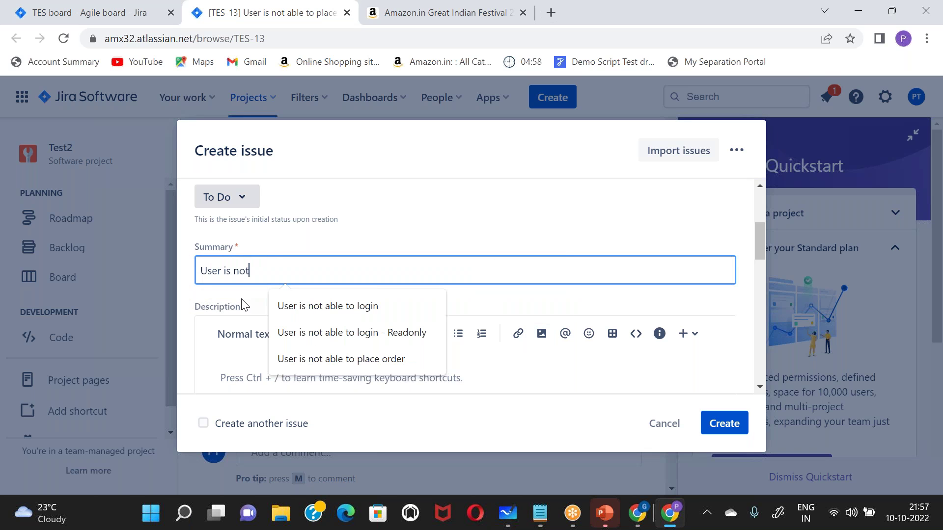
text(able return)
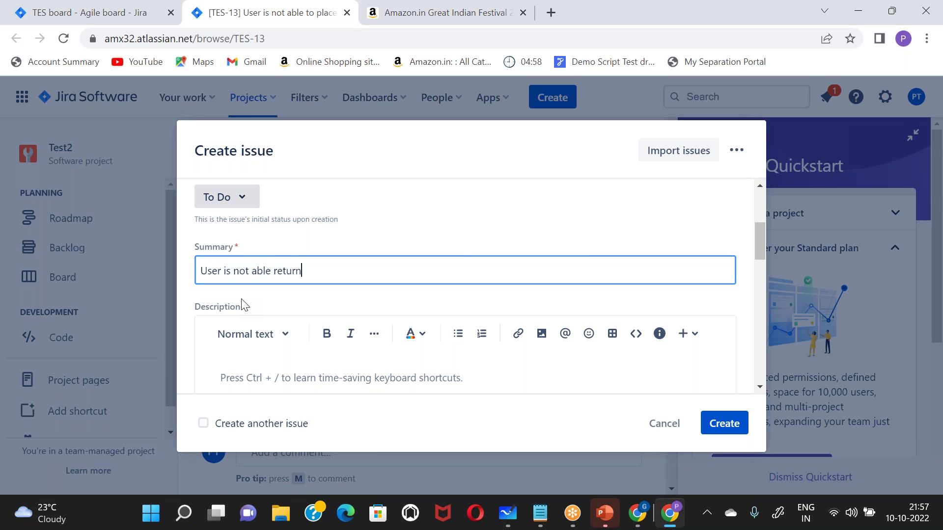
text( the order with 7 days)
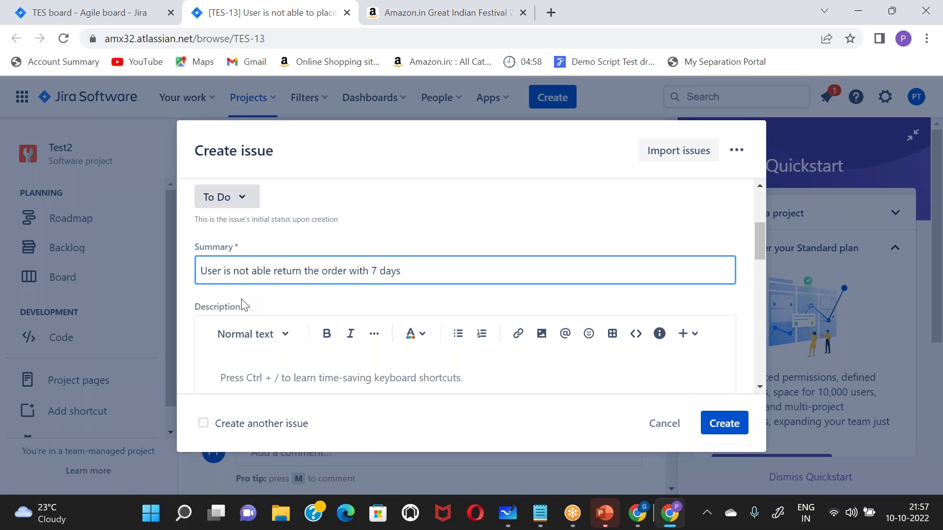
text( of order is placed)
key(ctrl+a)
key(ctrl+c)
scroll(246, 306, down, 1)
- Paste the summary into Description and add a 'User :' line listing the test accounts
click(255, 348)
key(ctrl+v)
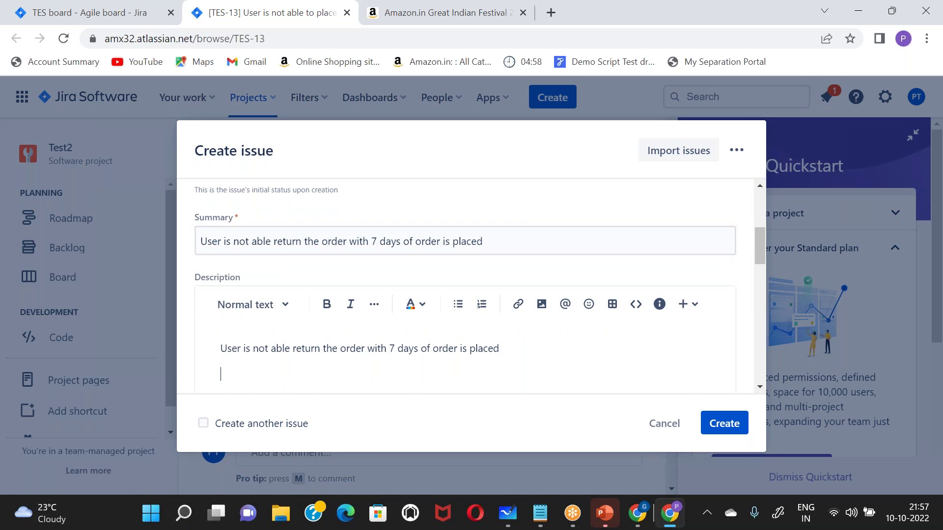
text(User :)
key(Return)
key(BackSpace)
text(admin/readonly abc1)
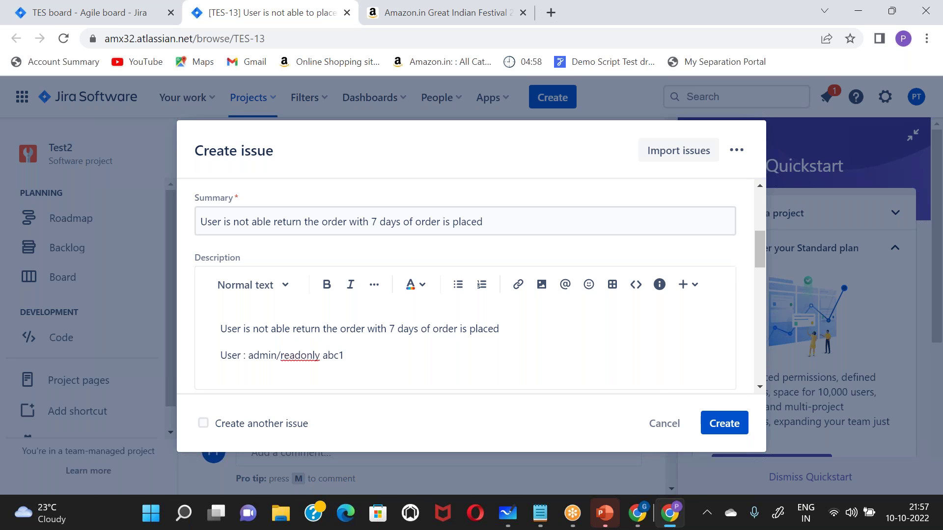
text(/)
click(363, 357)
- Add a 'Steps to reproduce' heading and begin the list with '1.'
key(Return)
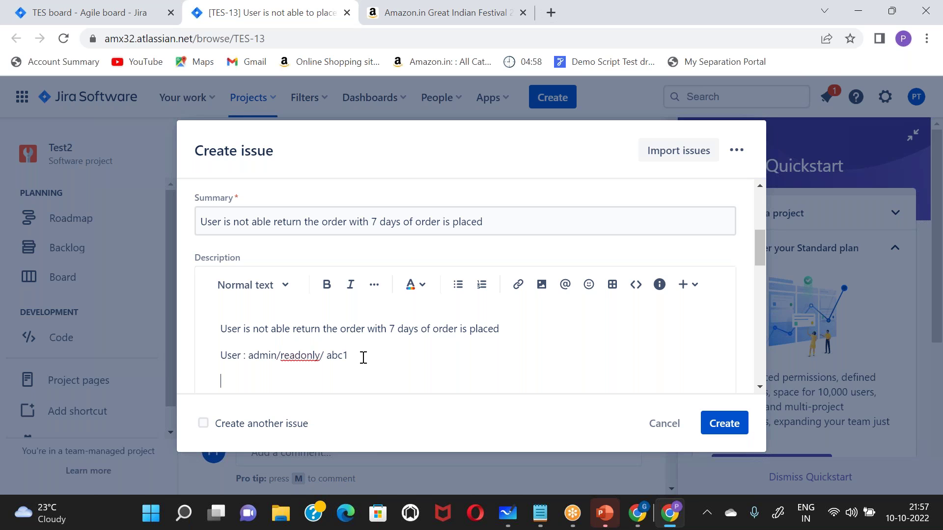
key(Return)
key(BackSpace)
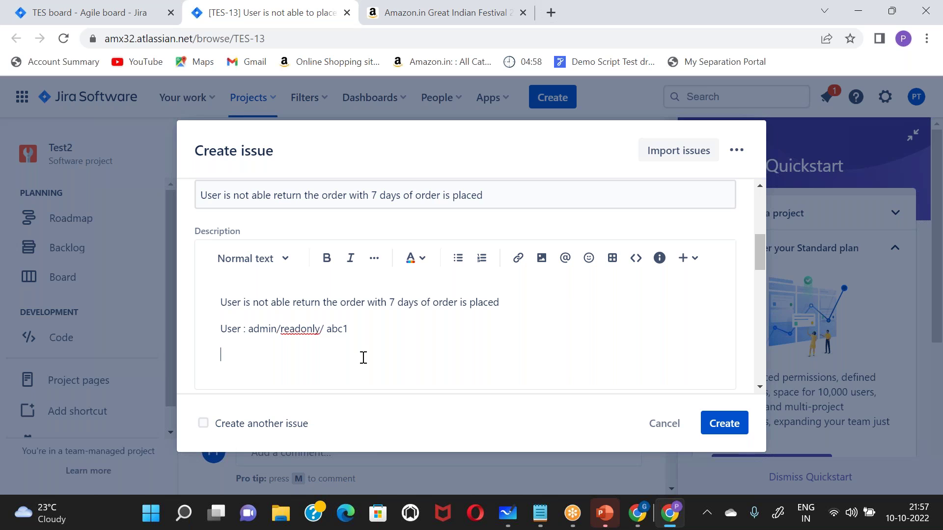
text(Steps to reproduce)
key(Return)
text(1.)
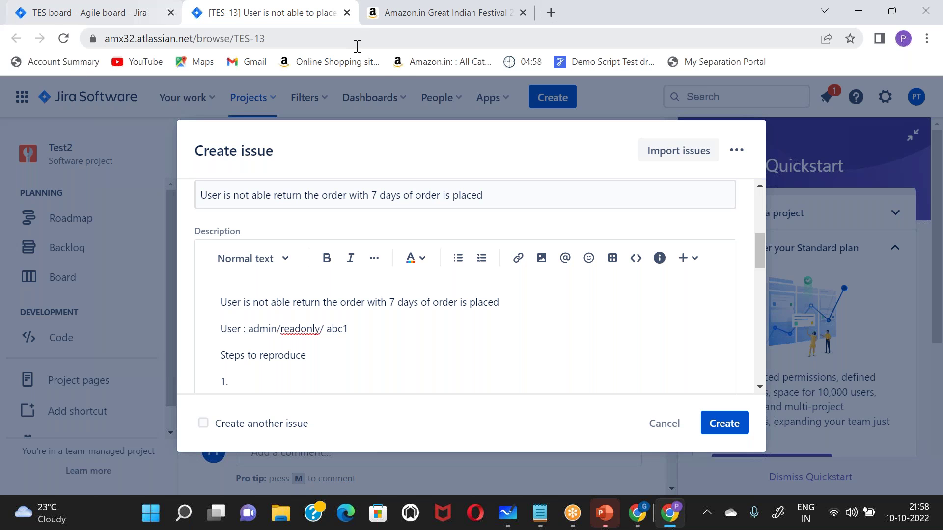
- Open Amazon.in's Mobiles category page for reference, then return to the Jira bug form
key(alt+Tab)
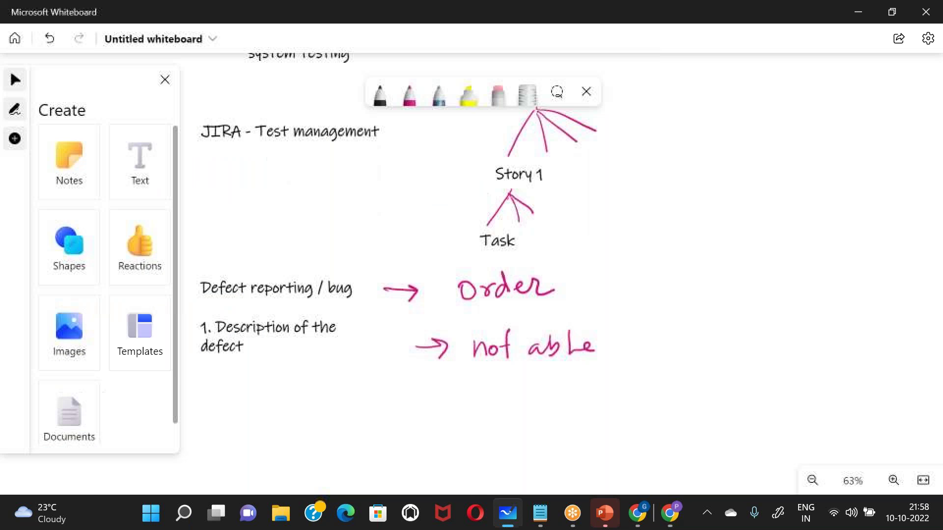
key(alt+Tab)
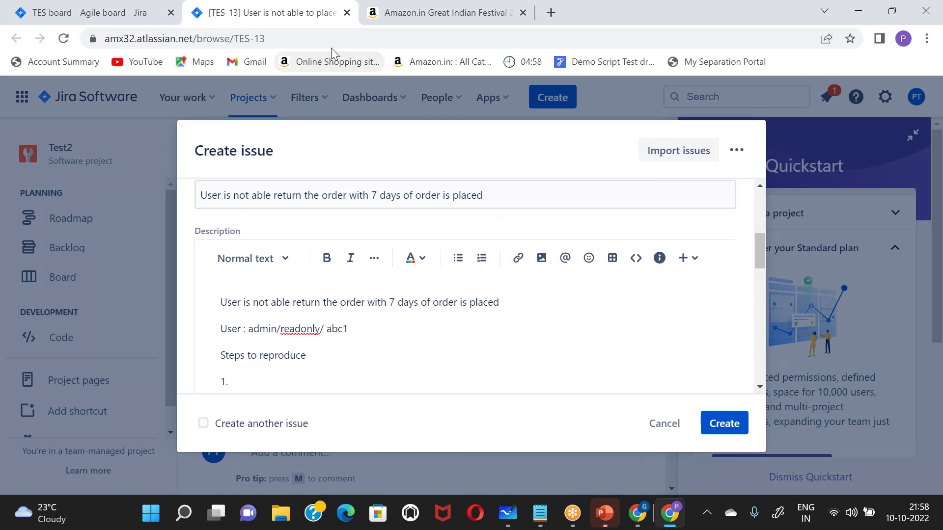
click(372, 20)
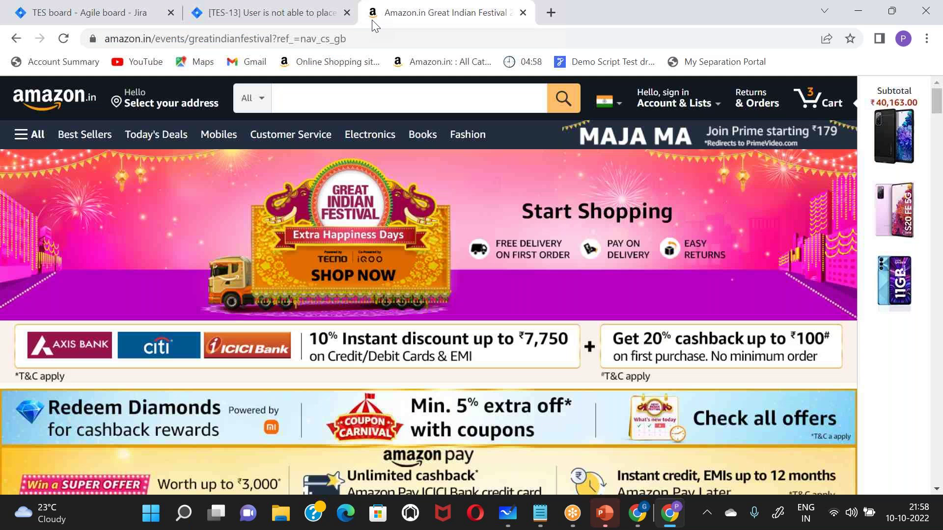
click(224, 142)
click(314, 96)
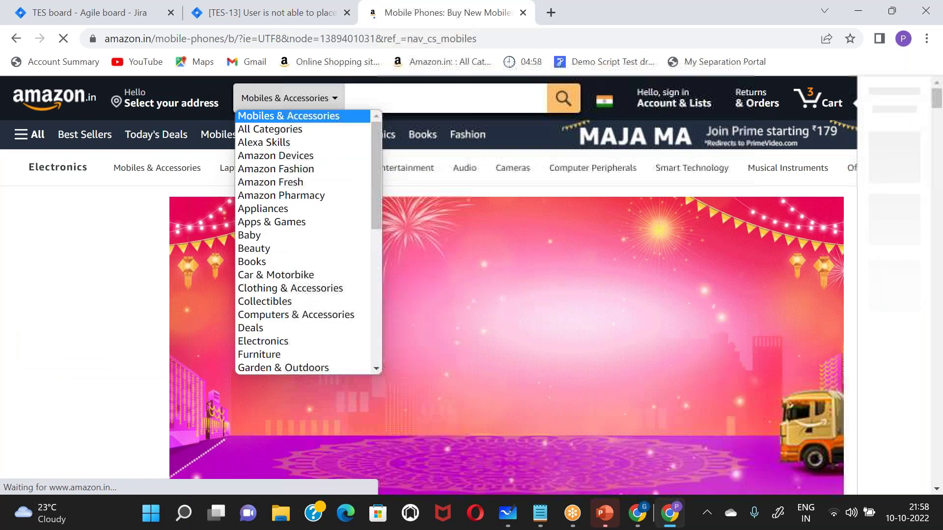
click(387, 98)
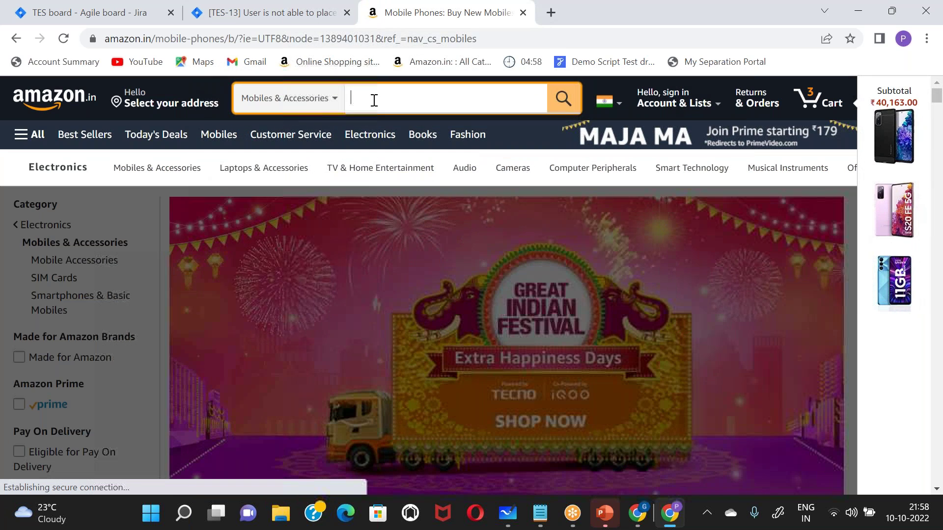
click(222, 12)
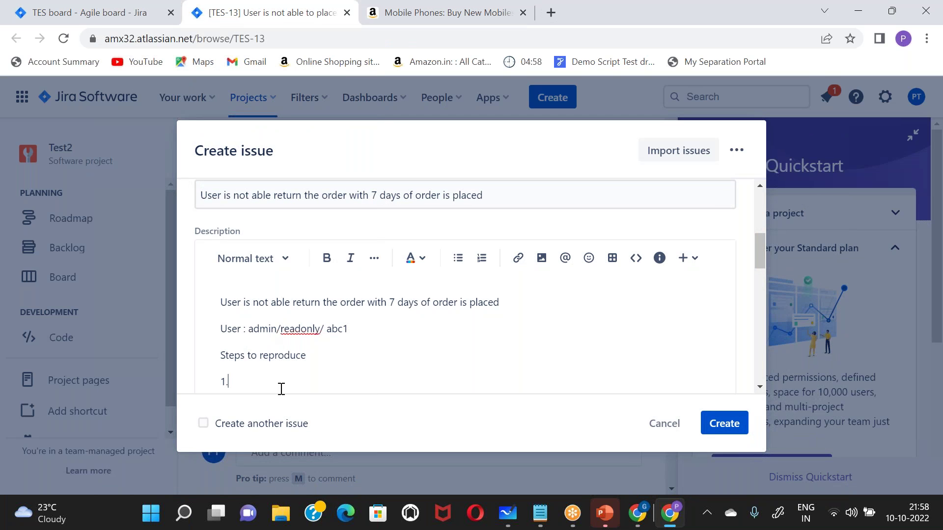
- Type steps 1–5: 'Login to amazon', 'click on item', 'add it to cart', 'place a order', 'return the order'
text(Login)
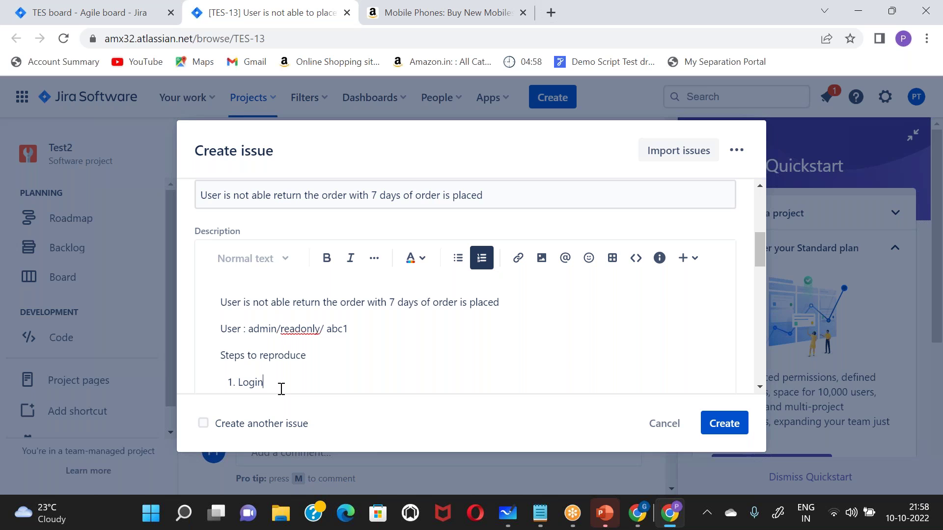
text( to amazon)
key(Return)
text(click )
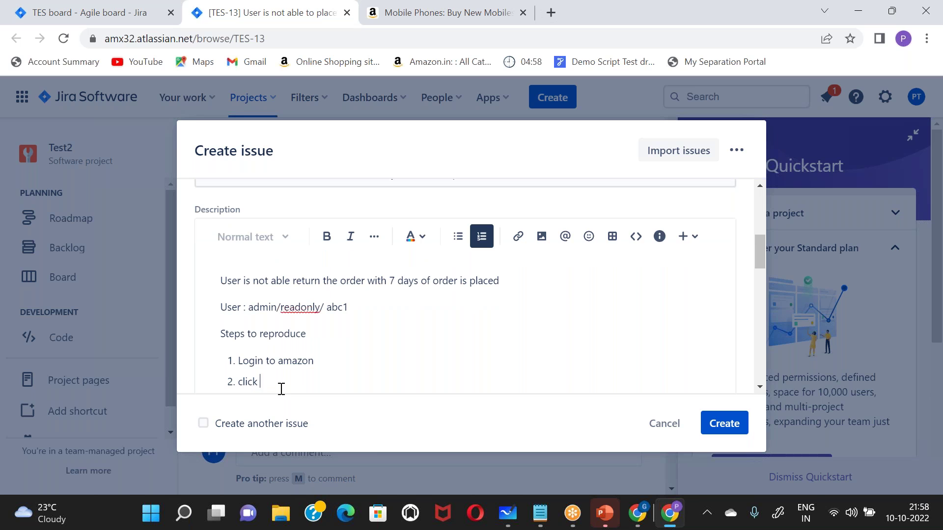
text(on item)
key(Return)
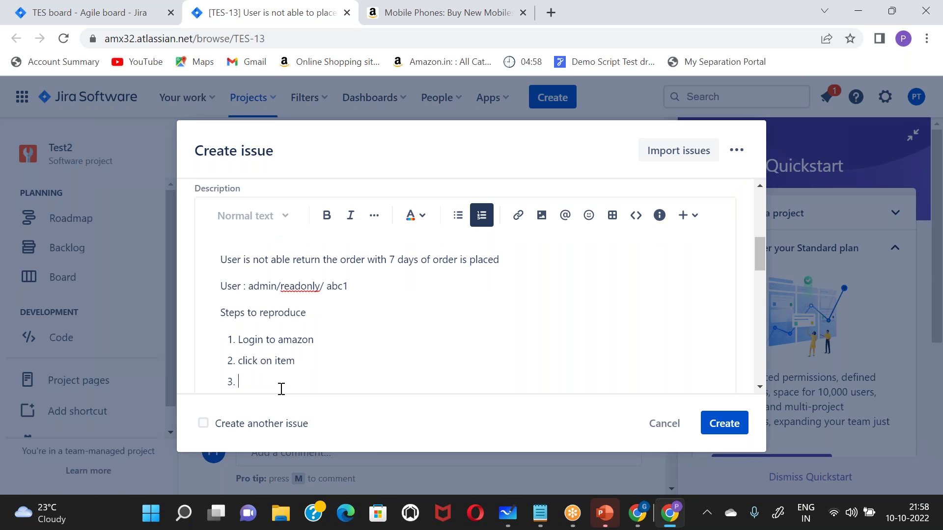
text(add it to cart)
key(Return)
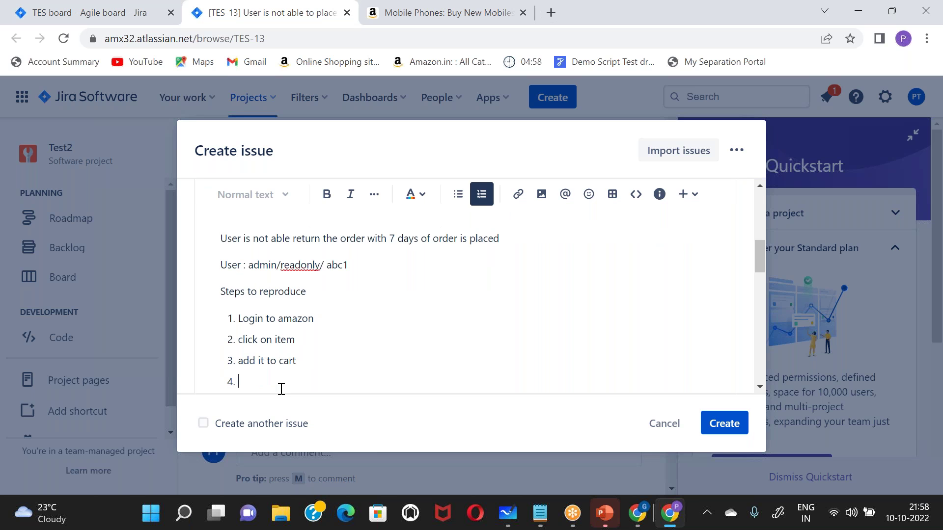
text(place a order)
key(Return)
text(re)
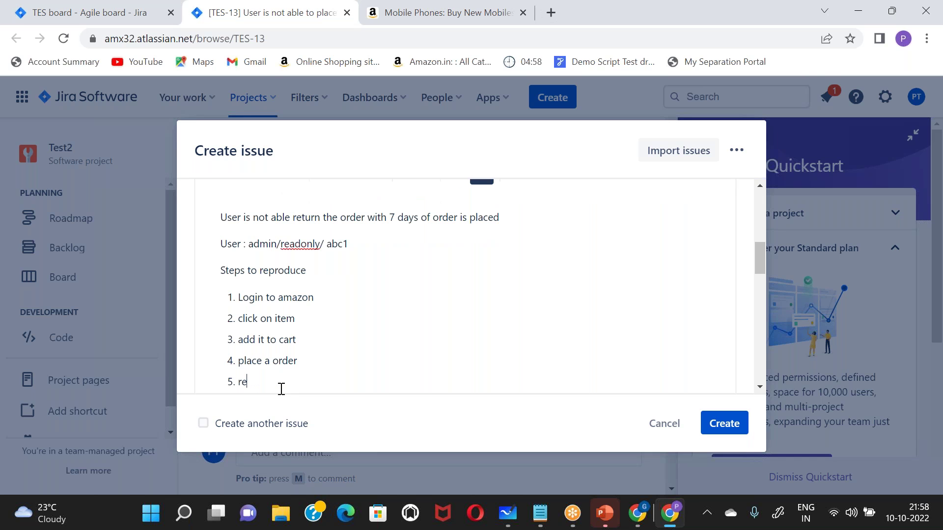
text(turn the order)
- Write step 6, noting the user is unable to make the order's return request
key(Return)
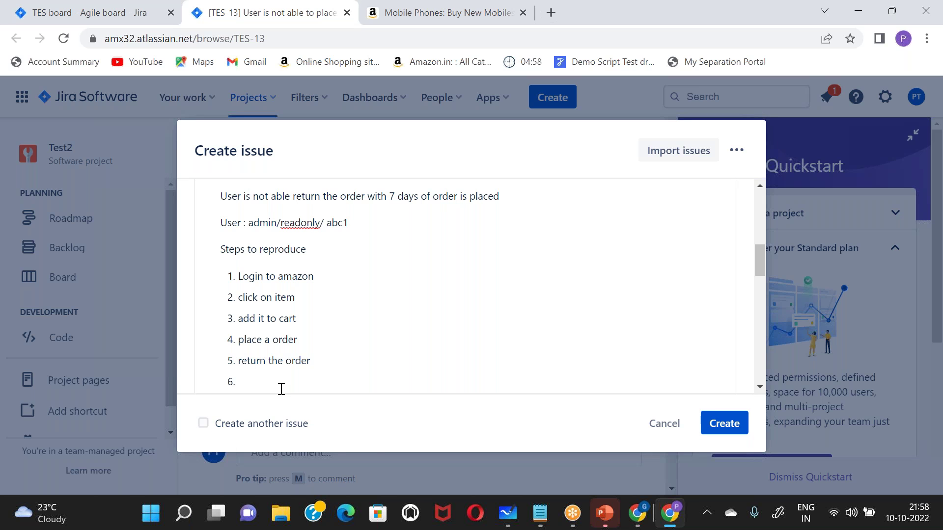
text(user is unable to returnt he)
key(BackSpace)
key(BackSpace)
key(BackSpace)
key(BackSpace)
key(BackSpace)
text(the order )
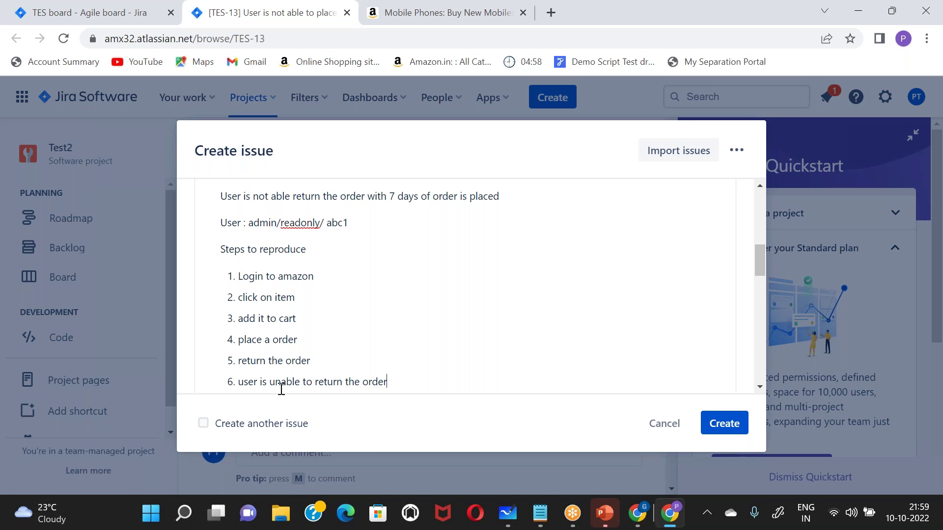
text(retrun request)
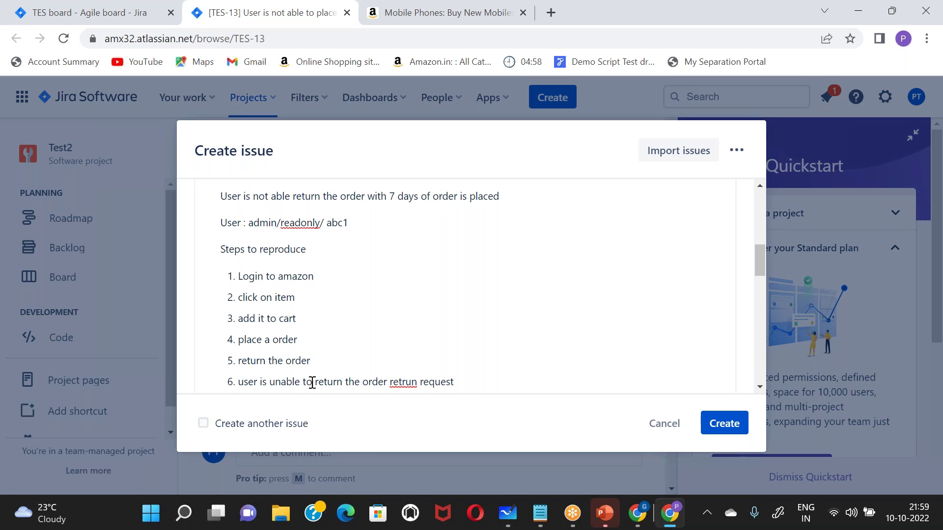
- Reword step 6 to begin with 'Verify', inserting 'add' and correcting 'return'
double_click(328, 381)
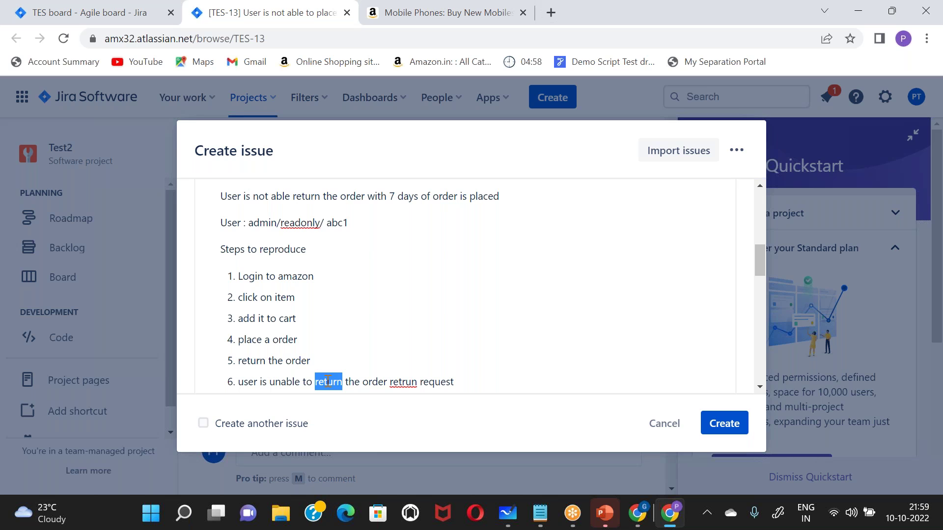
text(s)
key(BackSpace)
text(add)
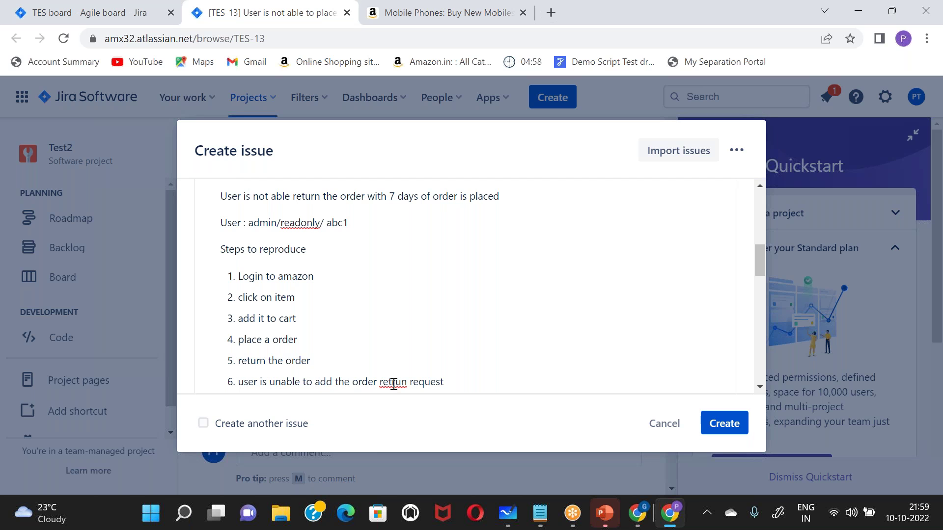
double_click(394, 383)
text(return)
click(238, 382)
text(Verify)
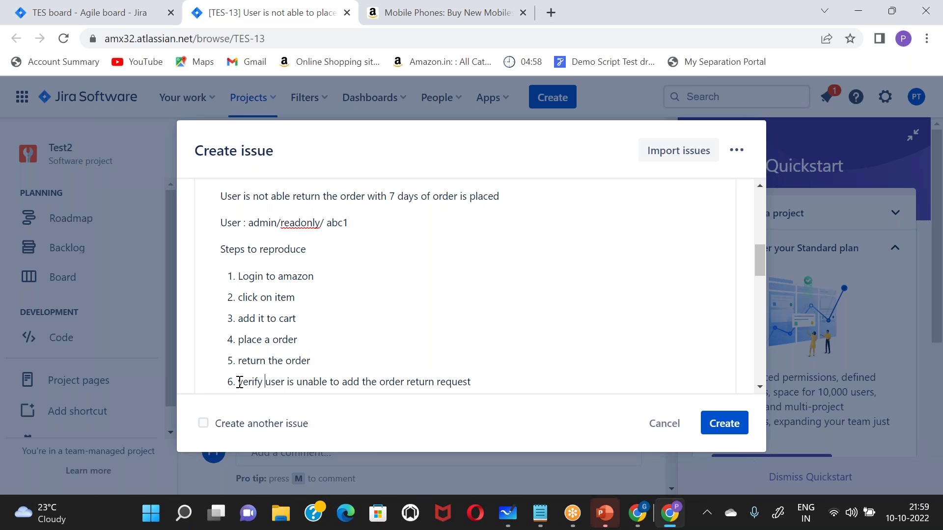
- Below the steps, add 'expected : user should be able to return the order'
click(485, 379)
key(Return)
key(BackSpace)
key(Return)
key(BackSpace)
key(BackSpace)
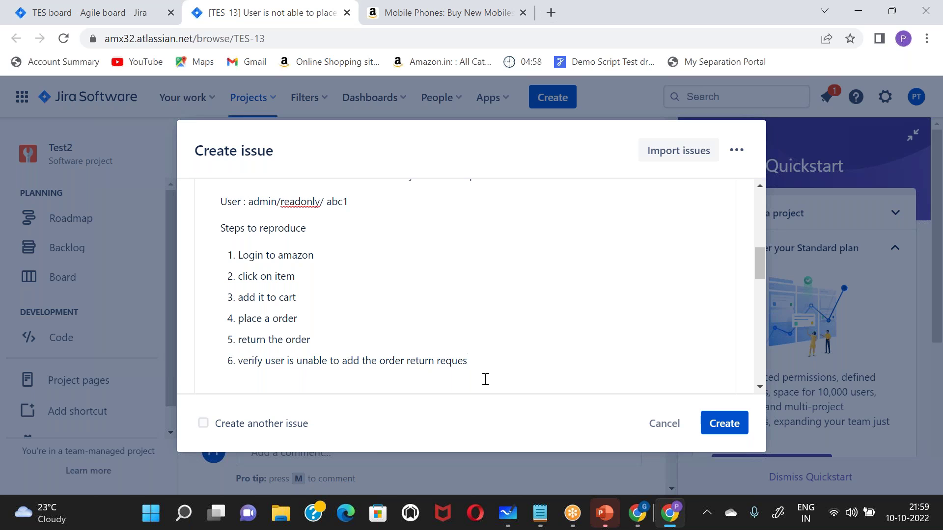
text(t)
key(Return)
key(Return)
text(expected : user shou)
key(BackSpace)
key(BackSpace)
key(BackSpace)
text(hould ne a)
key(BackSpace)
key(BackSpace)
key(BackSpace)
key(BackSpace)
text(be able to )
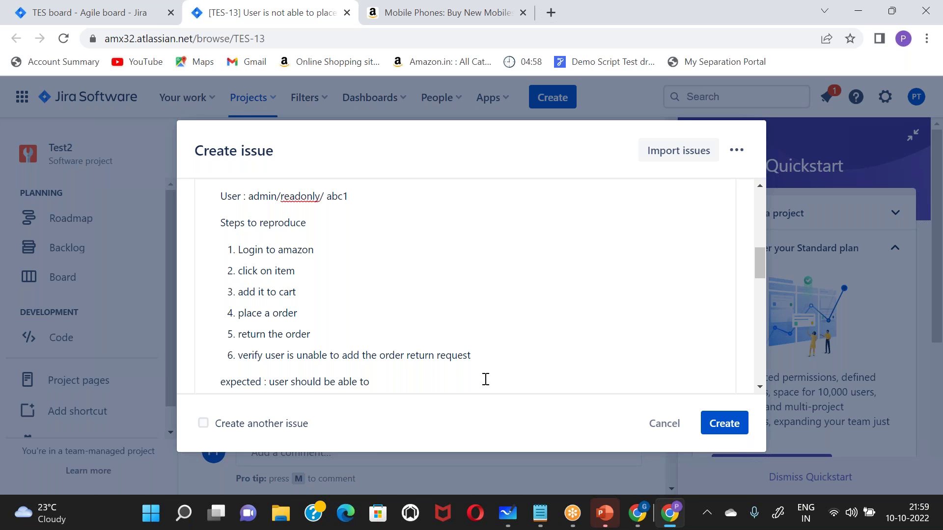
text(return the order)
- Add the line 'actual: Unable to return the order' under the expected result
key(Return)
text(actual)
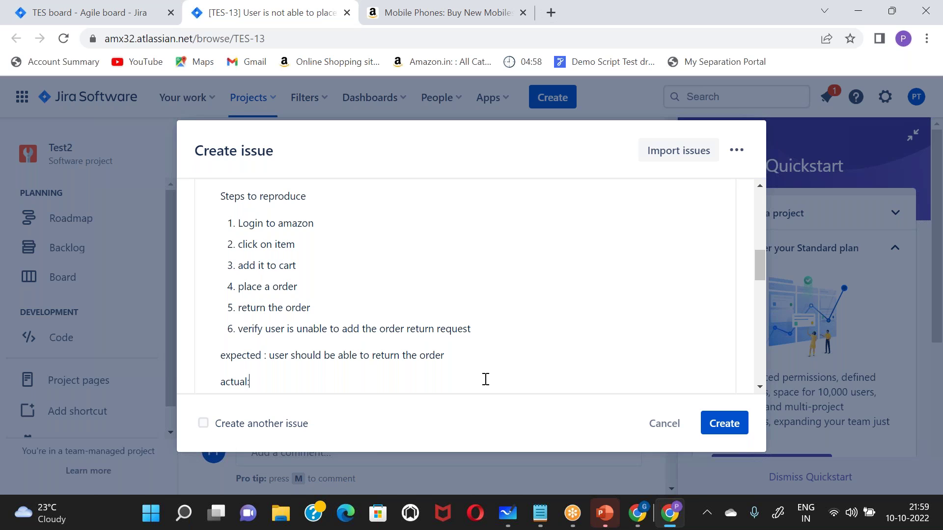
text(: order is)
key(BackSpace)
key(BackSpace)
key(BackSpace)
key(BackSpace)
key(BackSpace)
key(BackSpace)
text(Unable to retunr)
key(BackSpace)
key(BackSpace)
key(BackSpace)
text(rn the order)
key(Return)
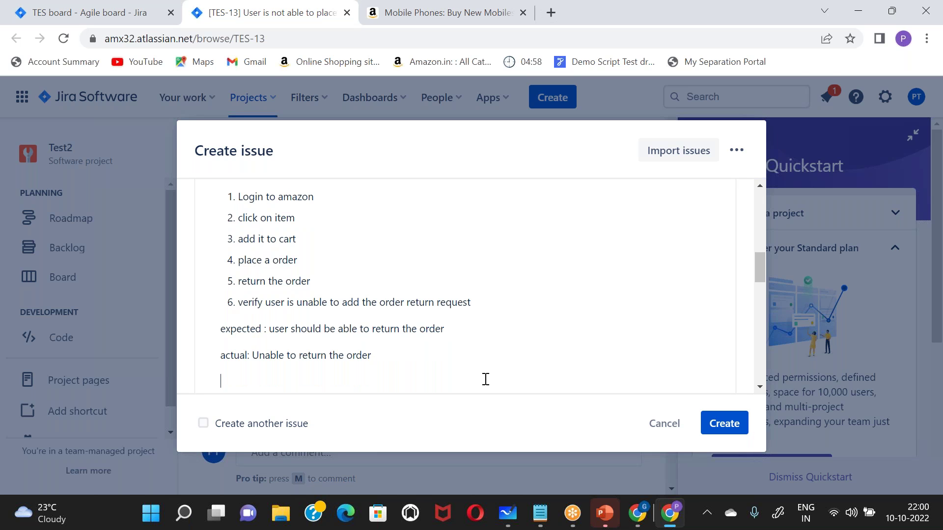
- Set the new bug's Assignee to yourself
scroll(486, 379, down, 6)
scroll(324, 285, up, 1)
click(288, 224)
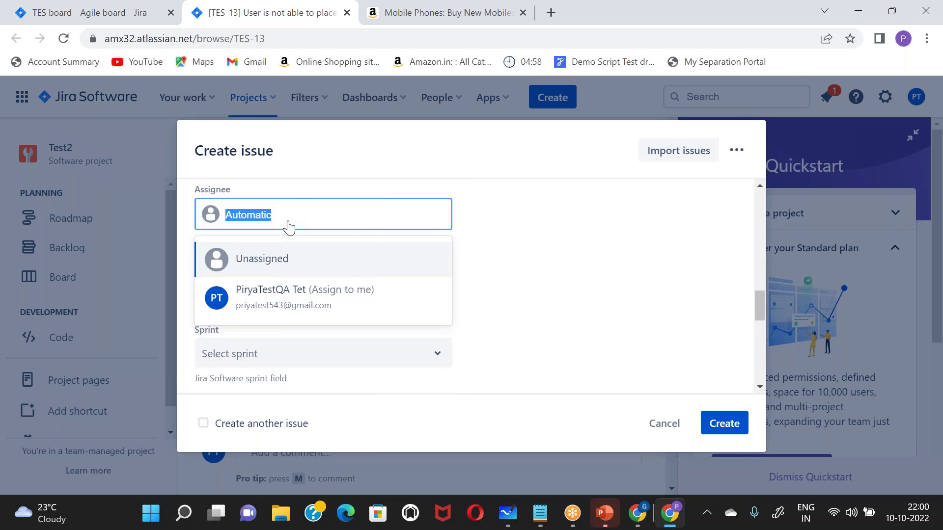
click(282, 315)
scroll(278, 308, down, 1)
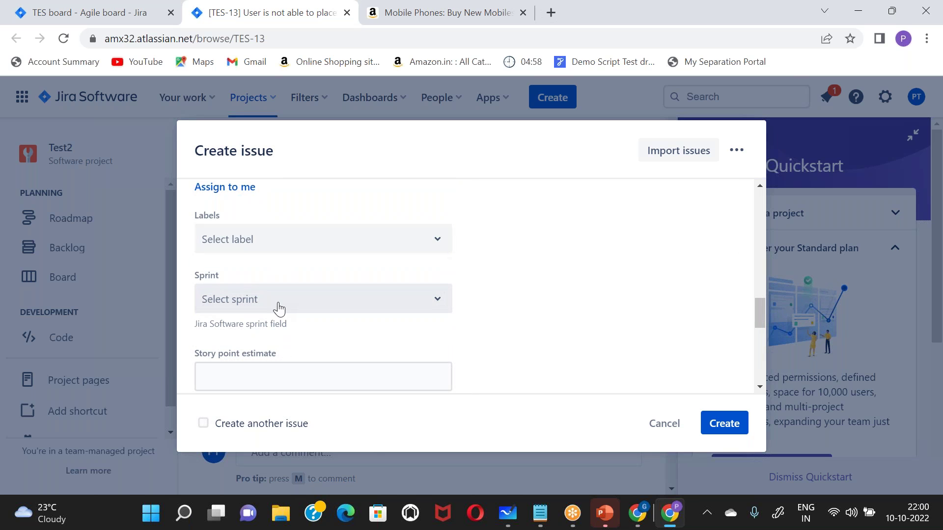
scroll(278, 309, down, 5)
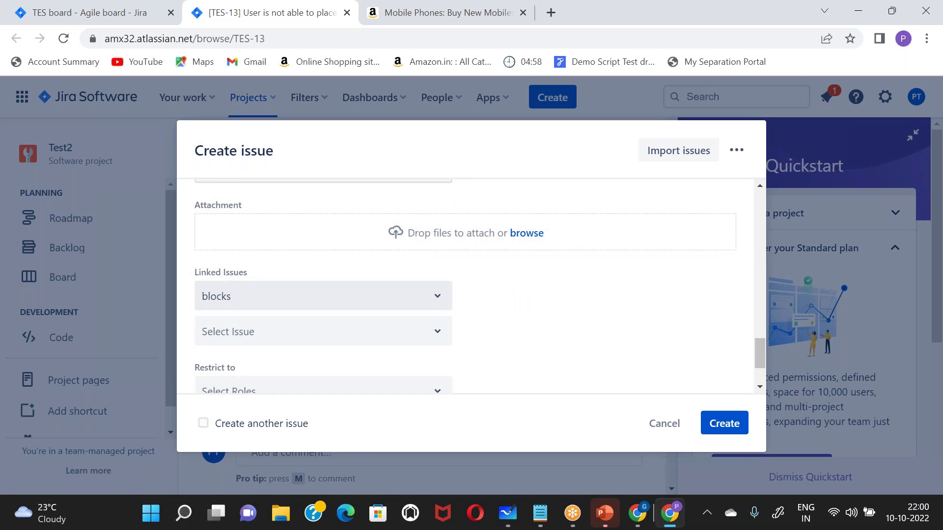
scroll(466, 285, down, 2)
scroll(466, 284, up, 3)
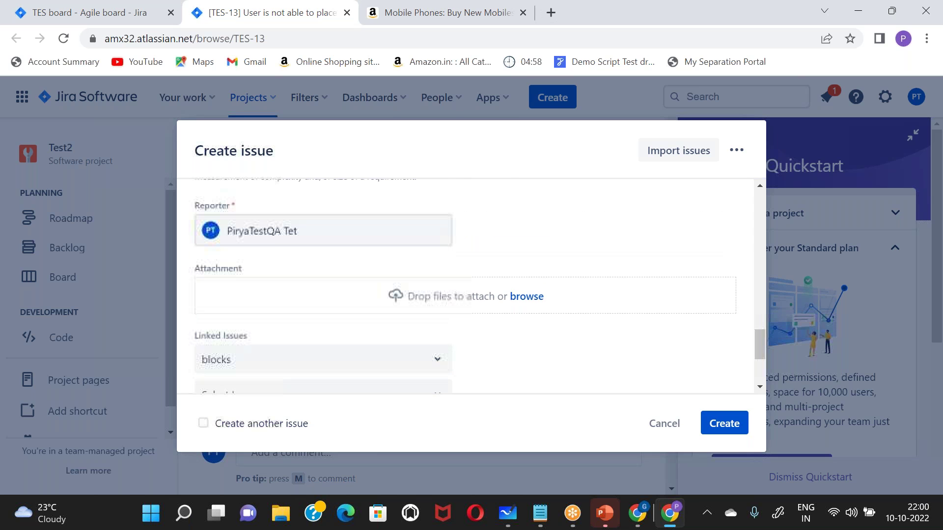
- Create the bug without an attachment and open the new TES-14 issue page
click(523, 305)
click(420, 330)
click(713, 425)
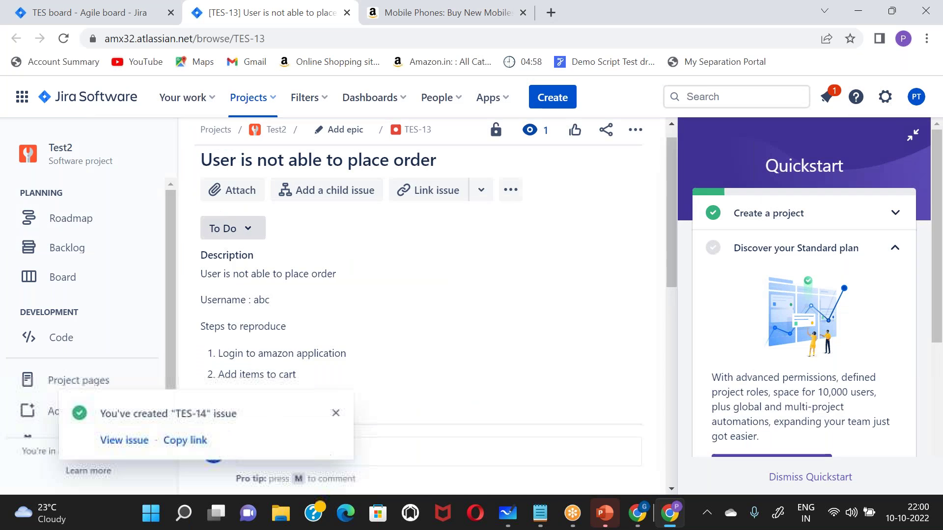
click(124, 441)
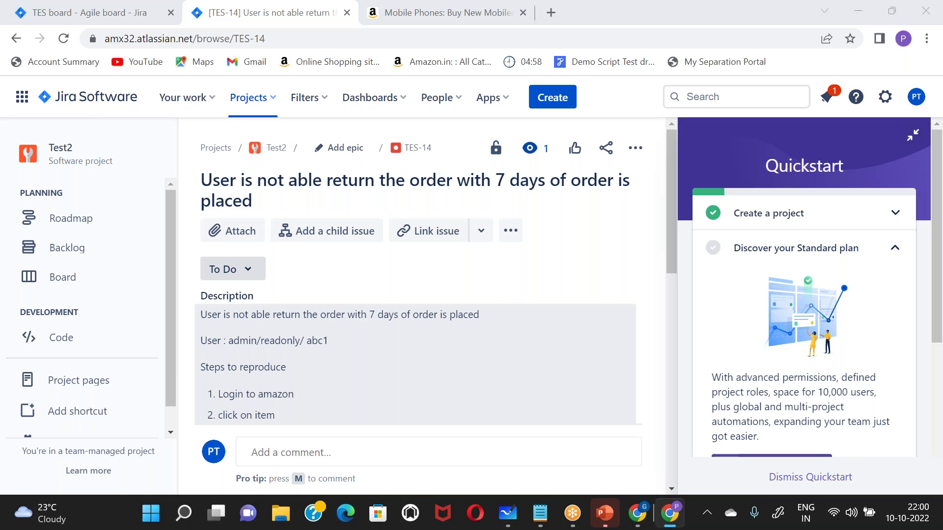
key(super+Tab)
key(Escape)
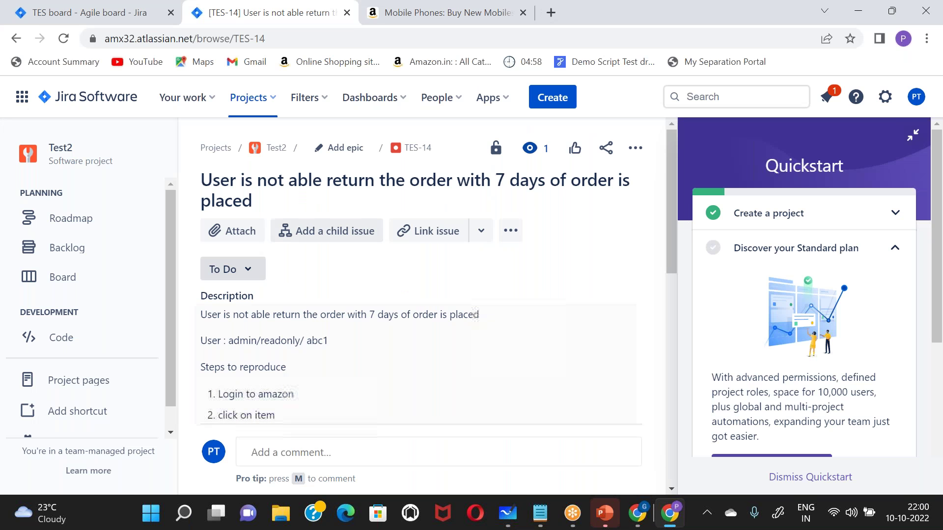
- Browse Amazon.in from Mobile Phones through Electronics to the Books store, then return to TES-14
click(375, 21)
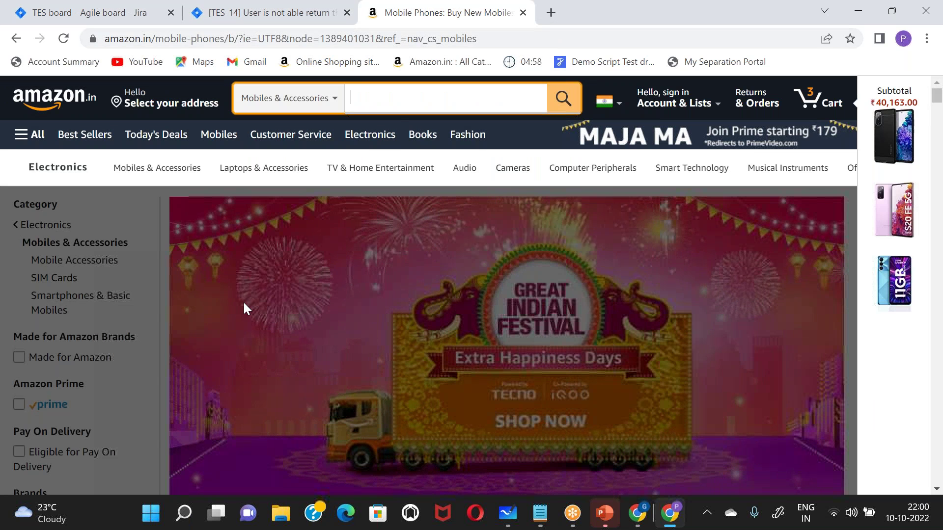
click(370, 144)
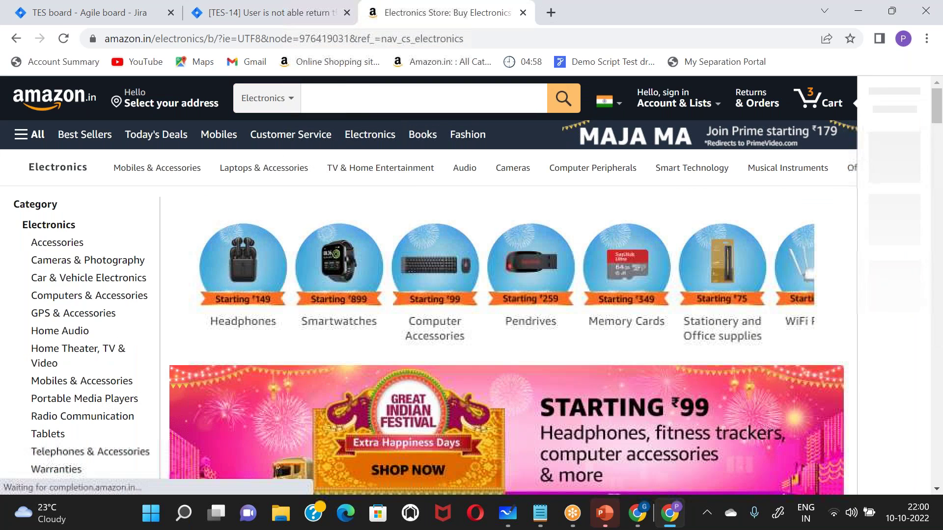
click(425, 135)
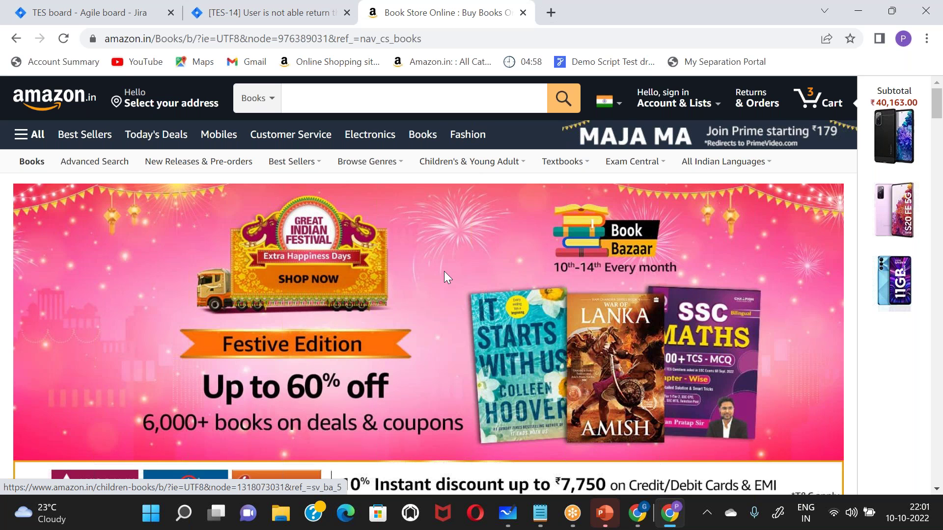
scroll(444, 271, down, 1)
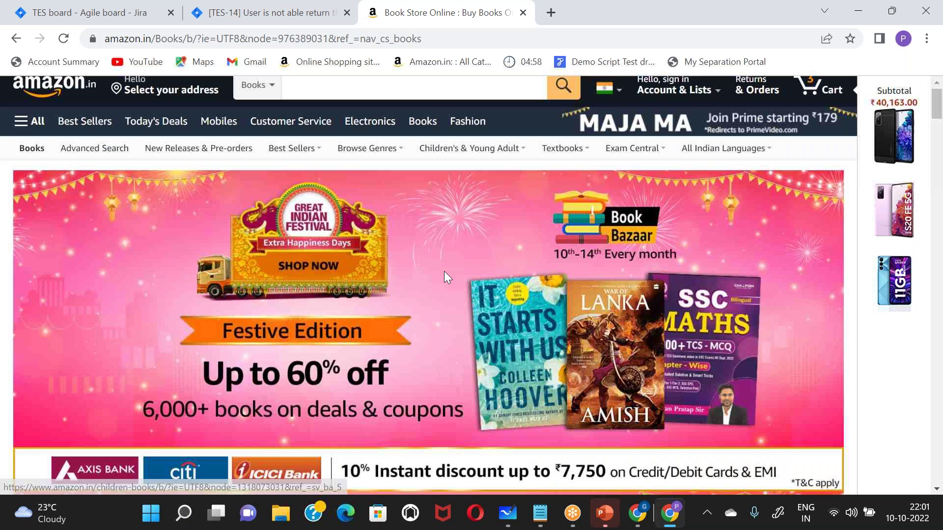
scroll(444, 271, down, 4)
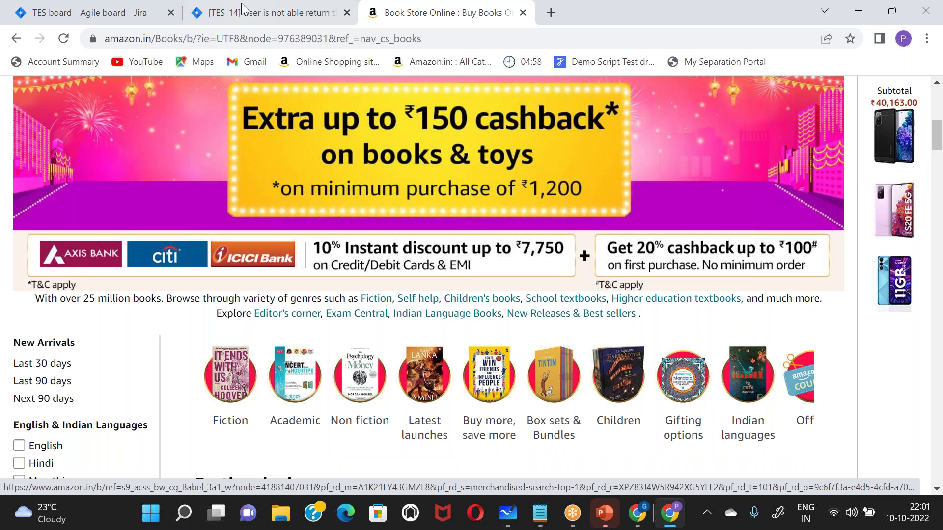
click(242, 8)
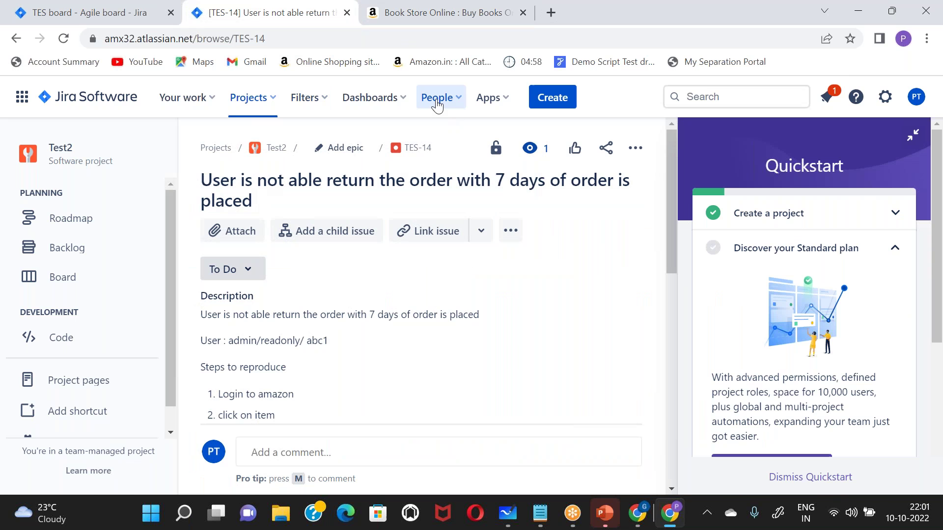
- Glance at the Teams and Your work lists without leaving TES-14
click(438, 101)
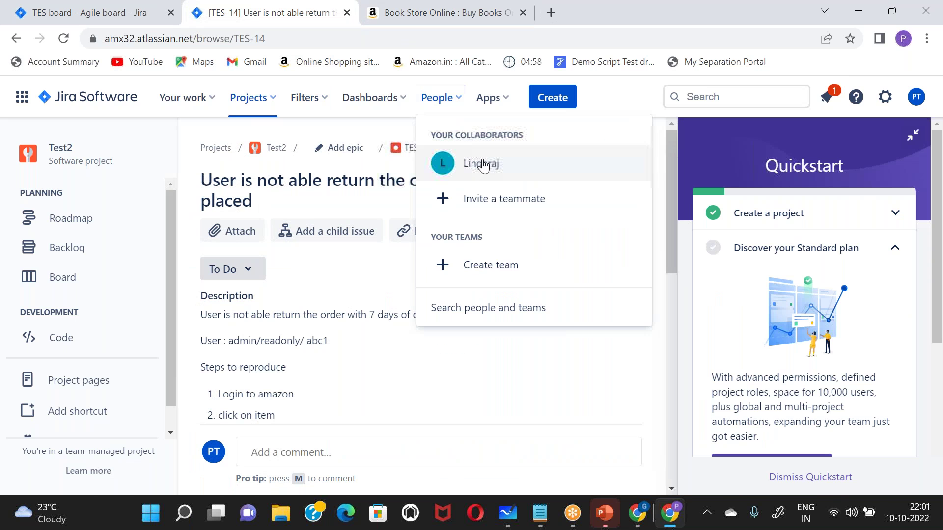
click(310, 293)
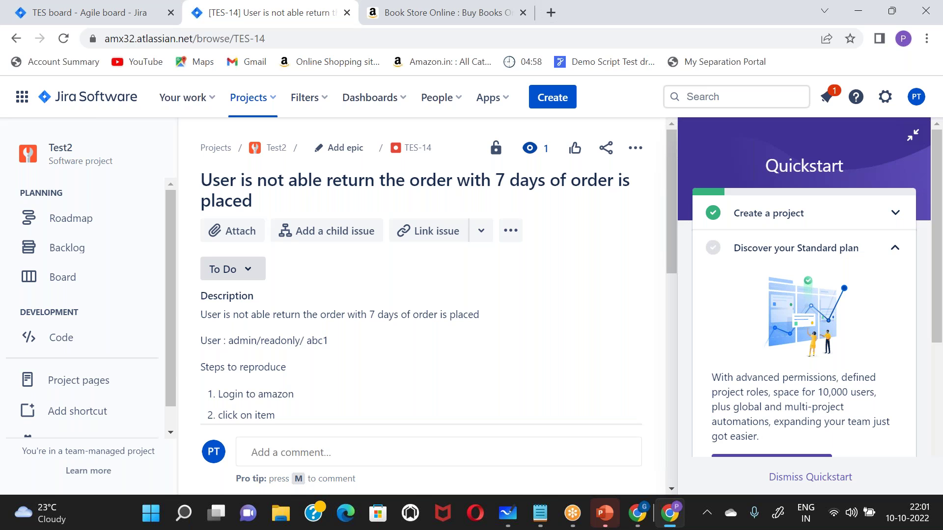
click(194, 104)
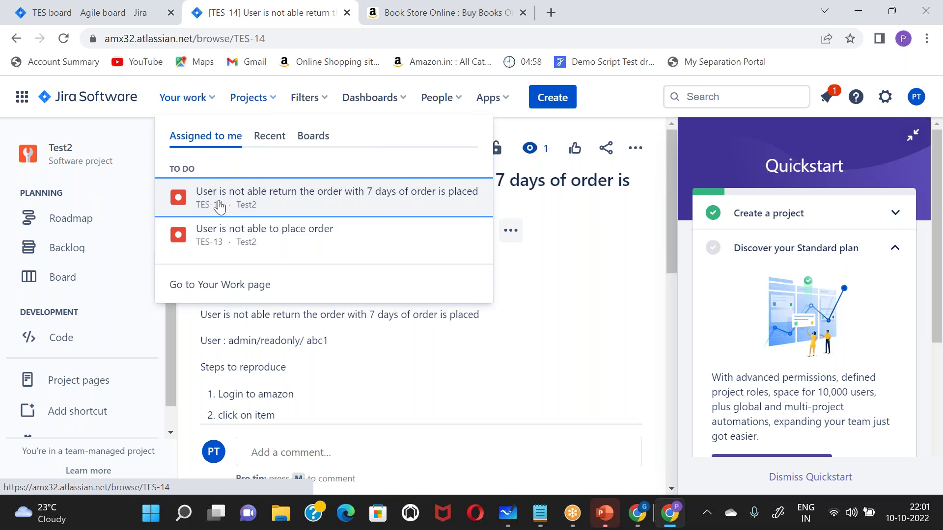
click(219, 200)
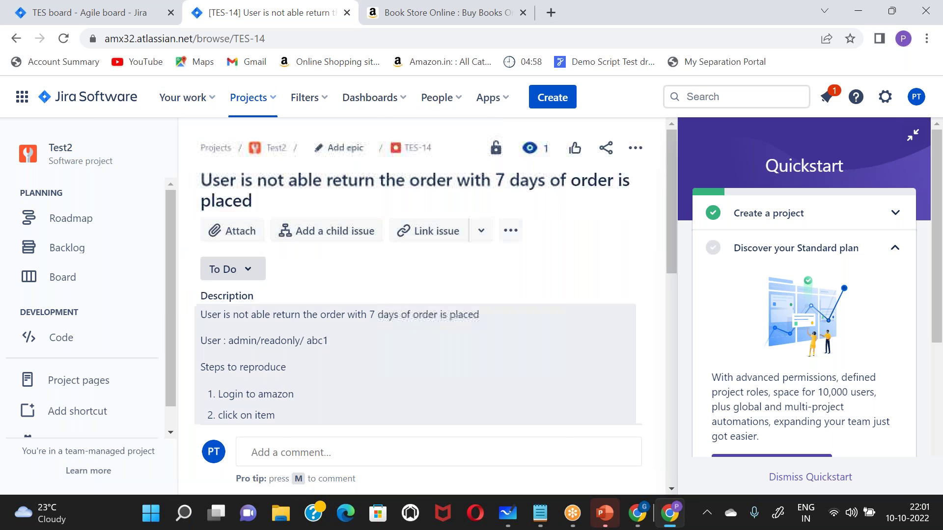
- Scroll to TES-14's Details panel and check Assignee, Sprint and Reporter
scroll(261, 383, down, 6)
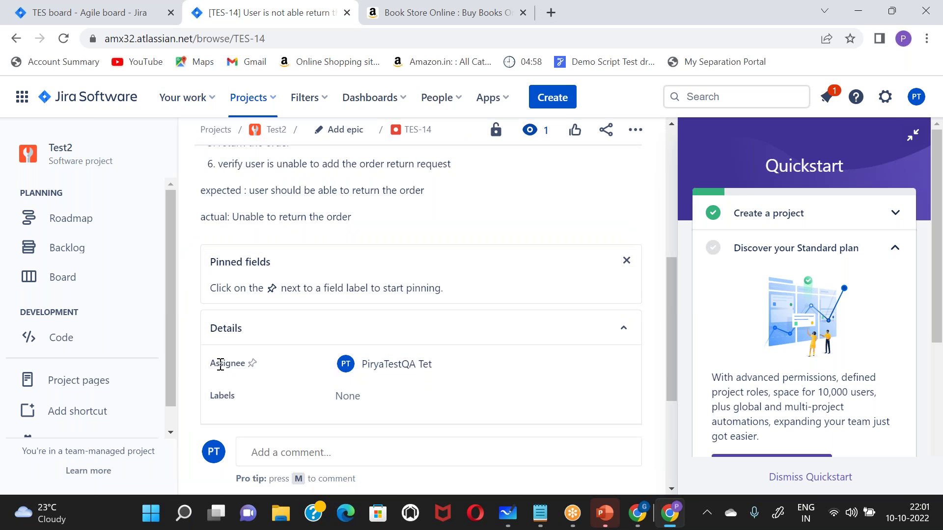
scroll(219, 364, down, 1)
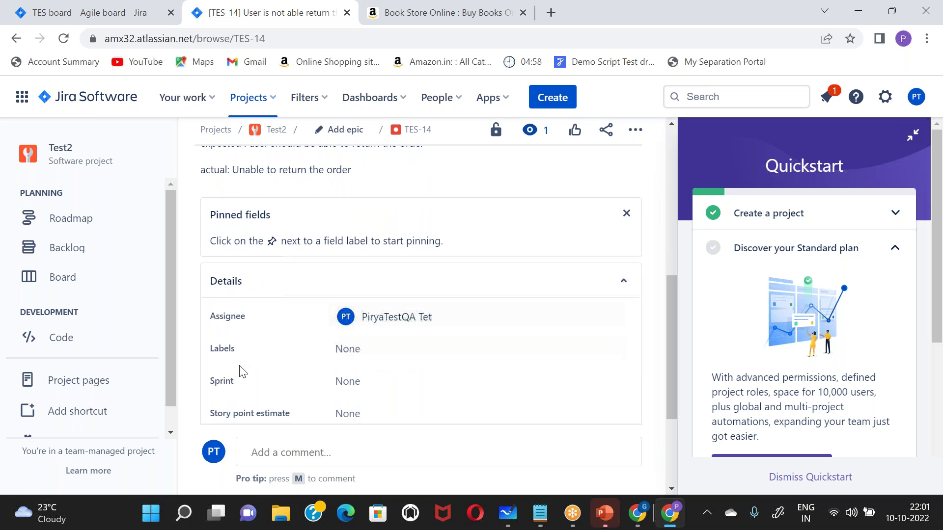
scroll(240, 370, down, 1)
scroll(240, 371, down, 2)
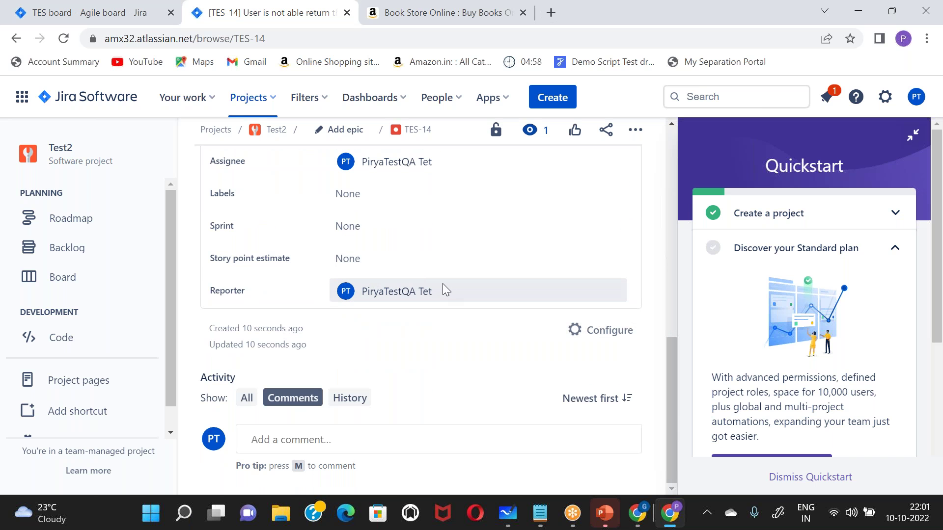
drag(444, 291, 357, 293)
click(442, 363)
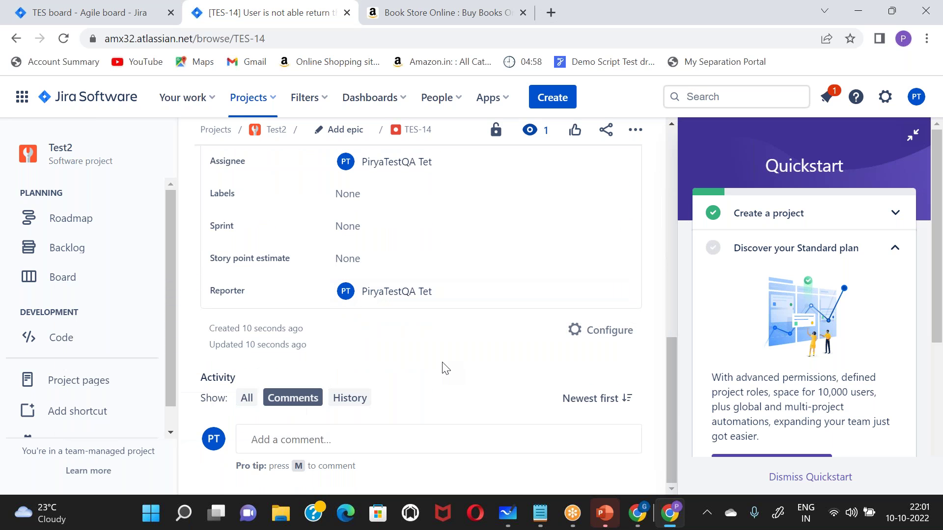
scroll(444, 369, up, 10)
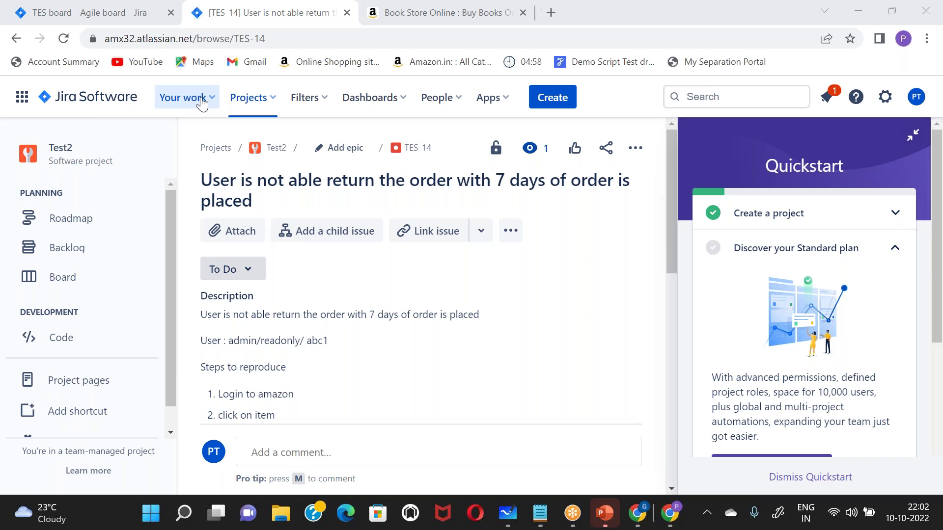
- Review TES-14 from the Your work Assigned to me list, then return to that list
click(201, 103)
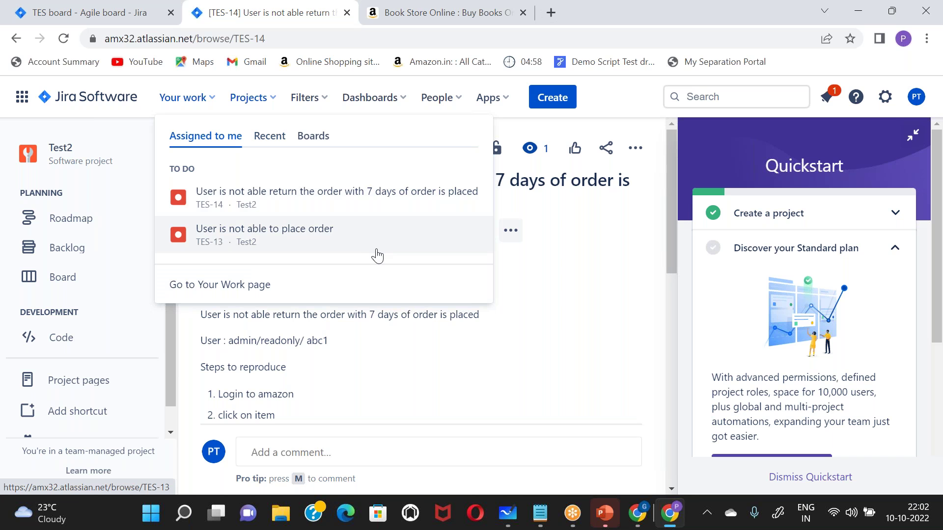
click(224, 211)
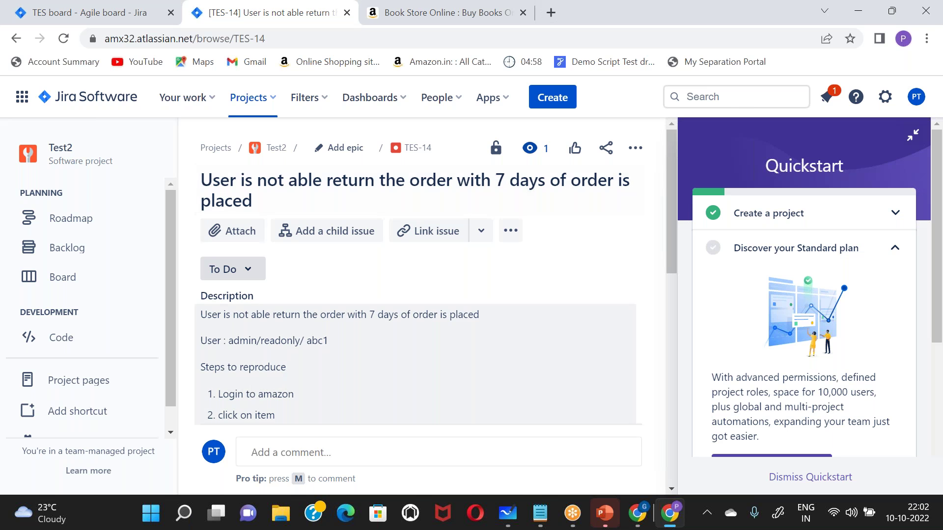
scroll(467, 356, down, 5)
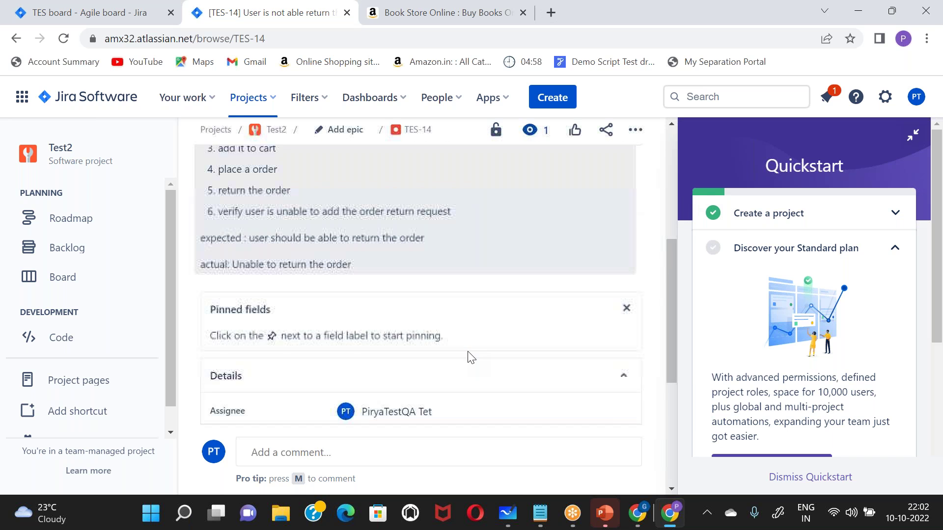
click(215, 108)
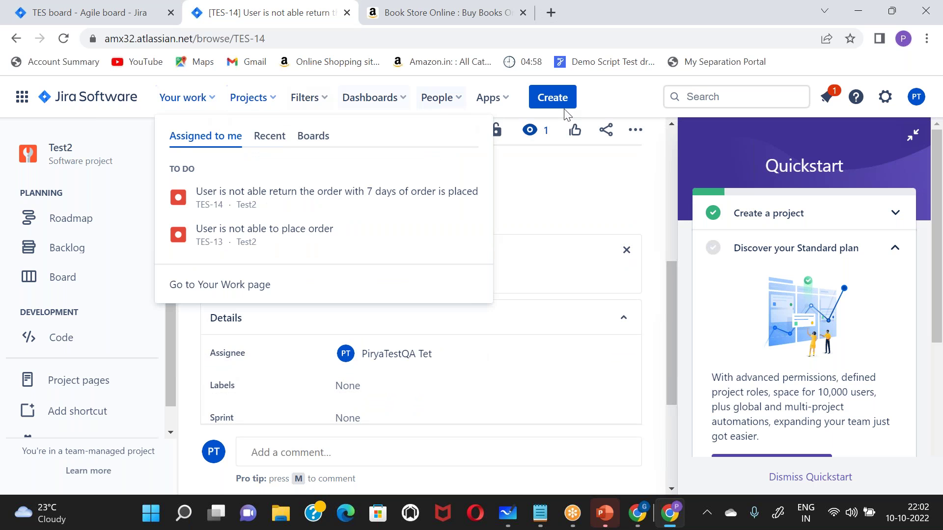
- Create a Story issue, changed from Bug, with summary 'Amazon feature list'
click(552, 97)
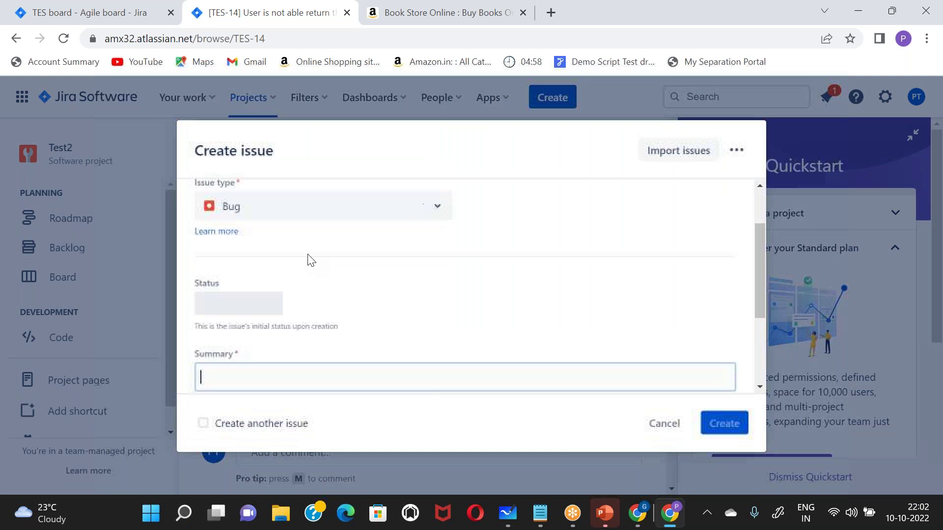
click(280, 206)
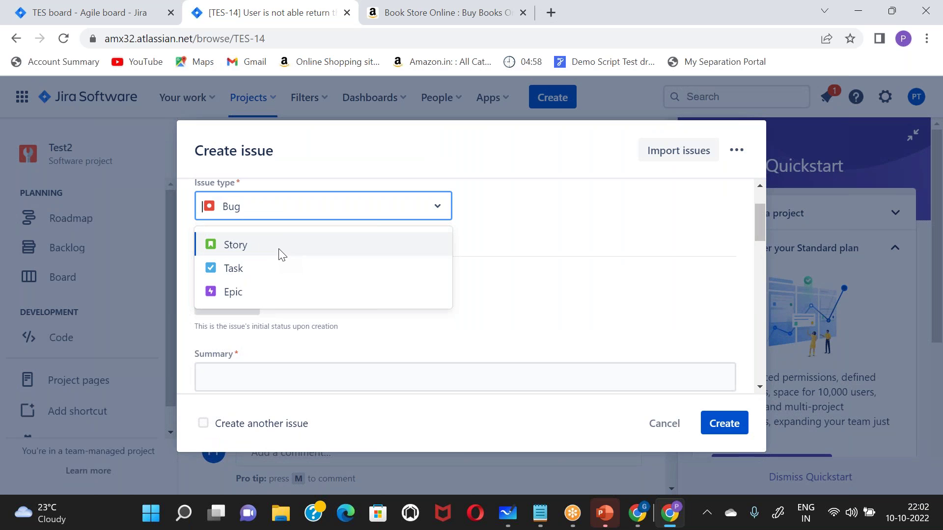
click(280, 250)
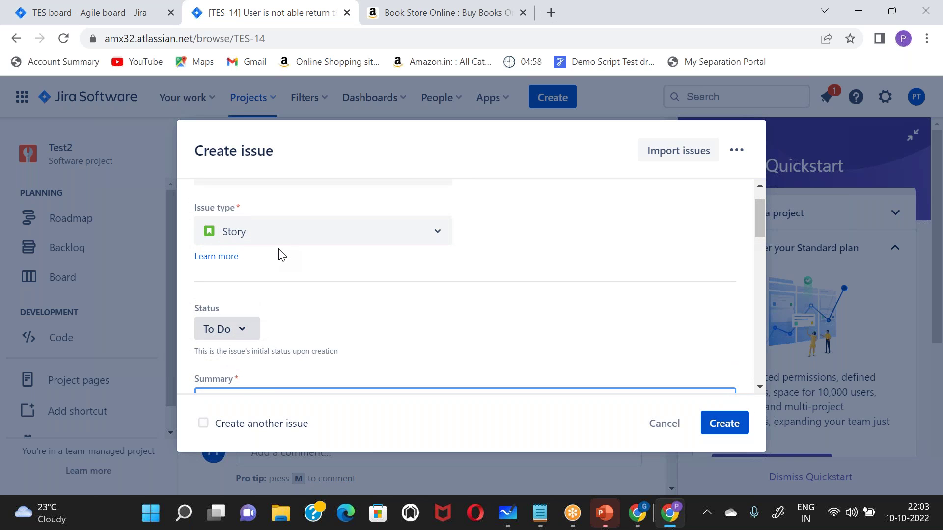
scroll(280, 251, down, 2)
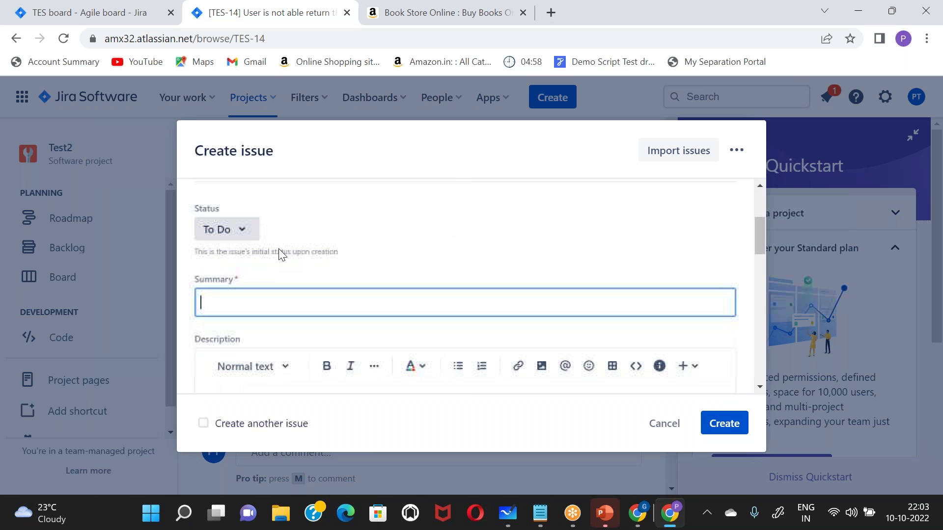
text(Amazon feature list)
click(325, 337)
scroll(329, 343, down, 2)
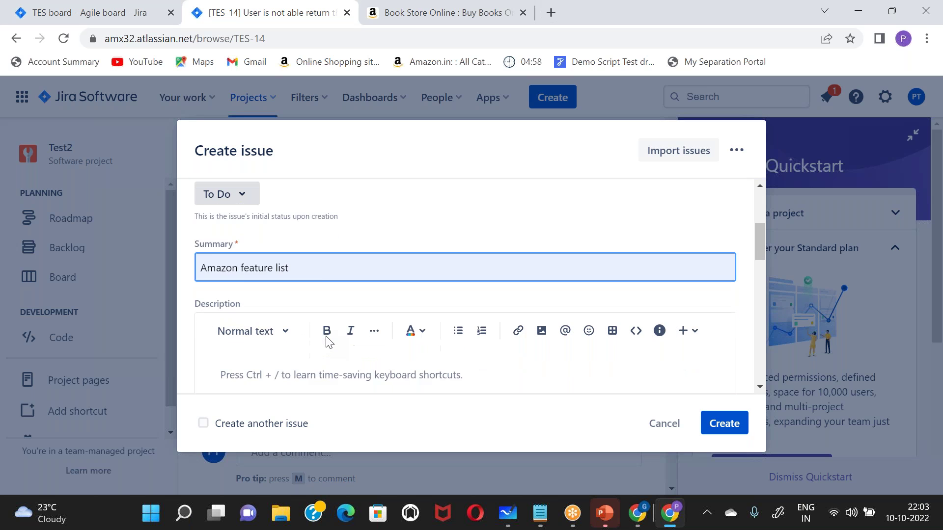
scroll(344, 324, down, 3)
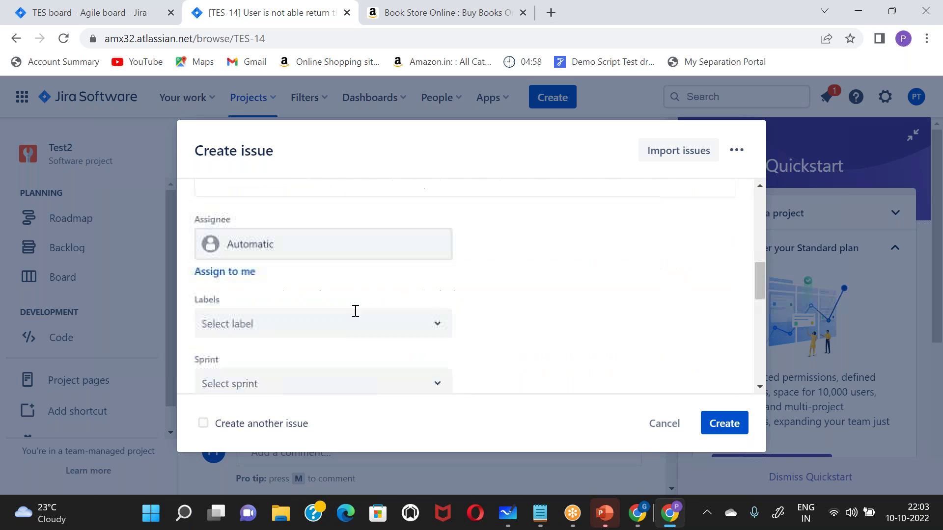
click(706, 423)
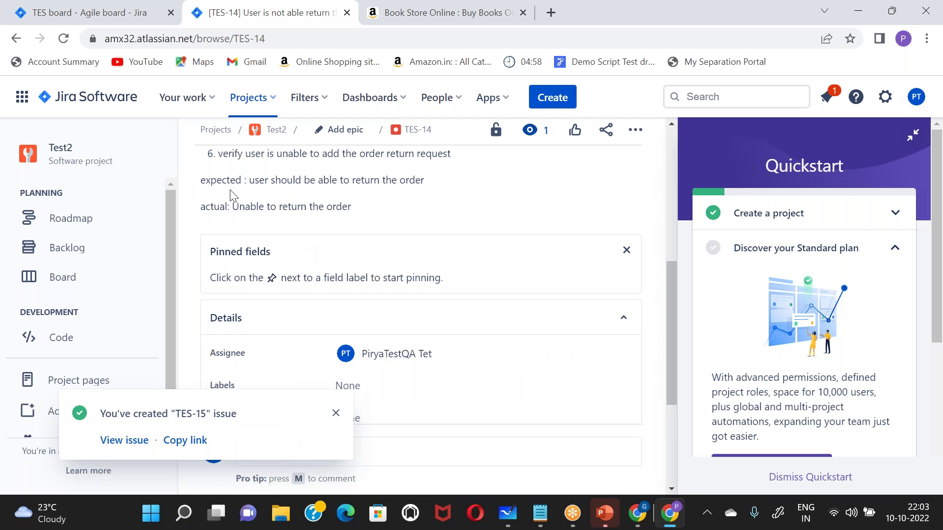
- Open TES-15 from the creation notice, assign it to yourself, and reopen it from Your work
click(121, 440)
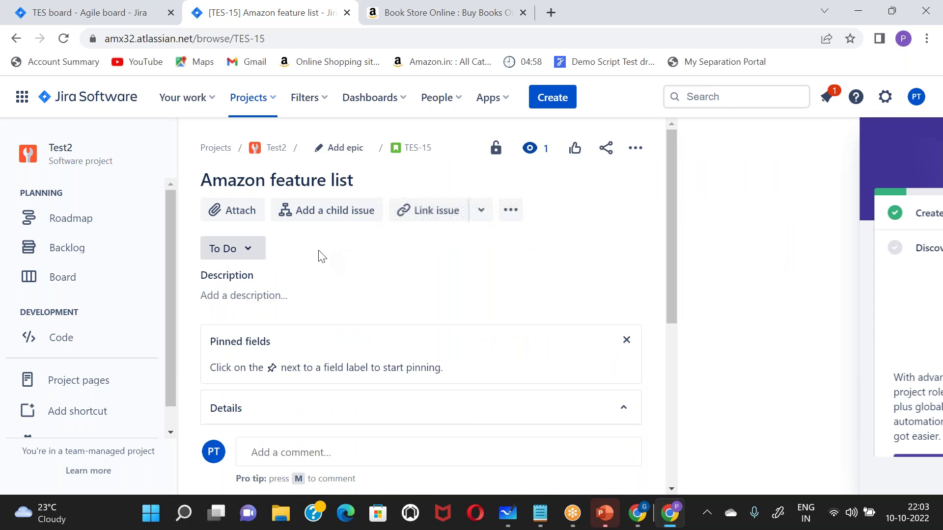
click(361, 354)
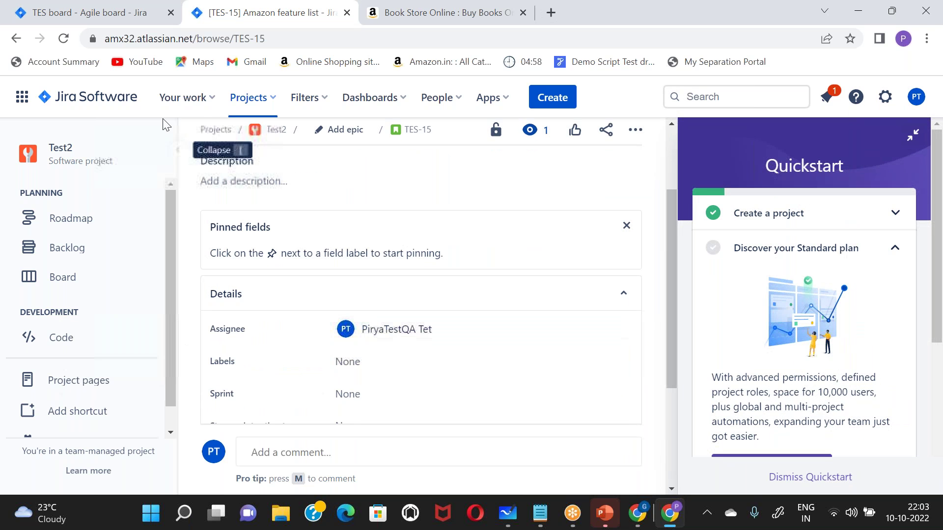
click(202, 105)
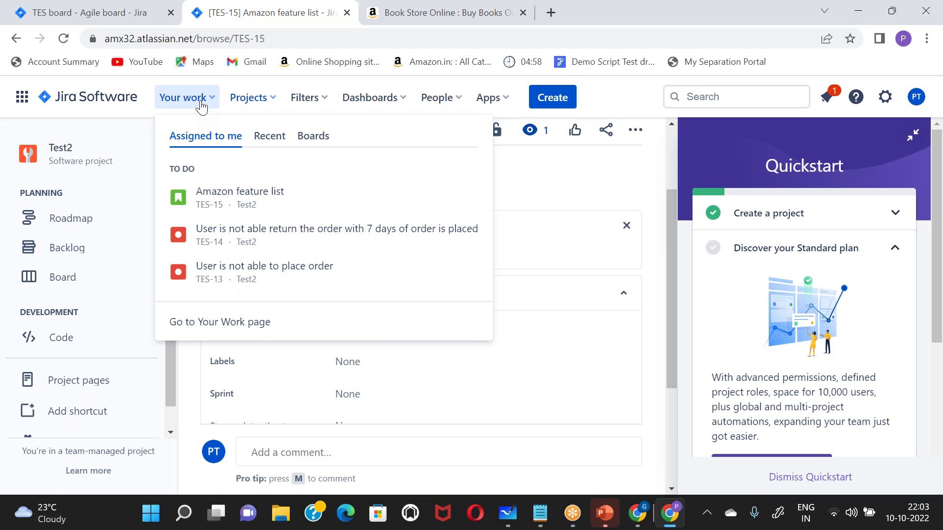
click(218, 197)
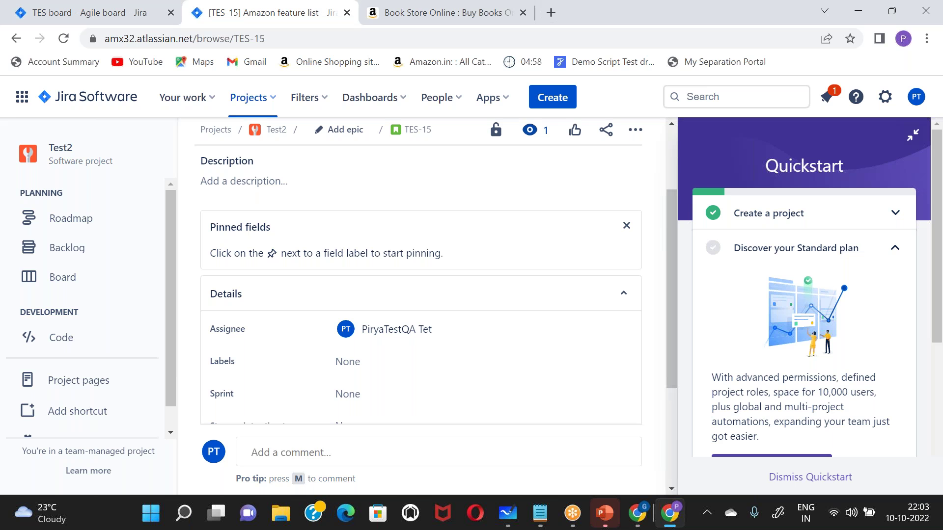
- Open the recent TestDesignDocument workbook and select r-101's description on the Requirements sheet
click(183, 514)
text(t)
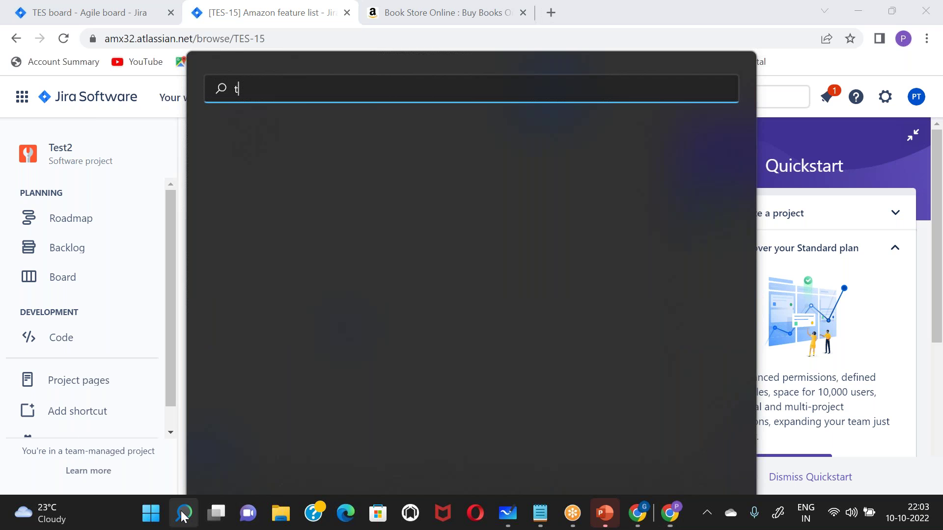
text(eexcel)
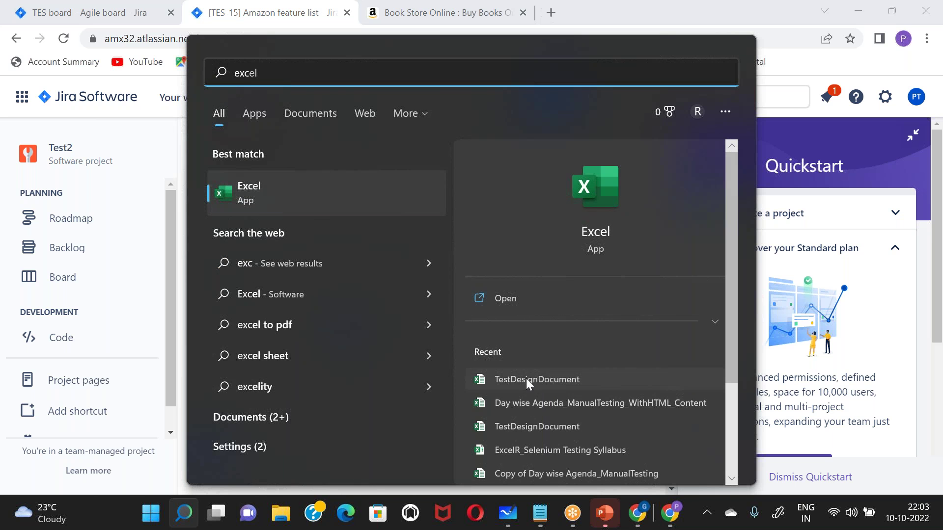
click(526, 379)
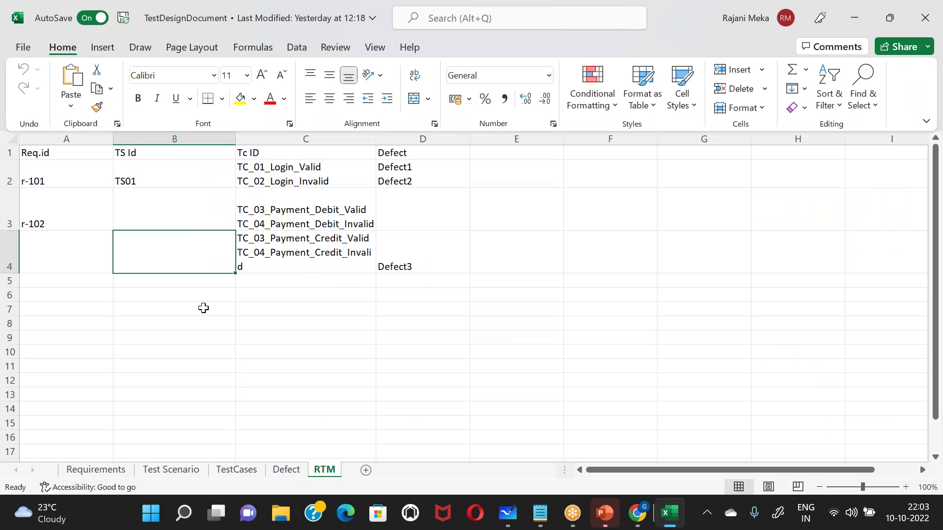
click(95, 470)
click(170, 169)
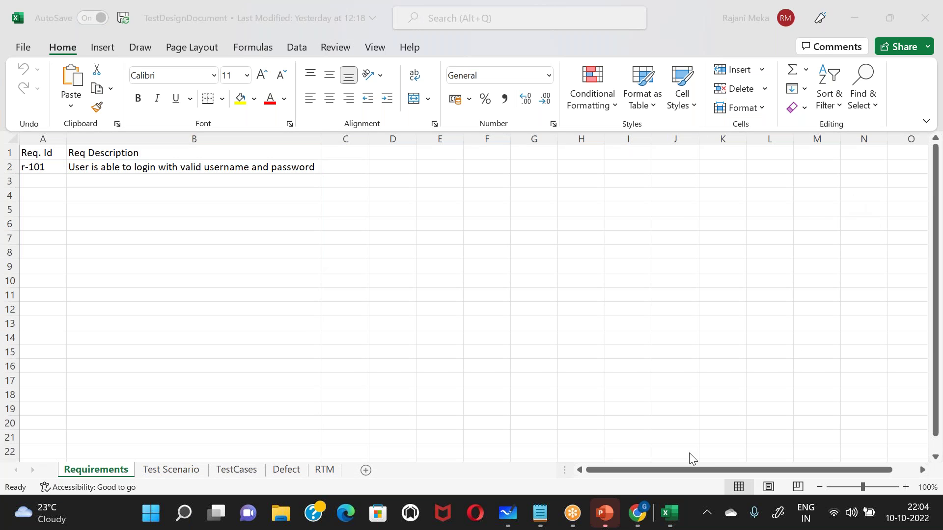
- Review requirement r-101's id and description, then view scenario TS01 on the Test Scenario sheet
click(52, 167)
click(112, 168)
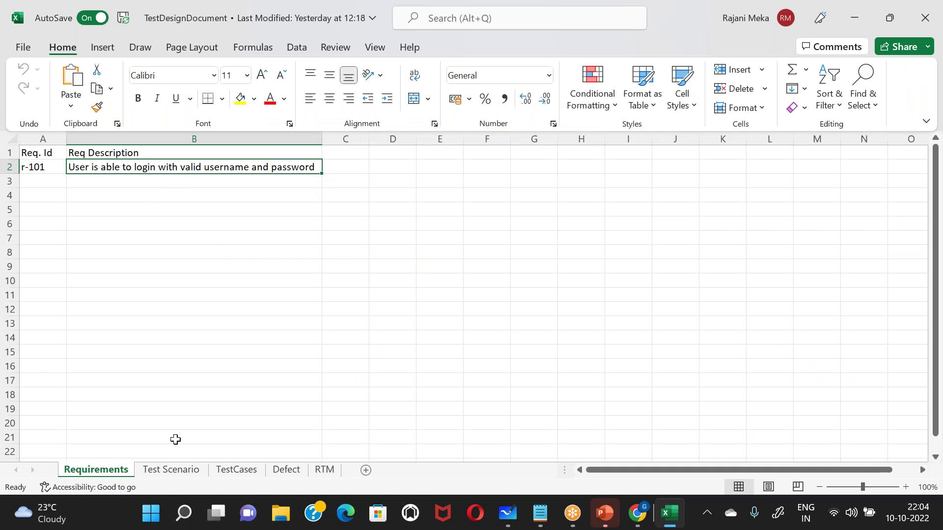
click(169, 473)
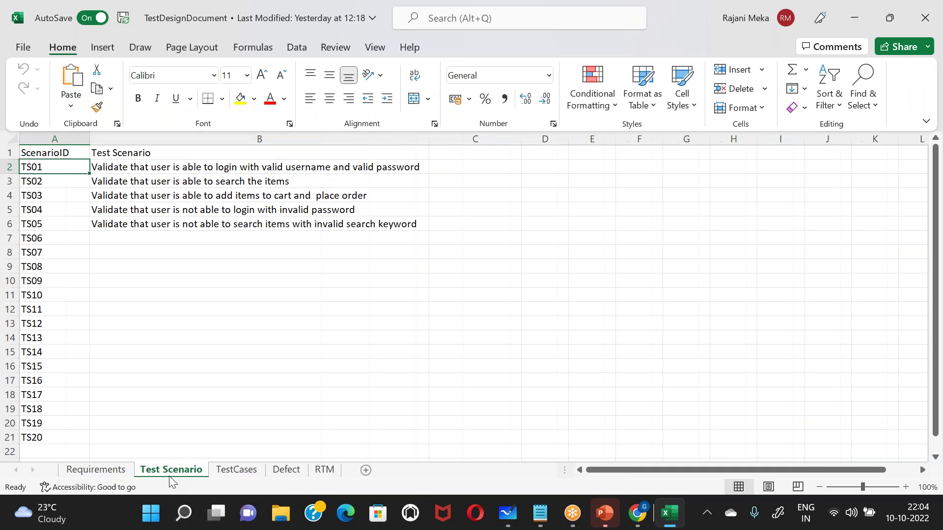
click(109, 473)
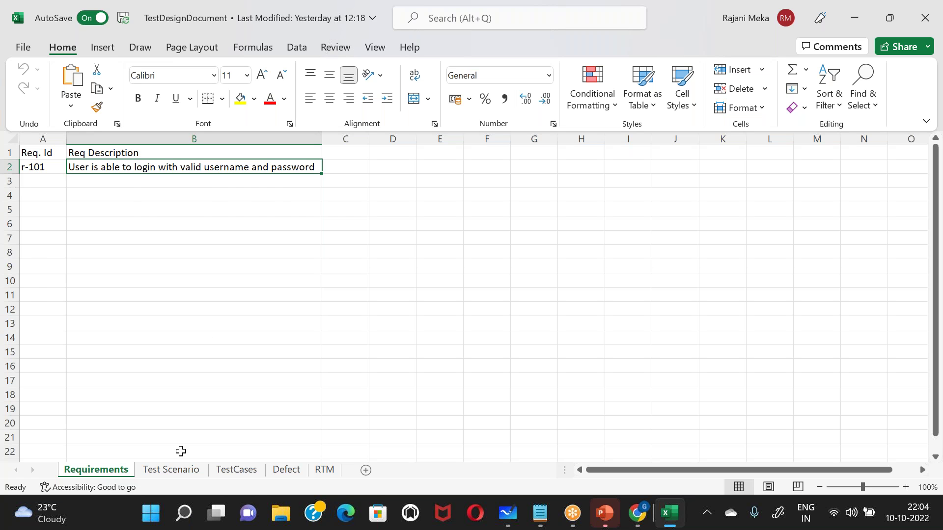
click(178, 477)
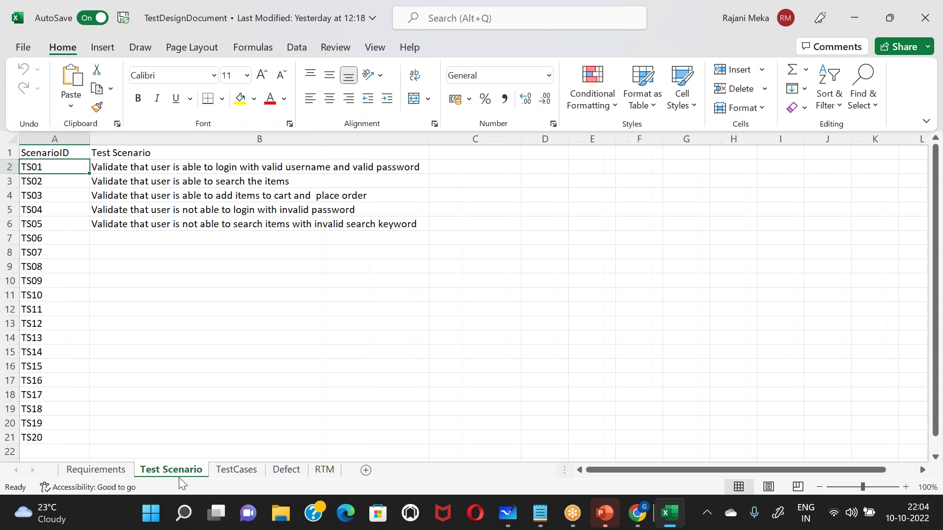
click(229, 167)
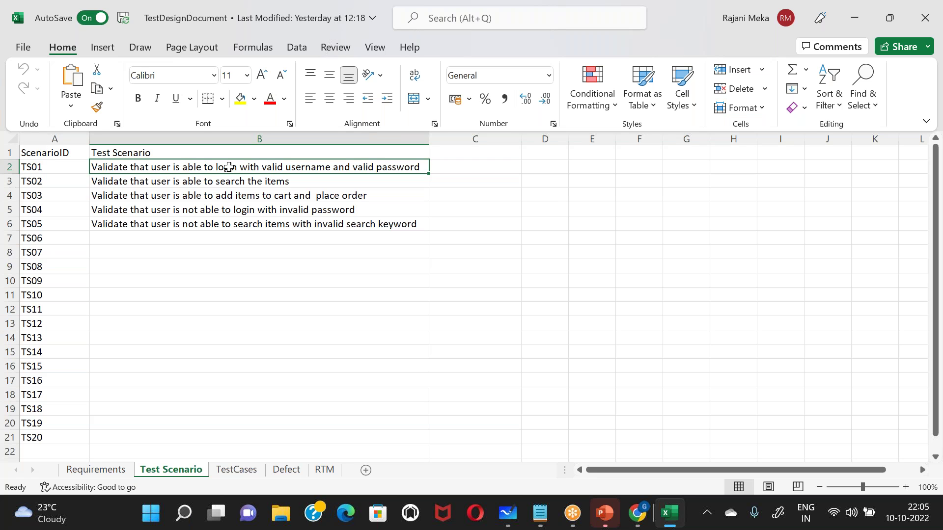
- Select the full requirement description in B2 on Requirements, then go back to Test Scenario
click(98, 470)
double_click(158, 167)
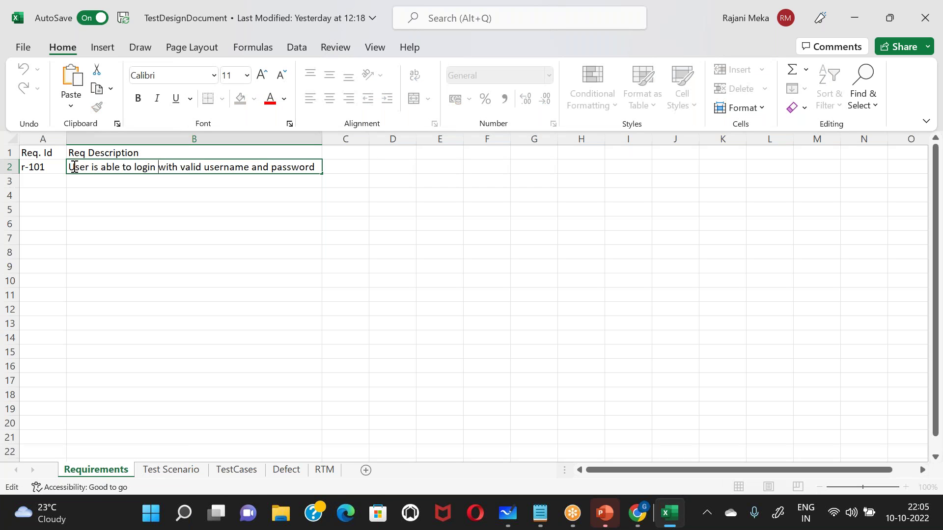
drag(74, 167, 318, 168)
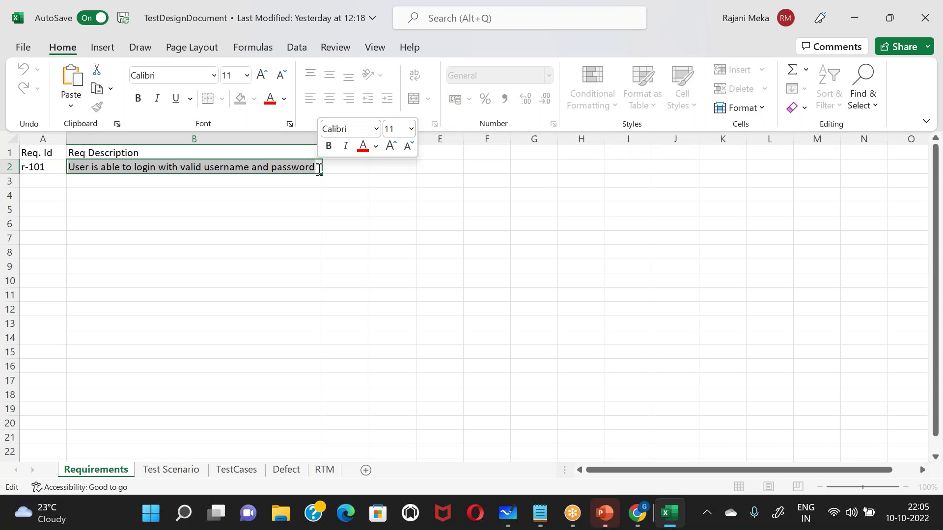
click(176, 458)
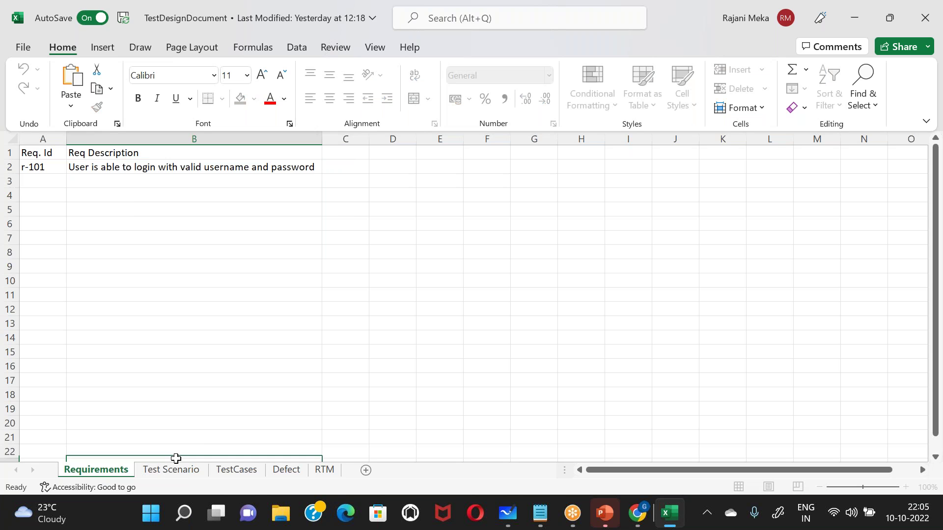
click(174, 470)
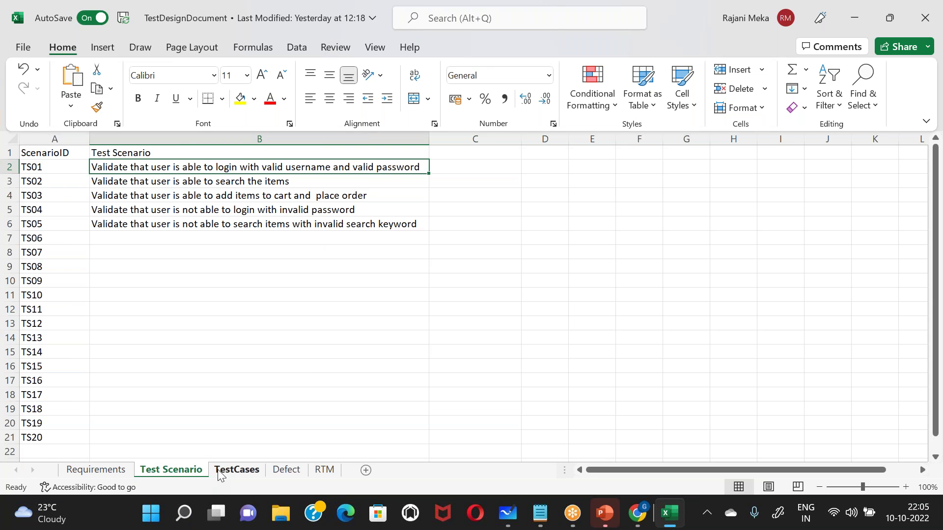
- Open the TestCases sheet and inspect the TC_01_Login_Valid test case id in B2
click(231, 470)
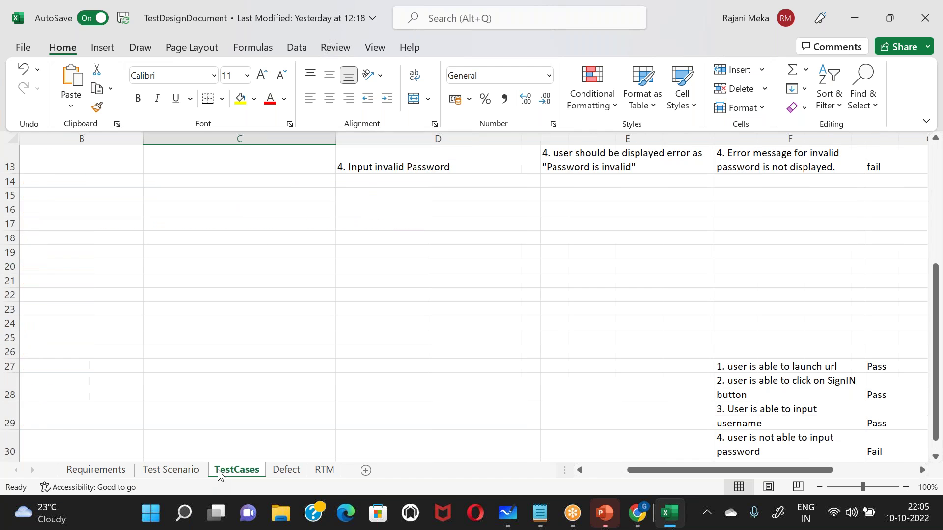
scroll(261, 239, up, 1)
scroll(261, 239, up, 3)
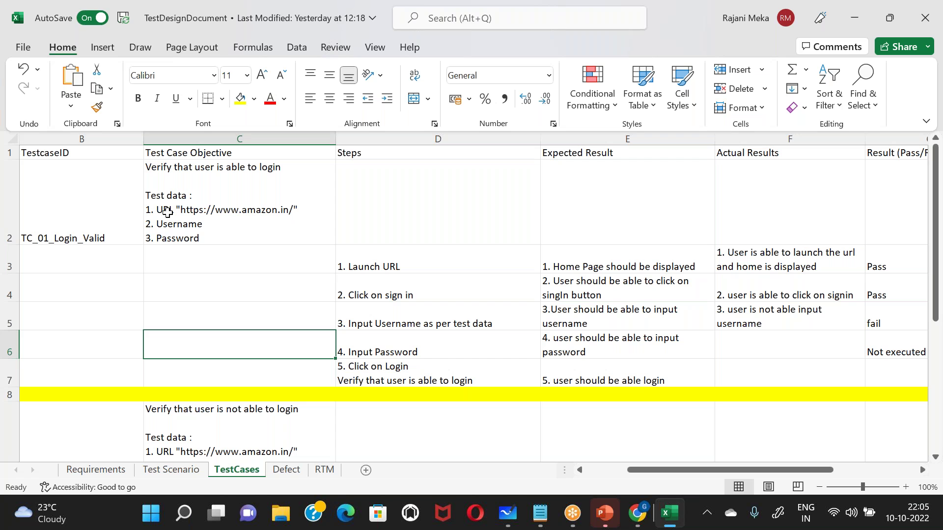
click(86, 209)
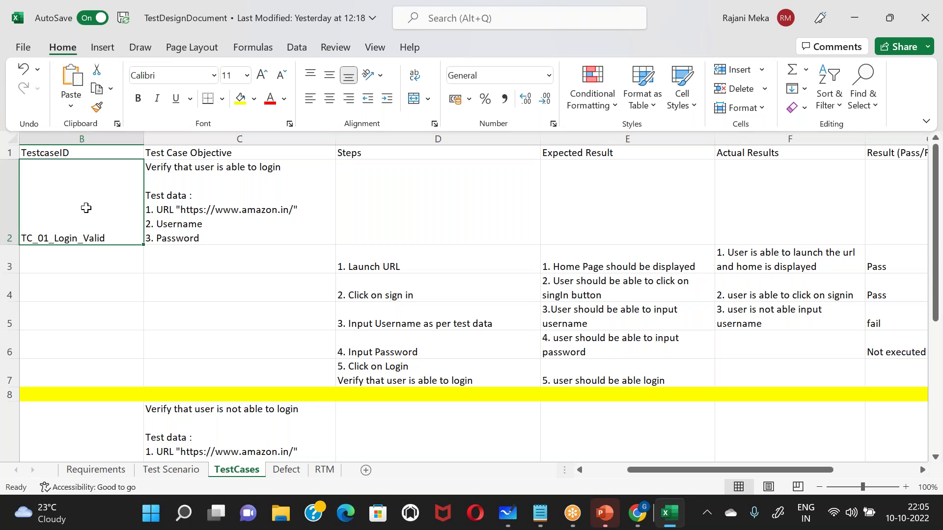
double_click(86, 208)
drag(54, 239, 110, 239)
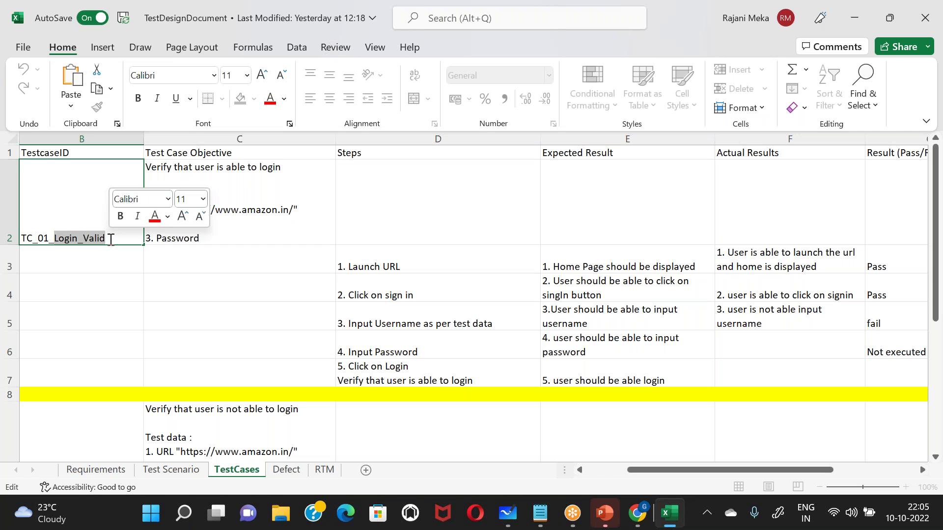
click(247, 228)
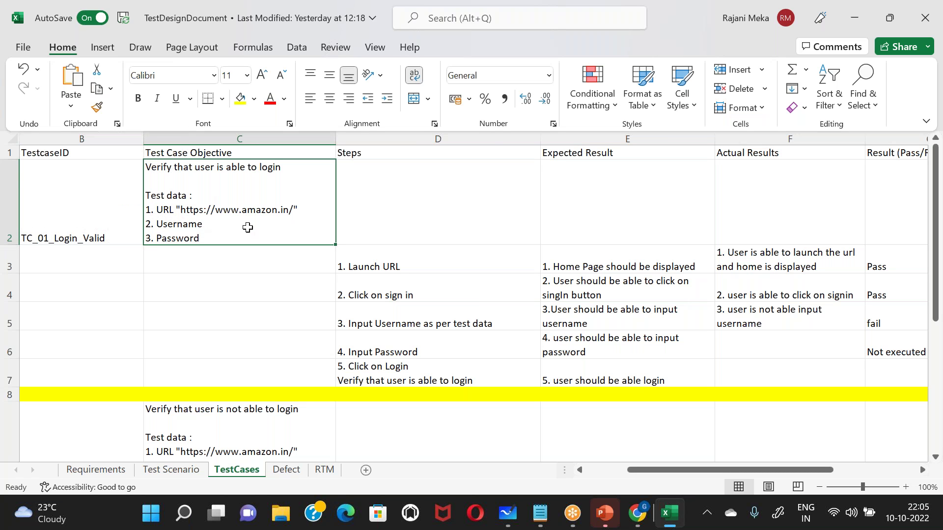
- Step through TC_01_Login_Valid's steps: Launch URL, sign-in, username, password and login
key(Right)
key(Down)
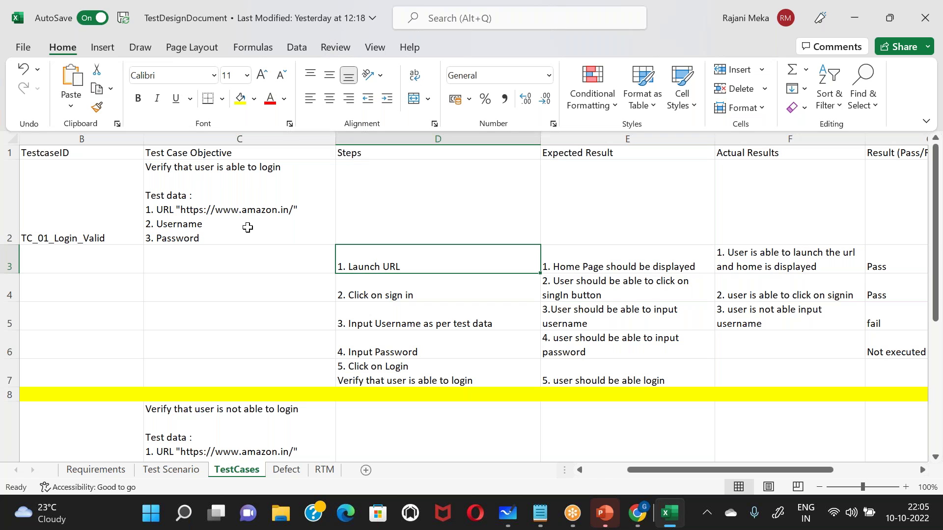
key(Down)
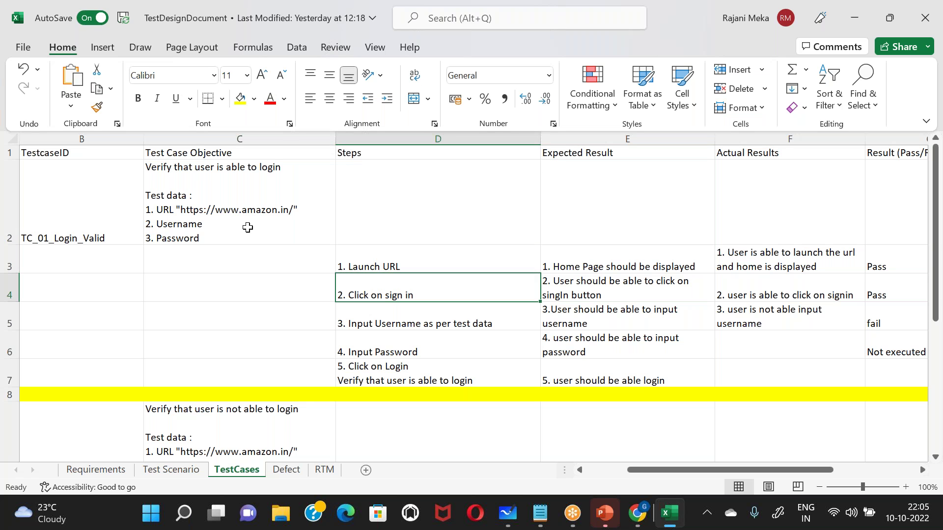
key(Down)
key(Down)
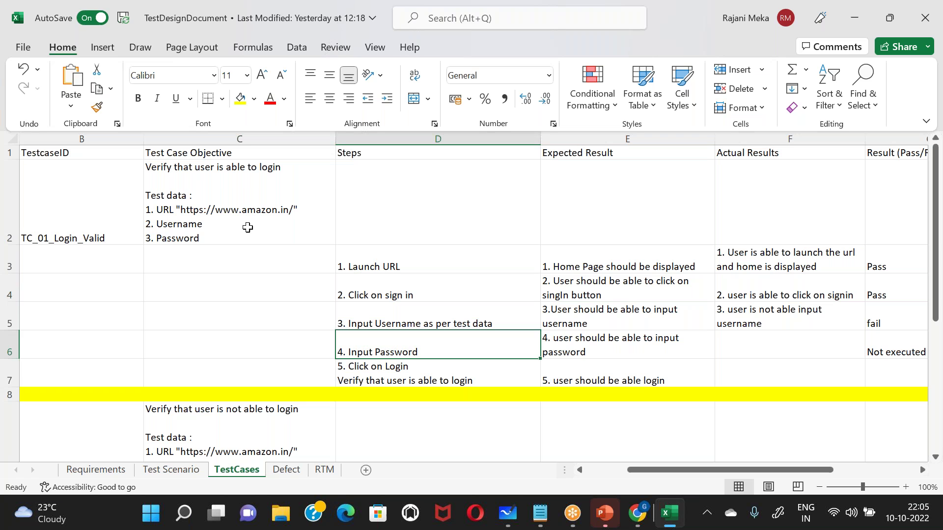
key(Down)
key(Down)
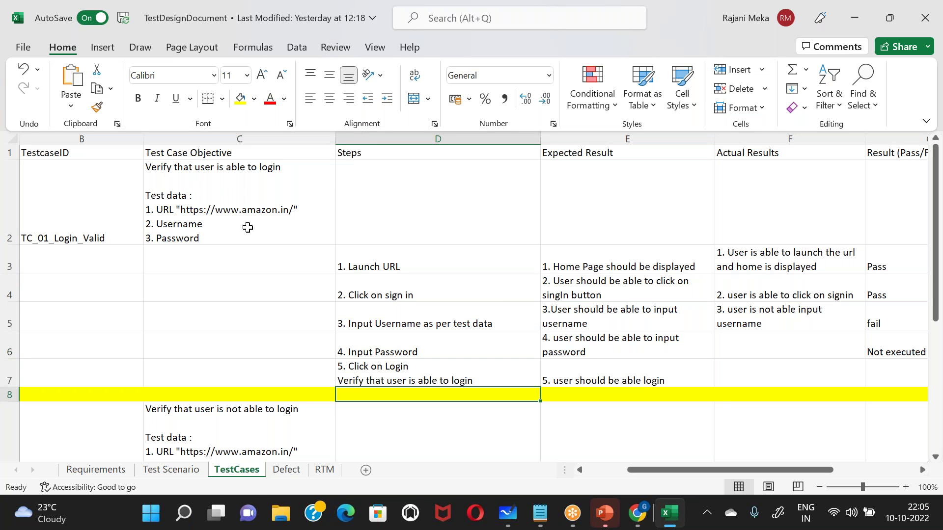
key(Up)
key(Up)
key(Up)
key(Up)
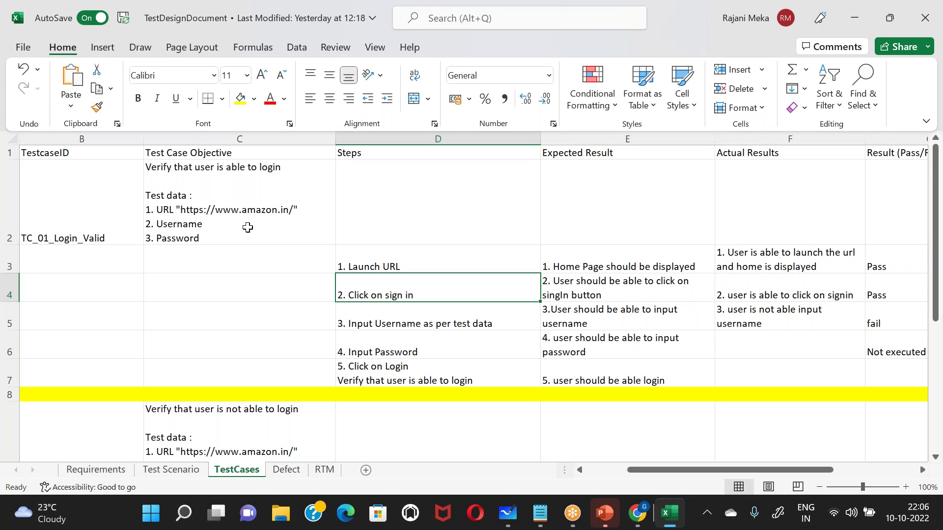
click(407, 384)
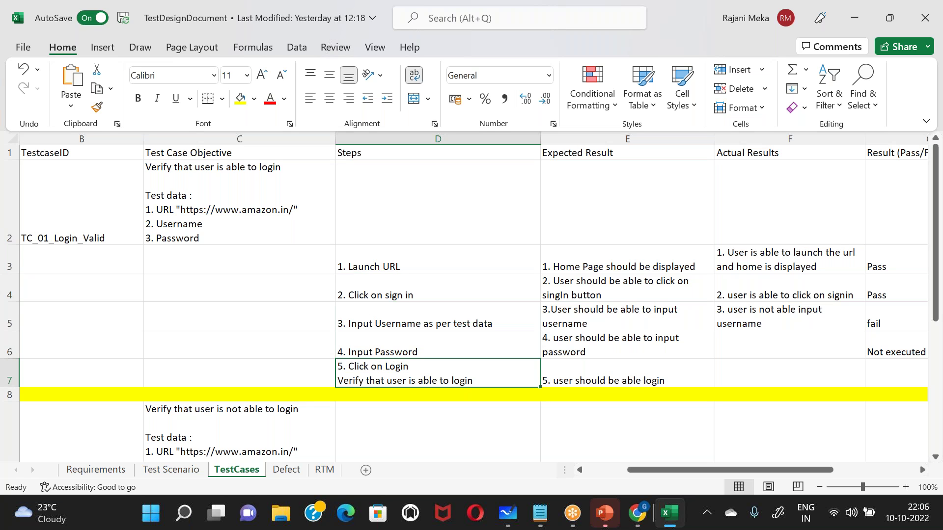
click(567, 383)
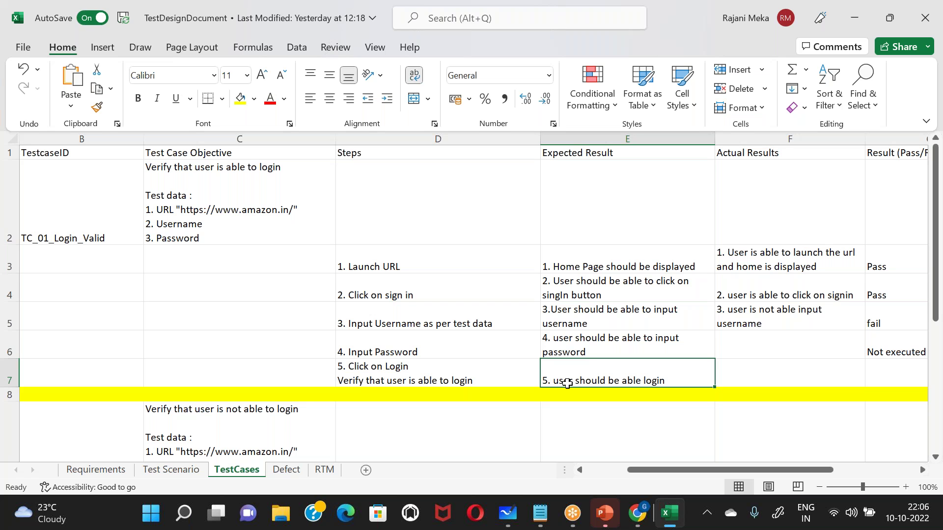
- Review Defect1's description and id on the Defect sheet, then switch to the browser
click(286, 471)
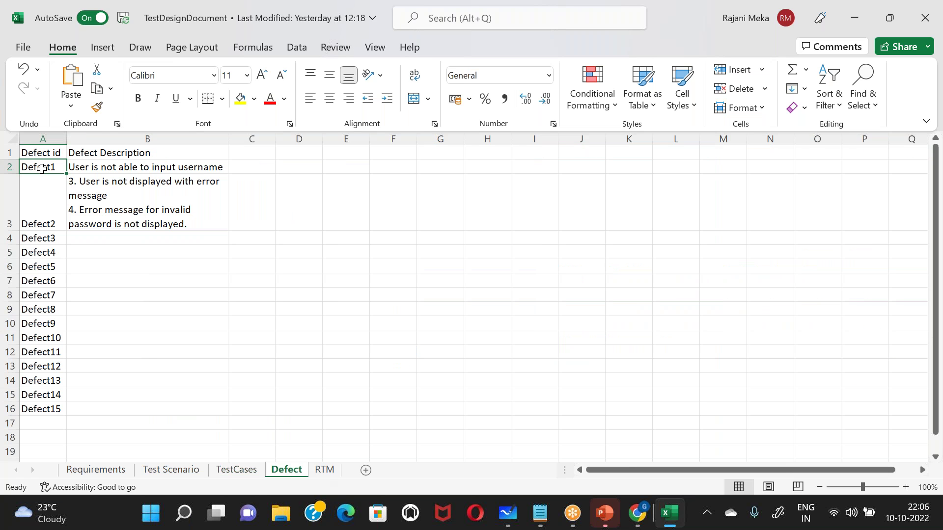
click(128, 169)
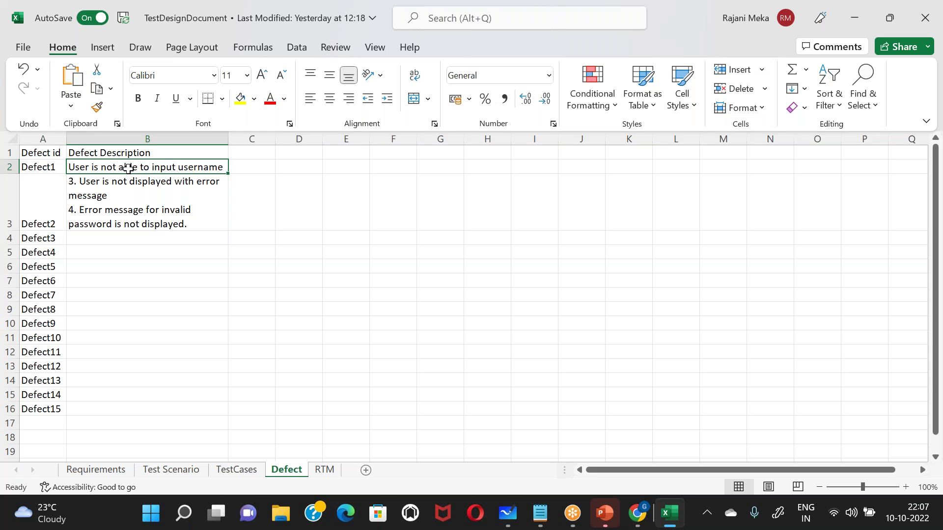
click(51, 169)
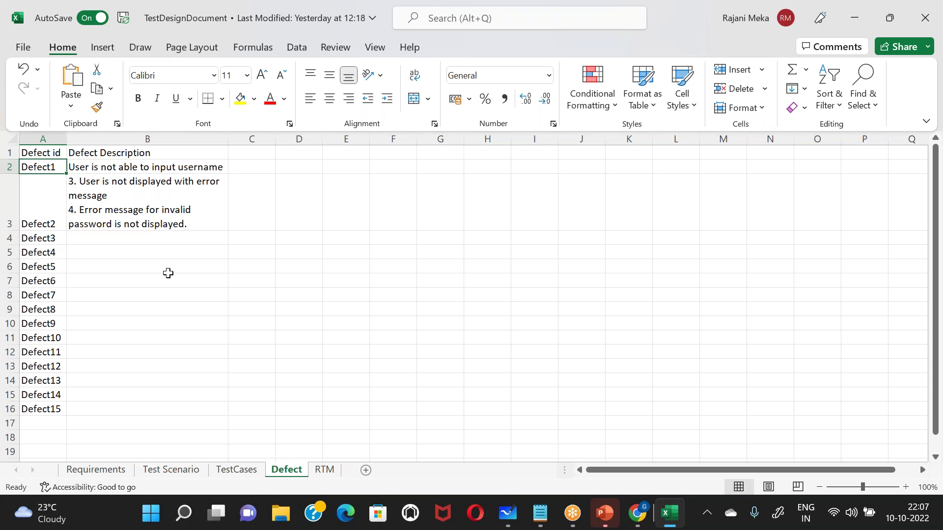
key(alt+Tab)
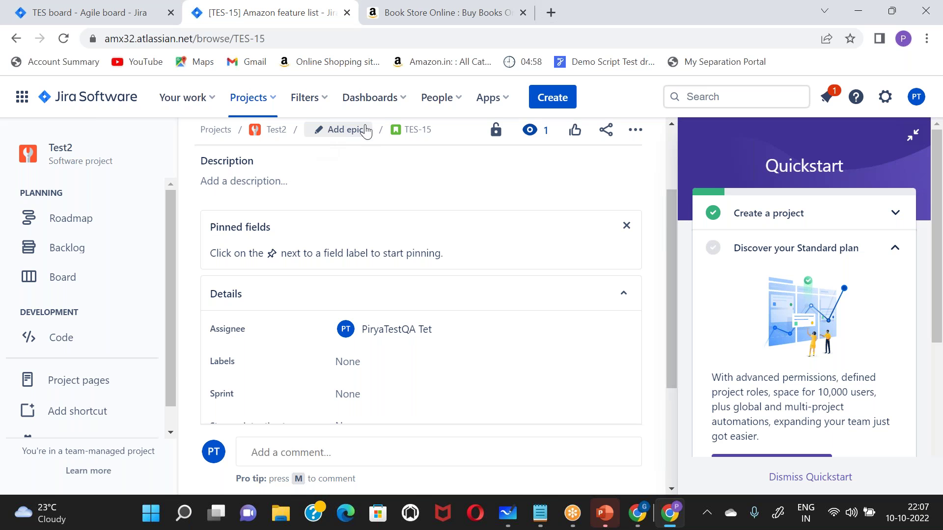
- Open TES-15 in a new tab and begin attaching a file to it
click(415, 129)
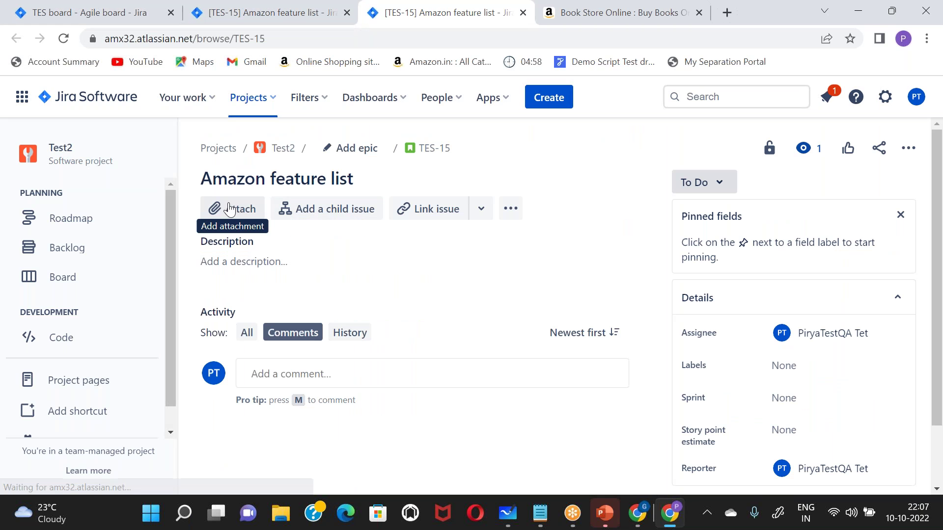
click(230, 209)
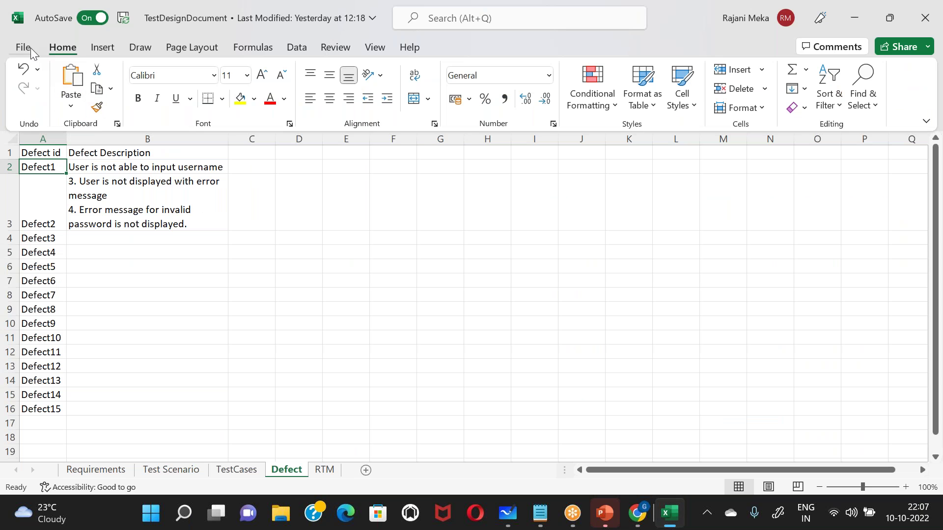
- Save a copy to Assignment2DataFiles, replacing the existing TestDesignDocument.xlsx
click(23, 47)
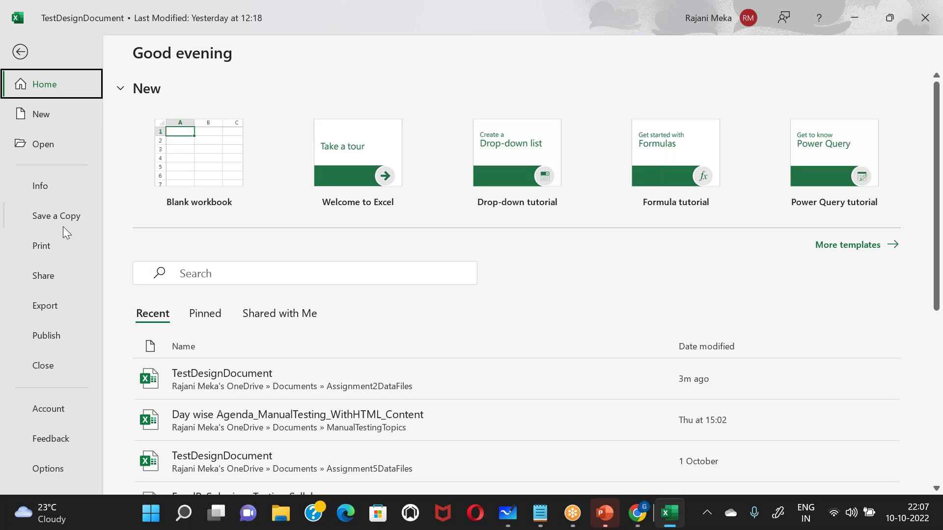
click(63, 225)
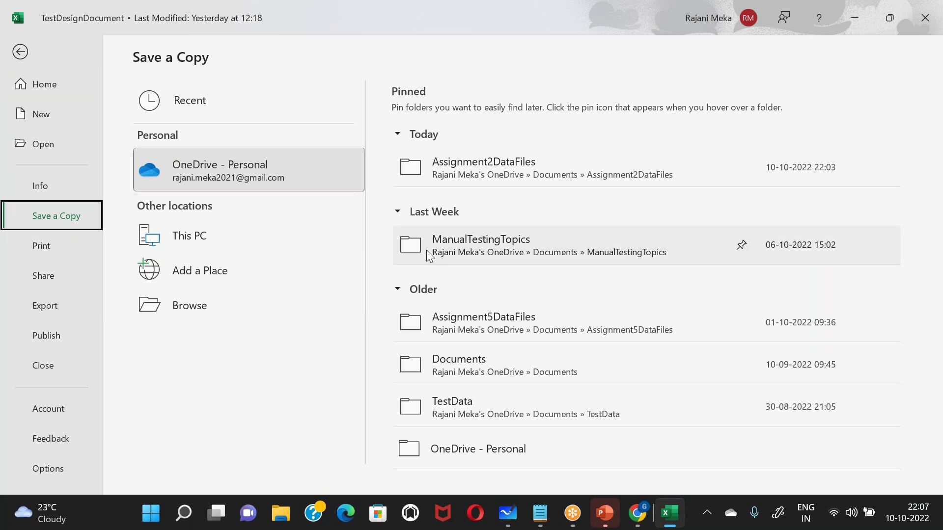
click(488, 163)
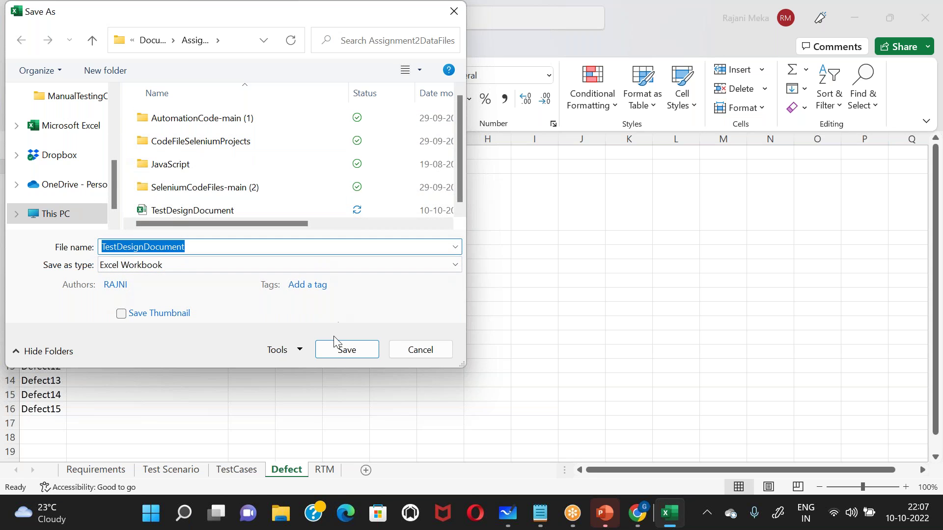
click(337, 352)
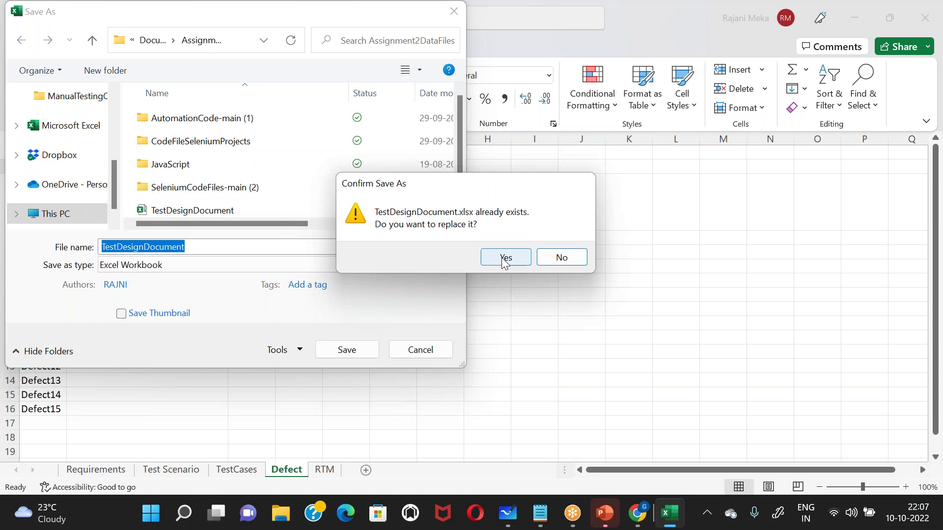
click(502, 258)
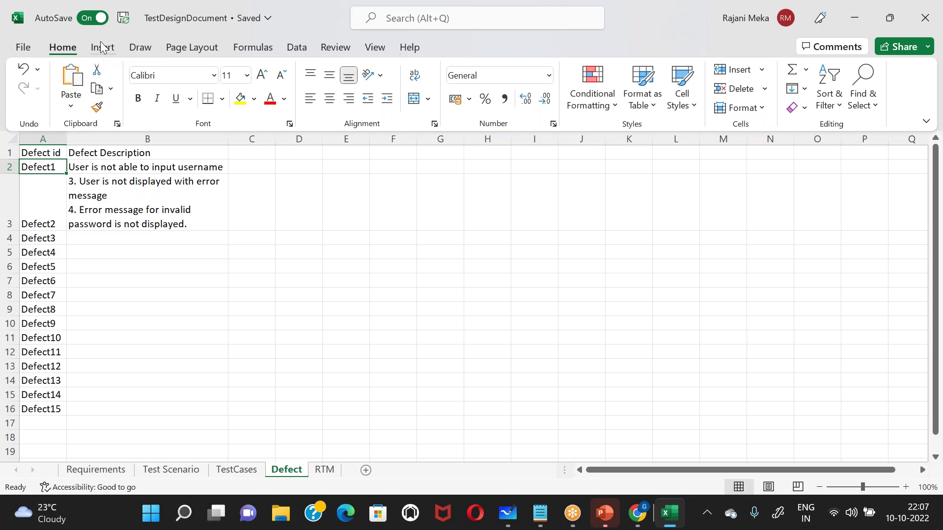
- Save another copy in Assignment2DataFiles named TestDesignDocumentNew
click(17, 48)
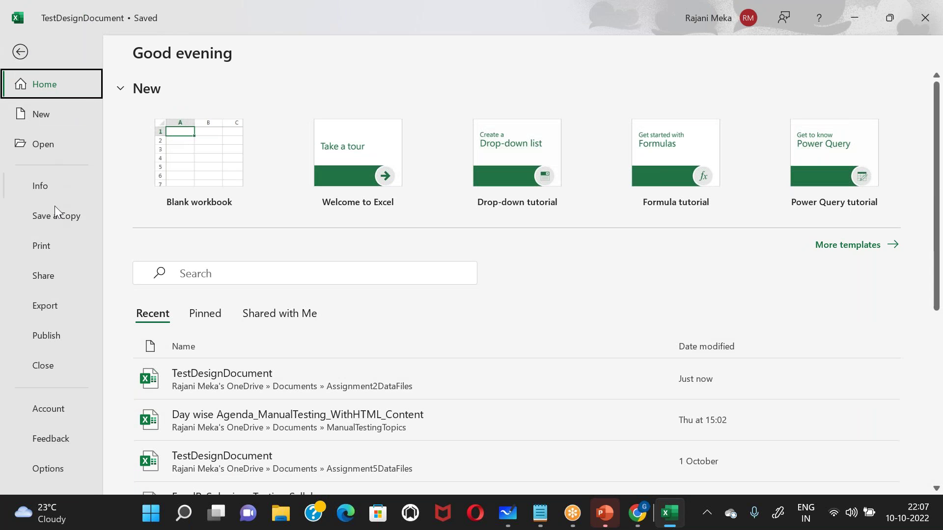
click(80, 214)
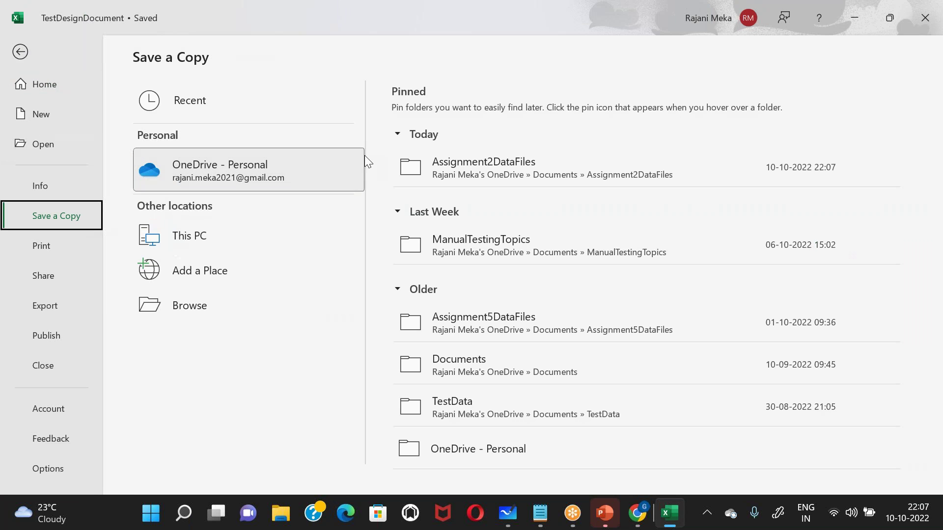
click(456, 169)
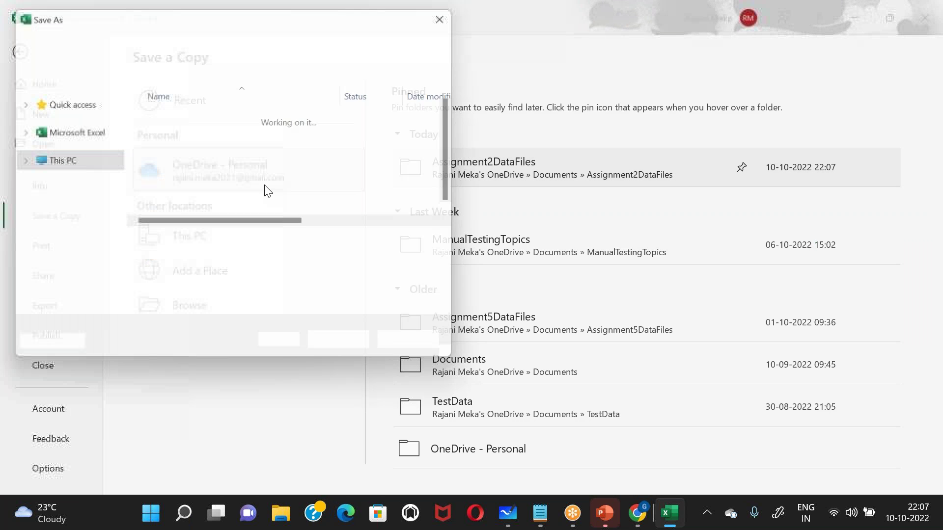
key(End)
text(New)
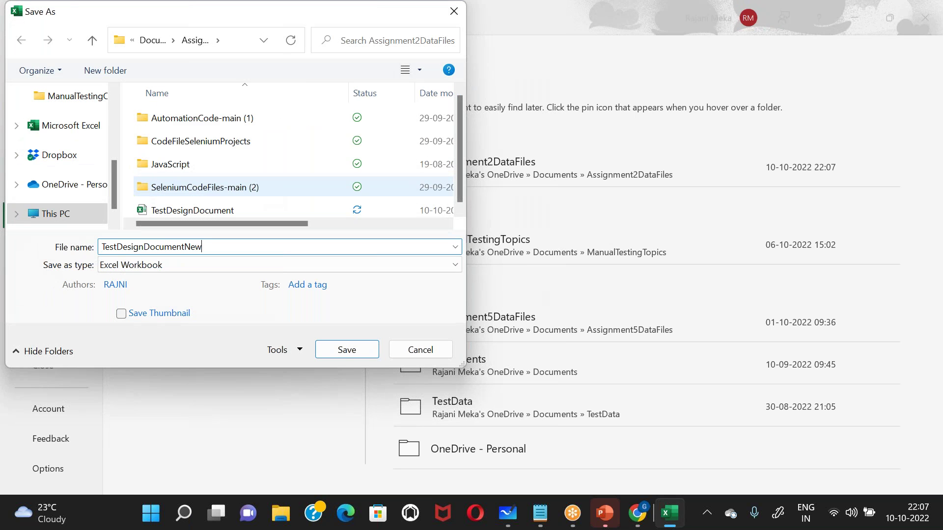
key(Return)
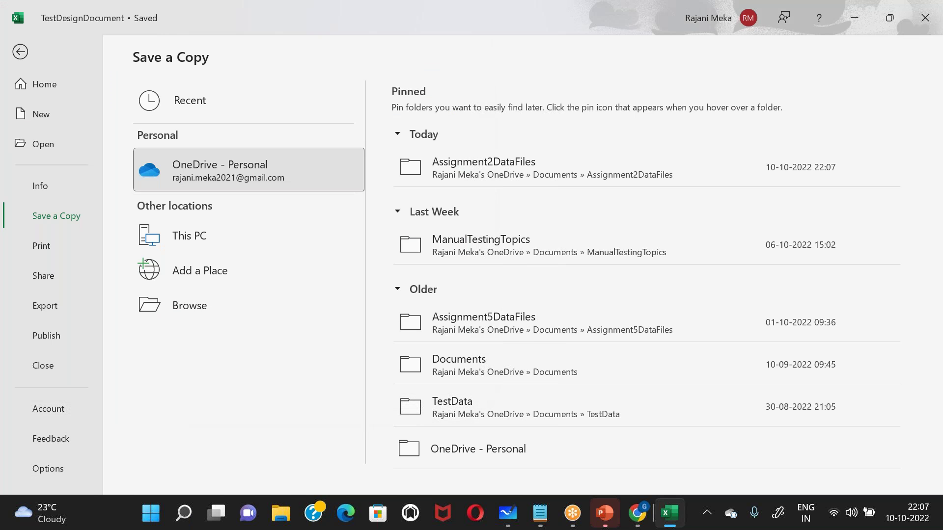
key(alt+Tab)
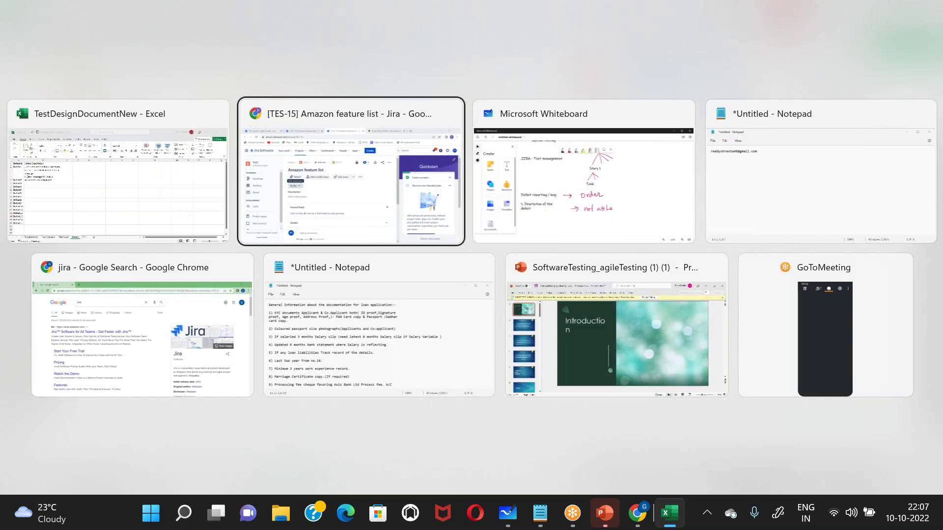
- Attach TestDesignDocument from Documents > Assignment2DataFiles to issue TES-15
scroll(221, 187, down, 4)
scroll(221, 185, up, 3)
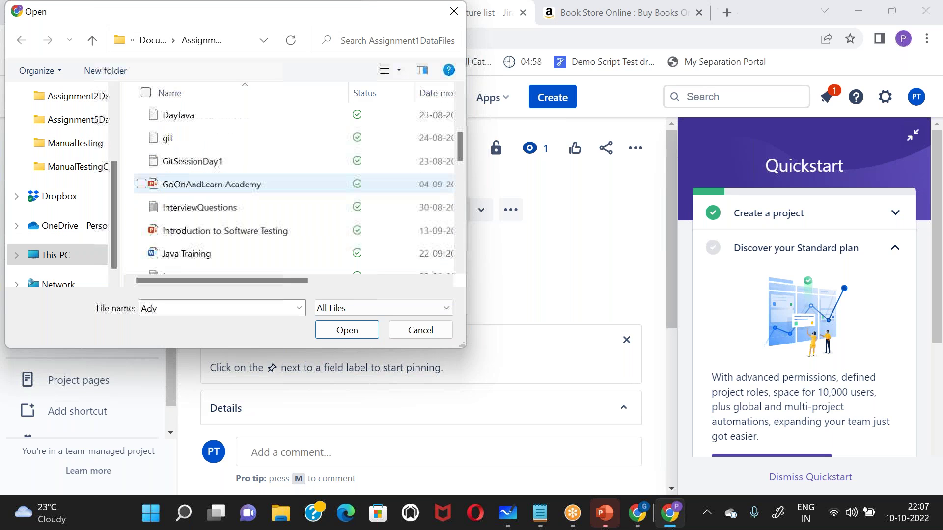
scroll(221, 186, down, 2)
scroll(221, 186, up, 5)
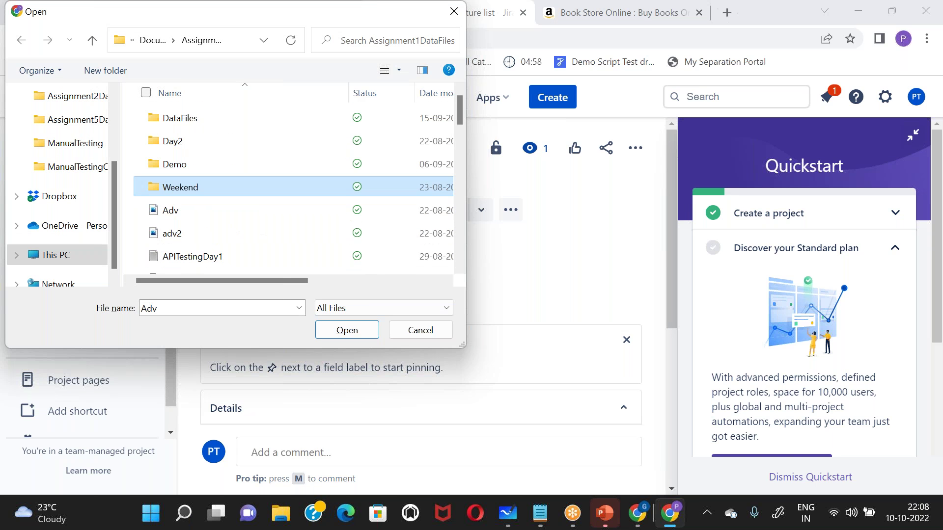
click(153, 40)
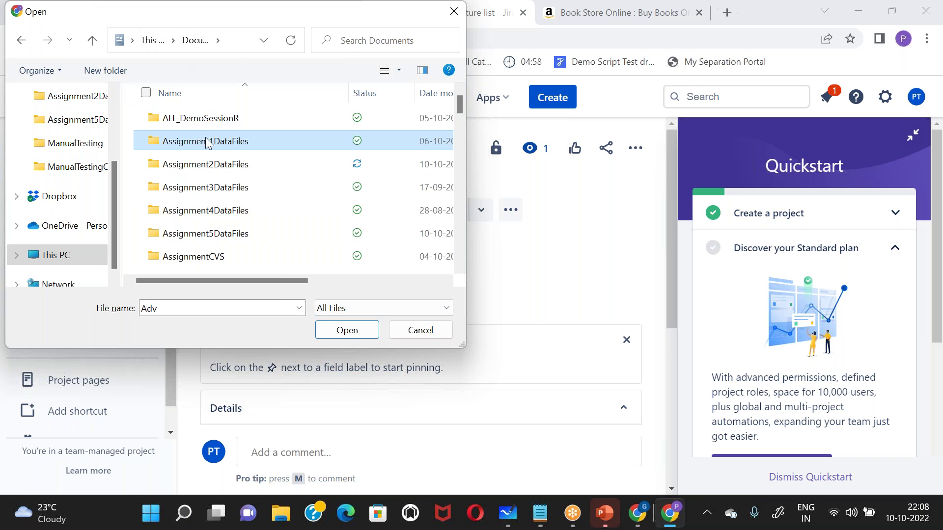
double_click(210, 164)
scroll(212, 168, down, 1)
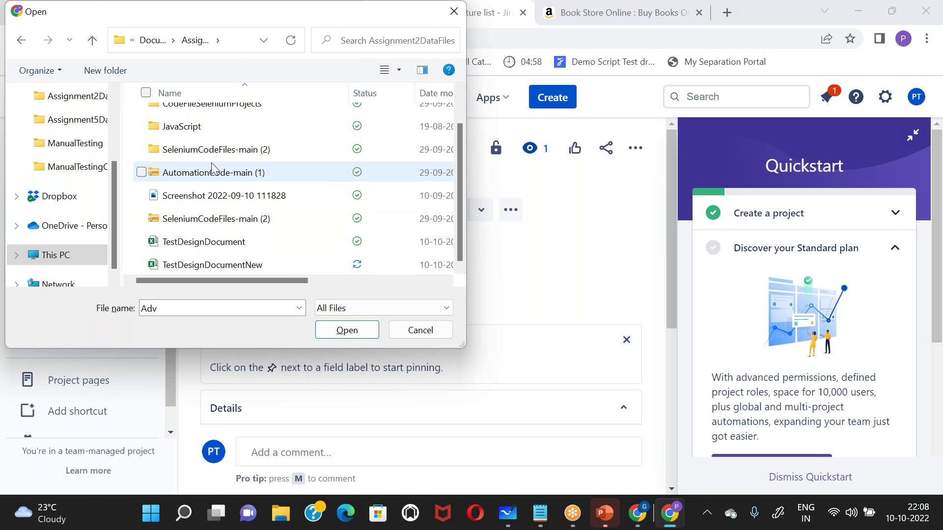
click(229, 242)
click(361, 335)
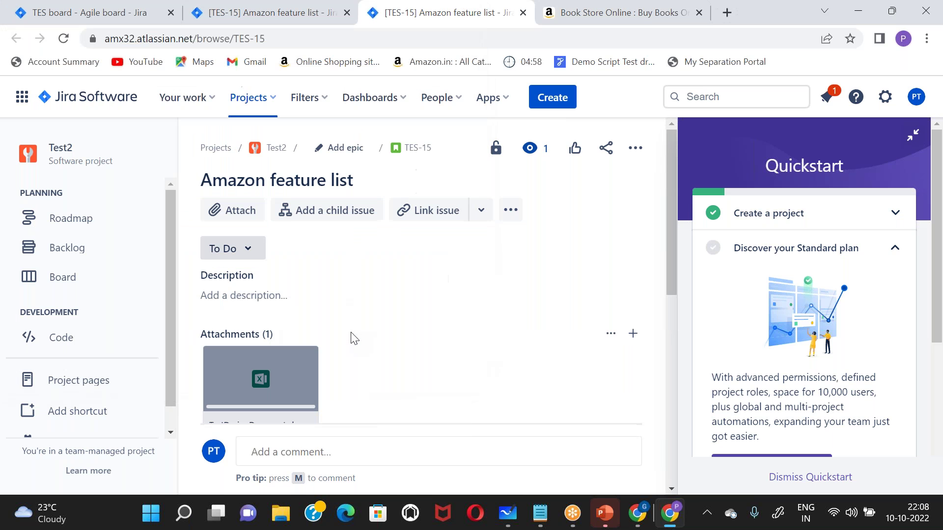
- Scroll through TES-15 to confirm TestDesignDocument.xlsx is listed under Attachments (1)
scroll(354, 338, down, 2)
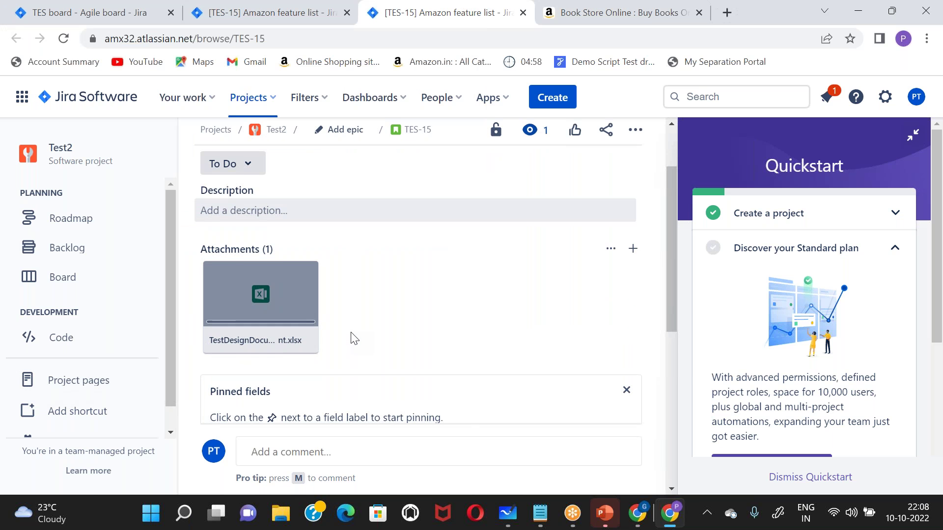
scroll(354, 338, down, 3)
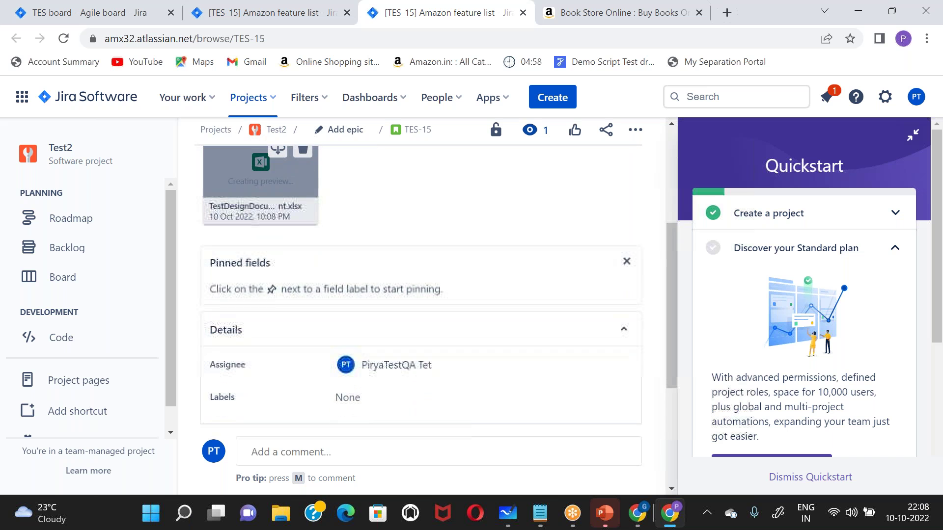
scroll(353, 338, down, 1)
scroll(353, 338, up, 5)
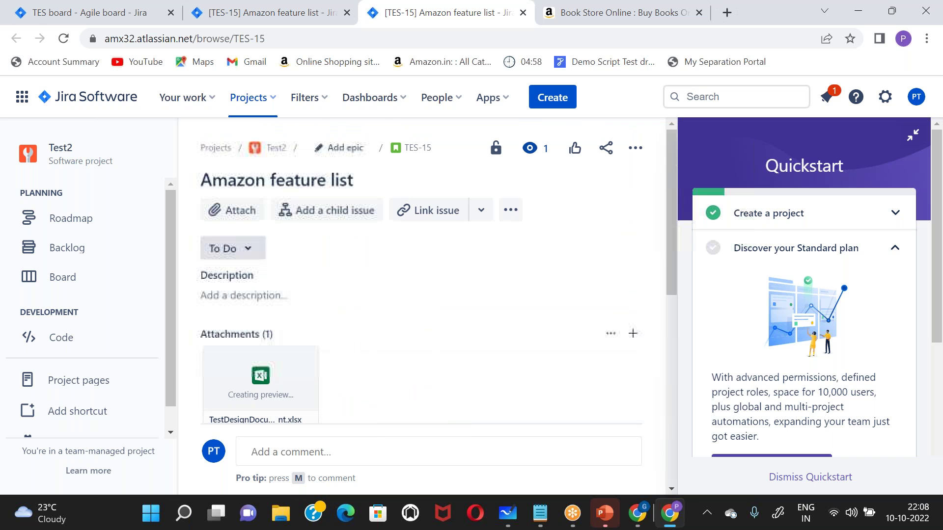
scroll(232, 210, down, 1)
scroll(232, 210, up, 1)
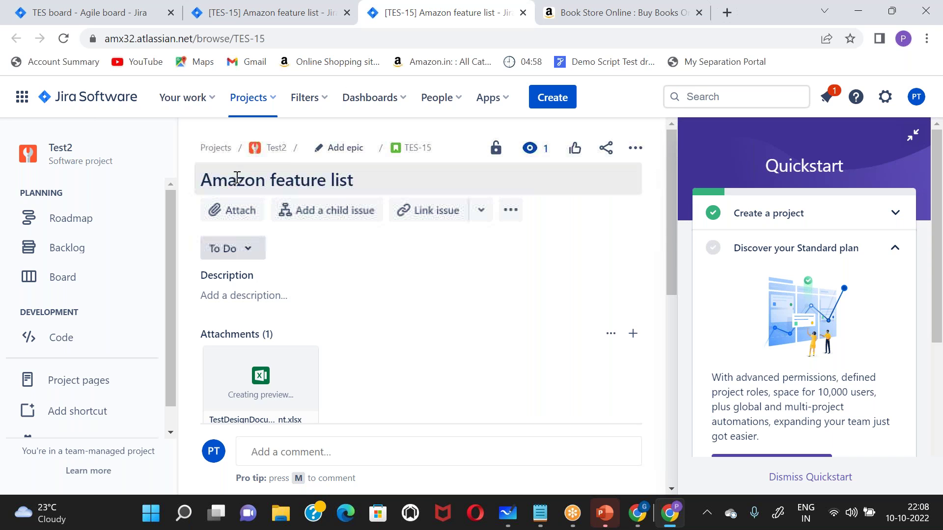
scroll(355, 373, down, 2)
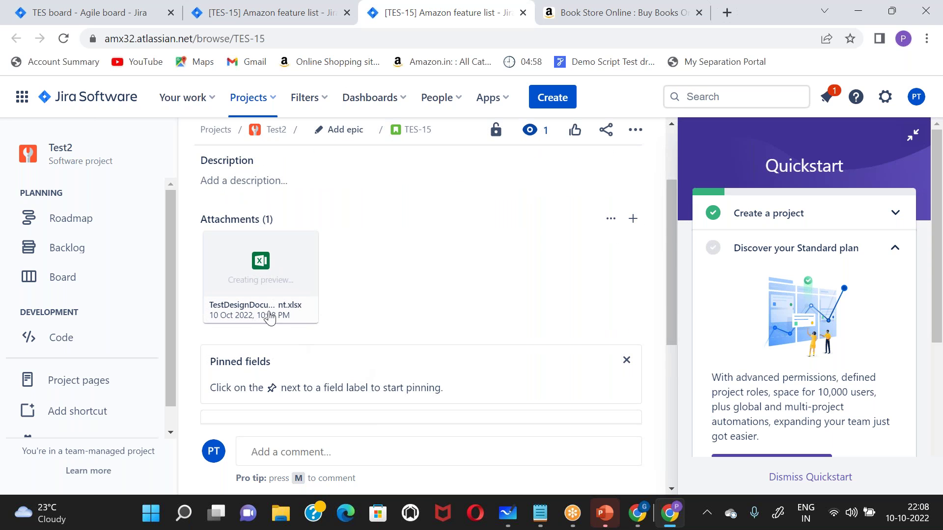
- Open TES-15 in a new browser tab and load its page
mouse_move(261, 303)
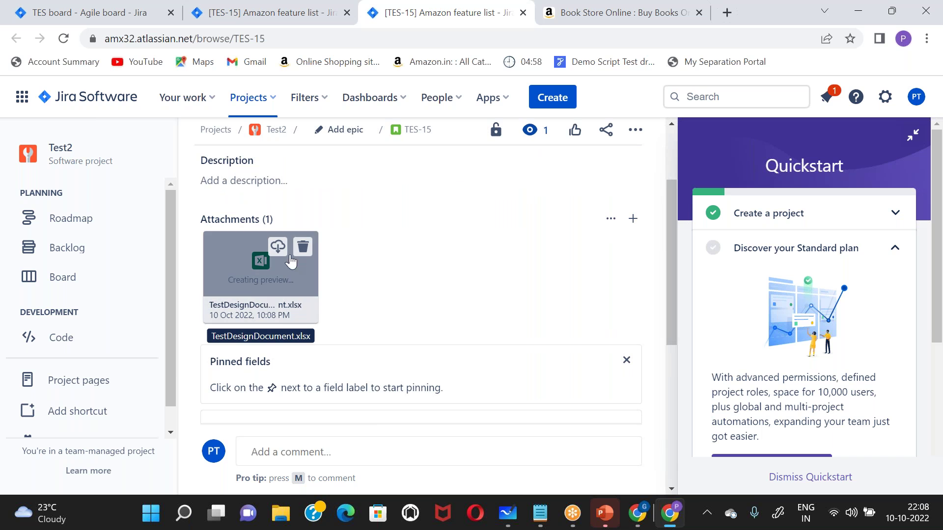
click(418, 132)
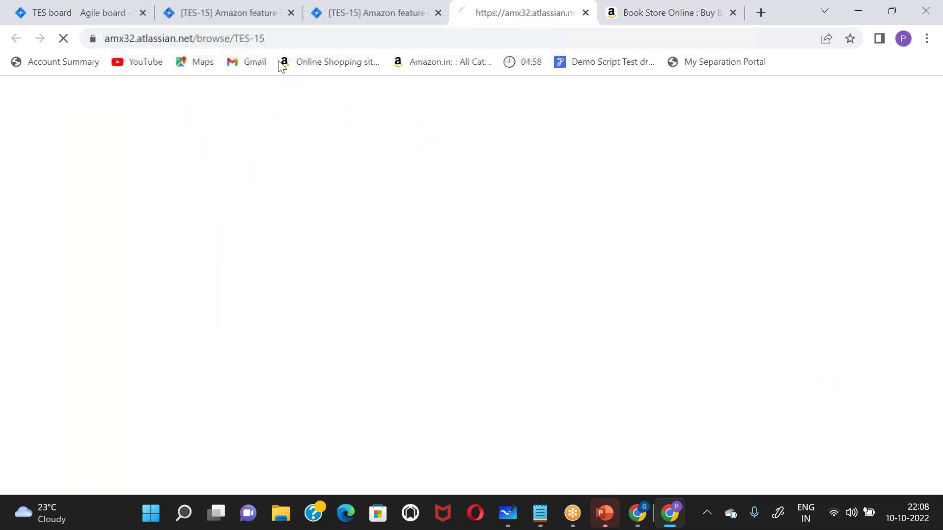
click(293, 36)
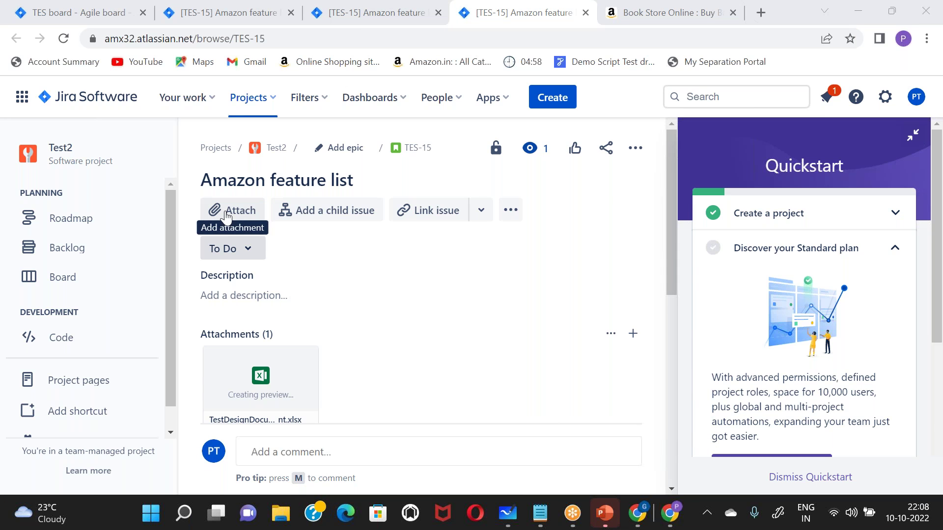
- Edit the TES-15 title, replacing 'feature list' with 'Login' so it reads 'Amazon Login'
scroll(460, 296, down, 5)
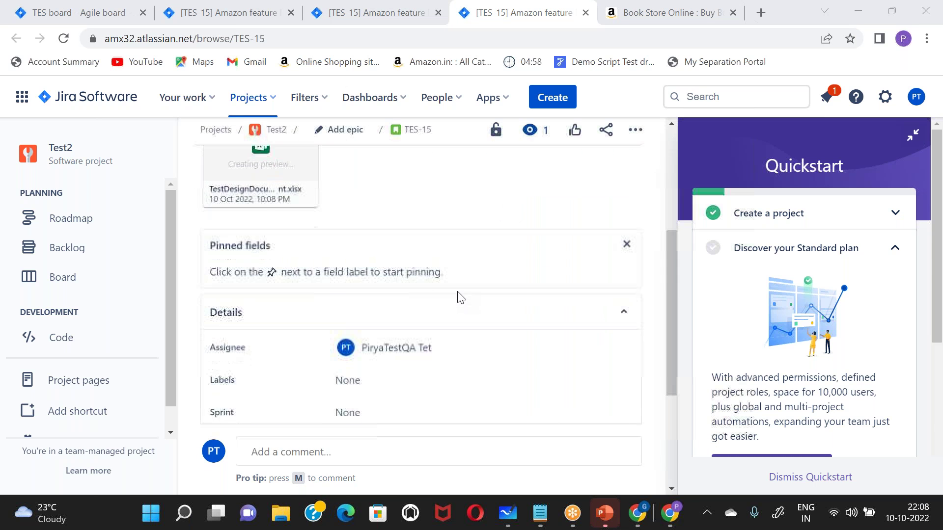
scroll(266, 239, up, 5)
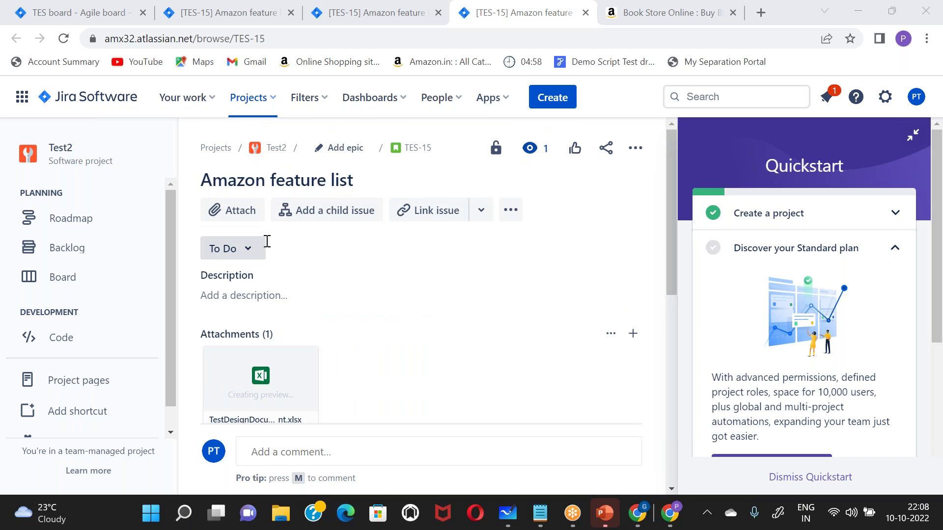
click(298, 179)
double_click(298, 180)
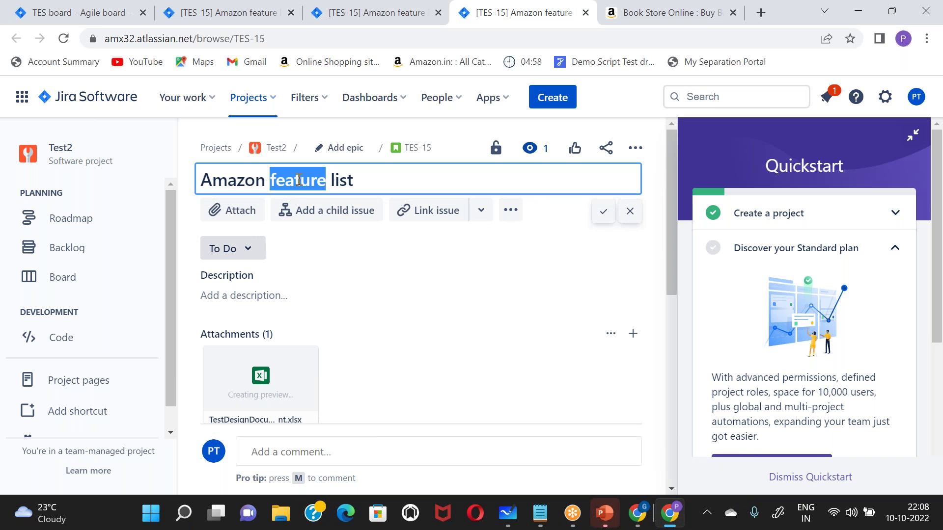
text(Login)
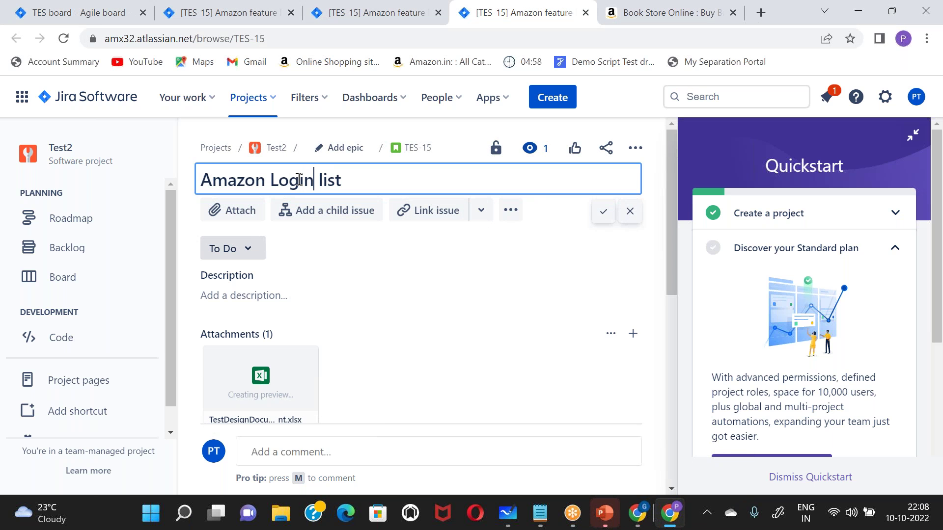
key(Delete)
key(ctrl+Delete)
click(603, 212)
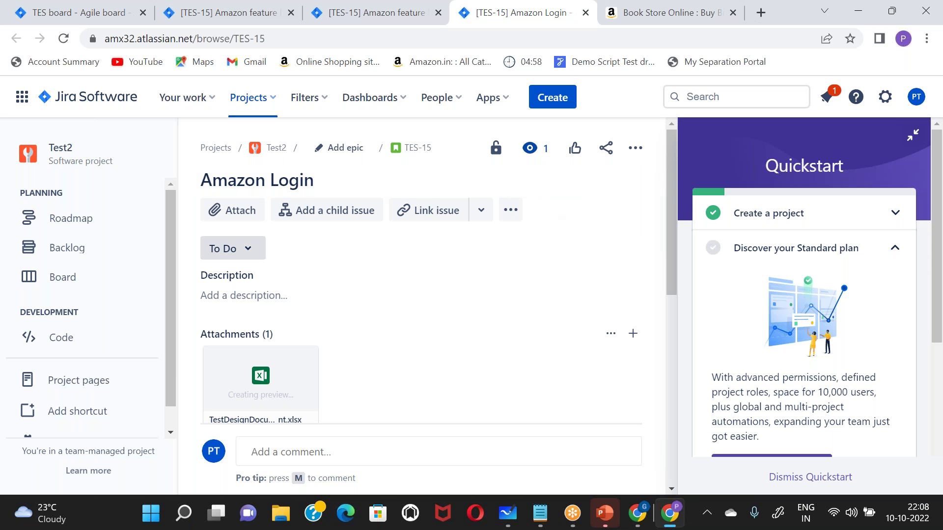
- Set TES-5 Amazon feature list as the parent epic of Amazon Login and review the issue
click(348, 149)
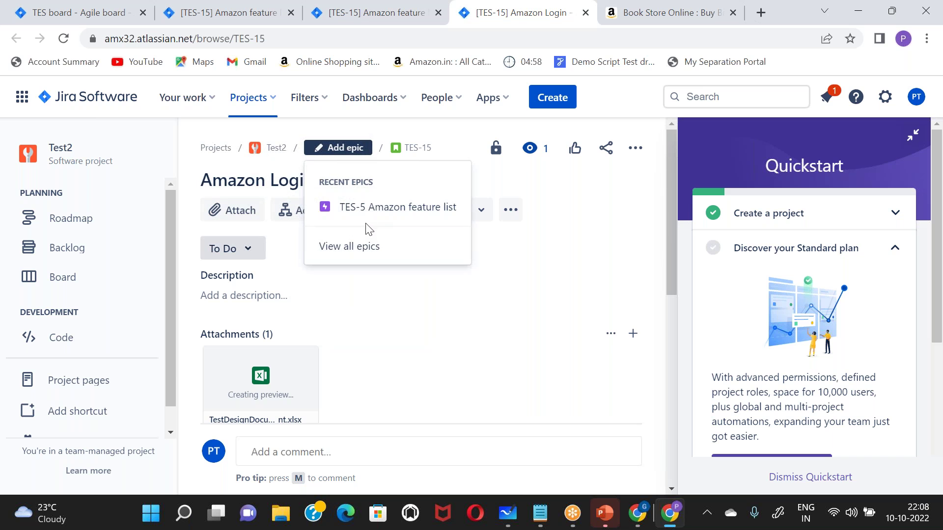
click(382, 215)
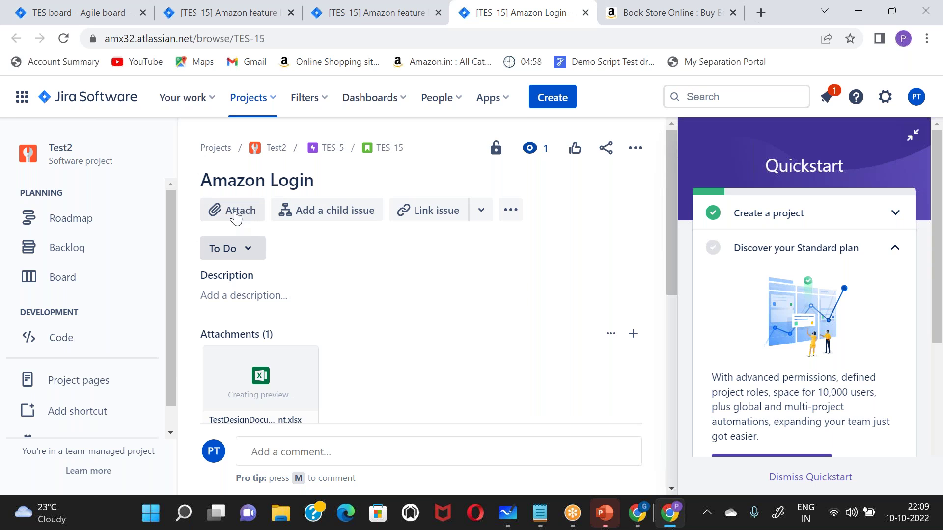
mouse_move(305, 372)
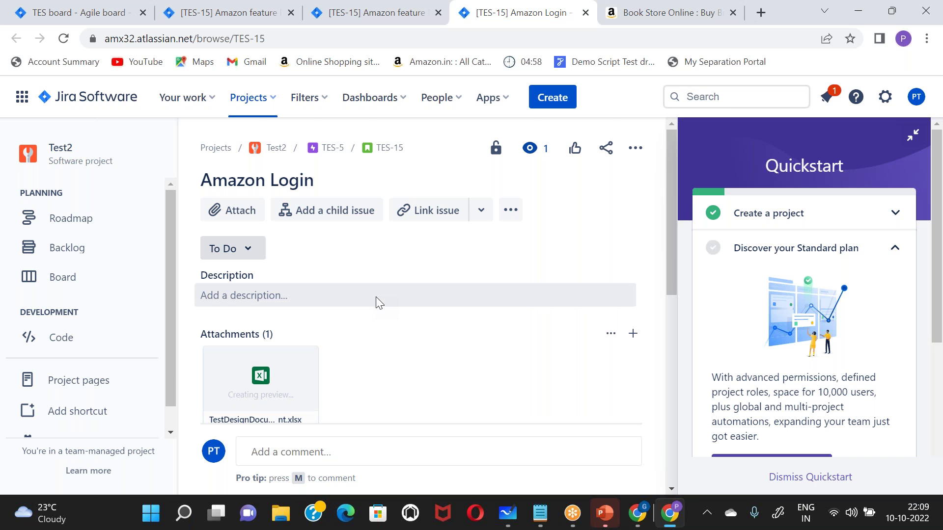
scroll(376, 297, down, 2)
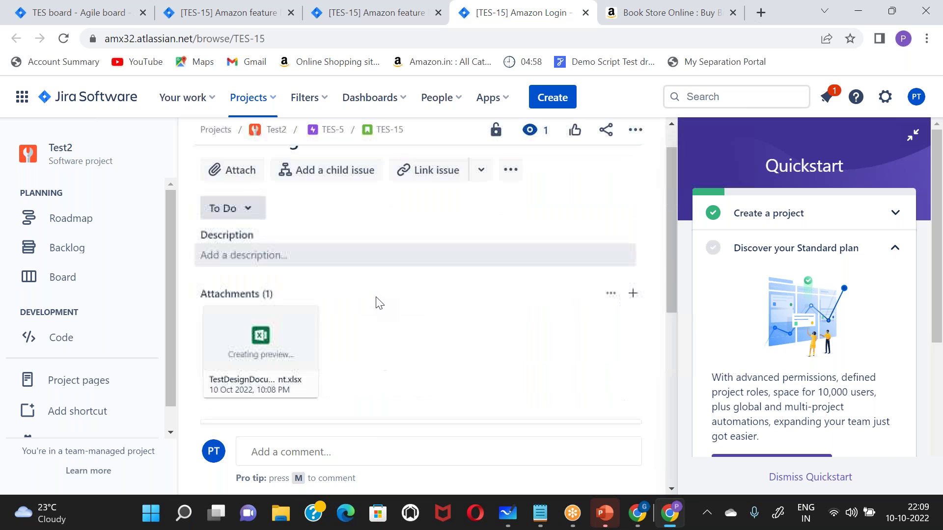
scroll(376, 297, down, 3)
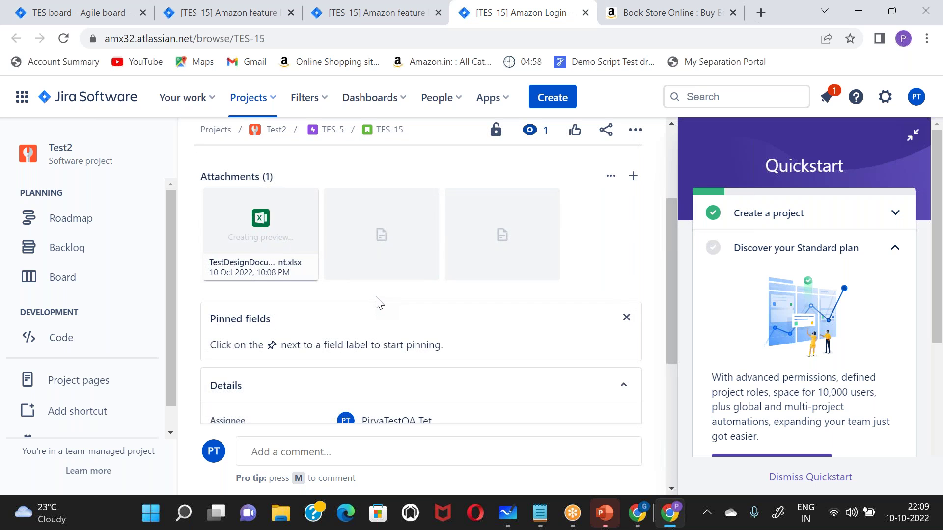
scroll(375, 297, down, 2)
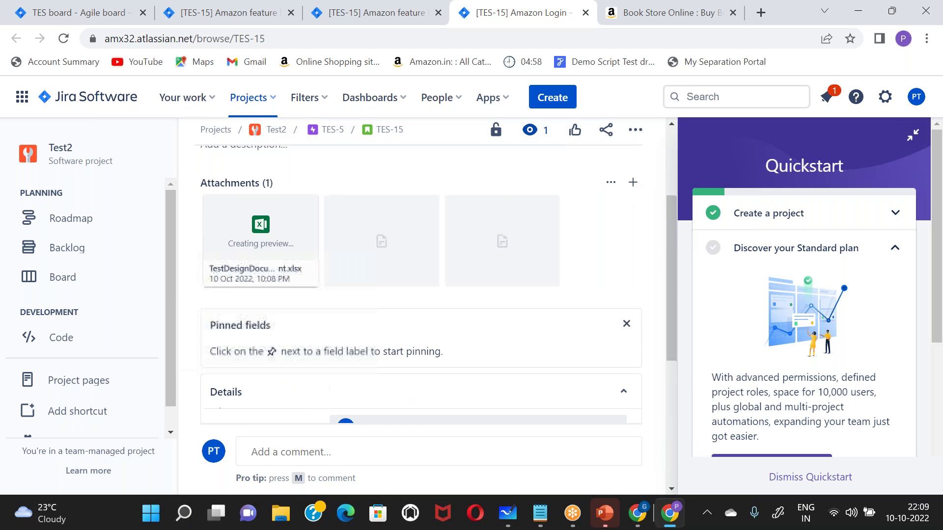
scroll(418, 295, up, 3)
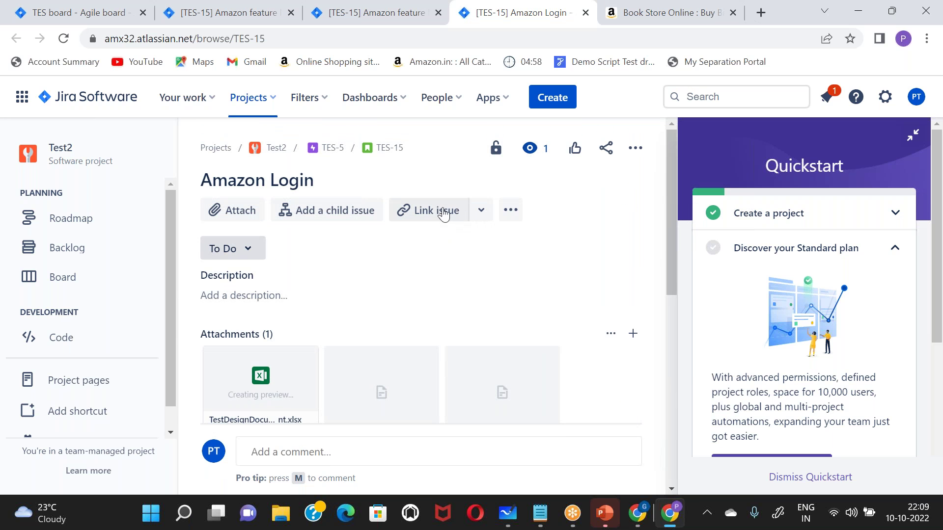
- Cancel a stray Create dialog and link TES-15 as blocked by TES-13 'User is not able to place order'
click(551, 96)
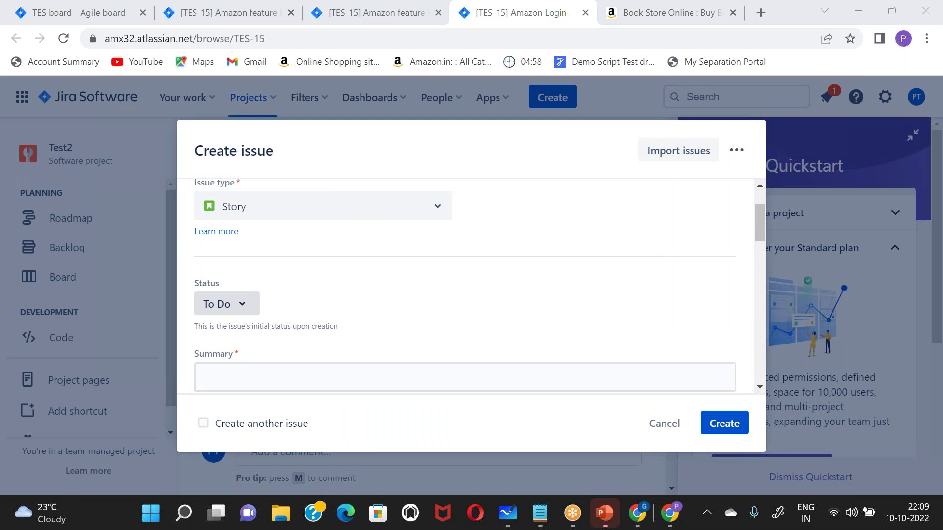
click(667, 423)
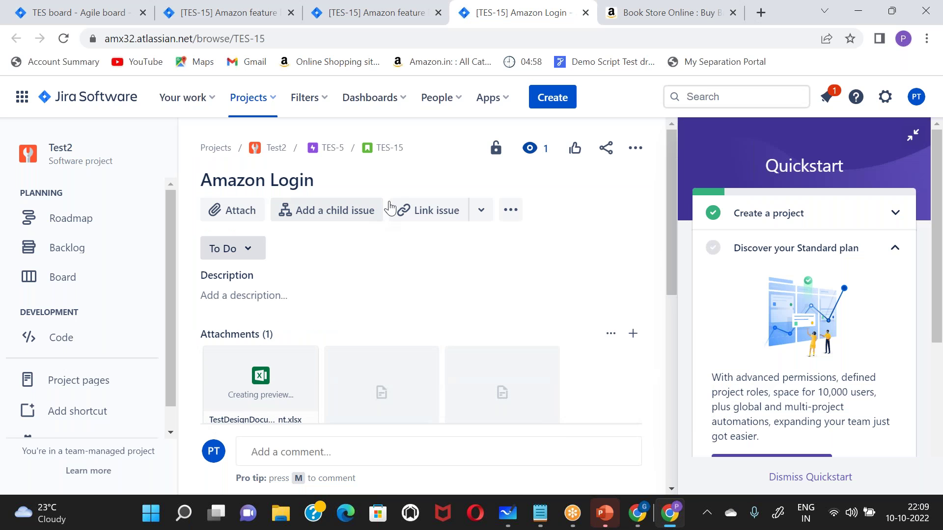
click(432, 212)
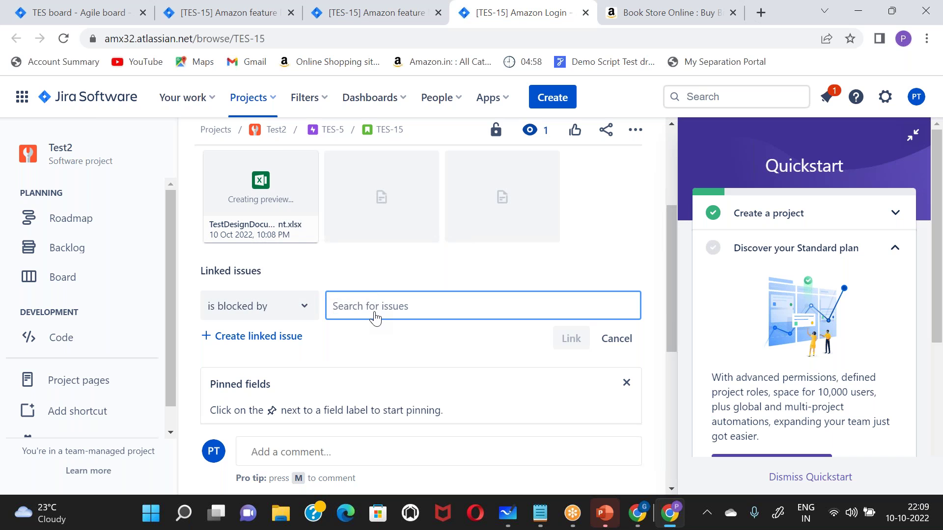
text(user)
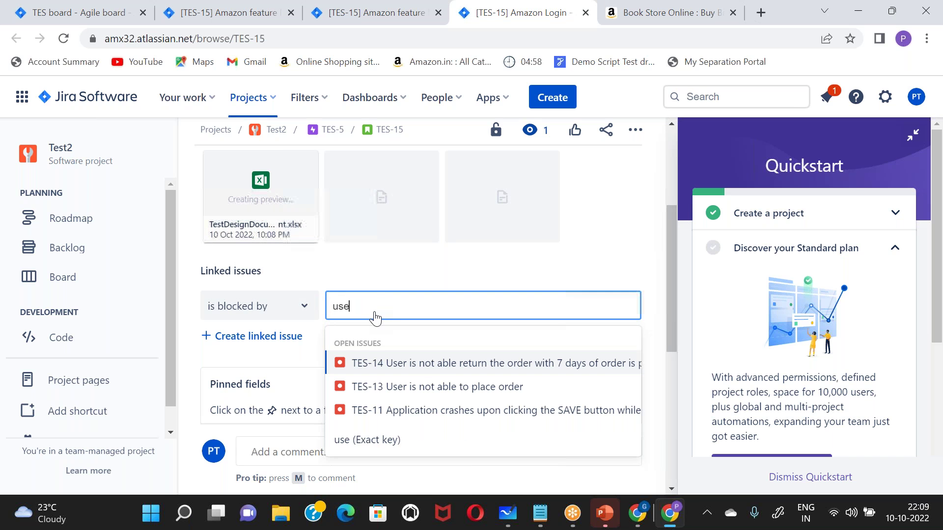
click(457, 388)
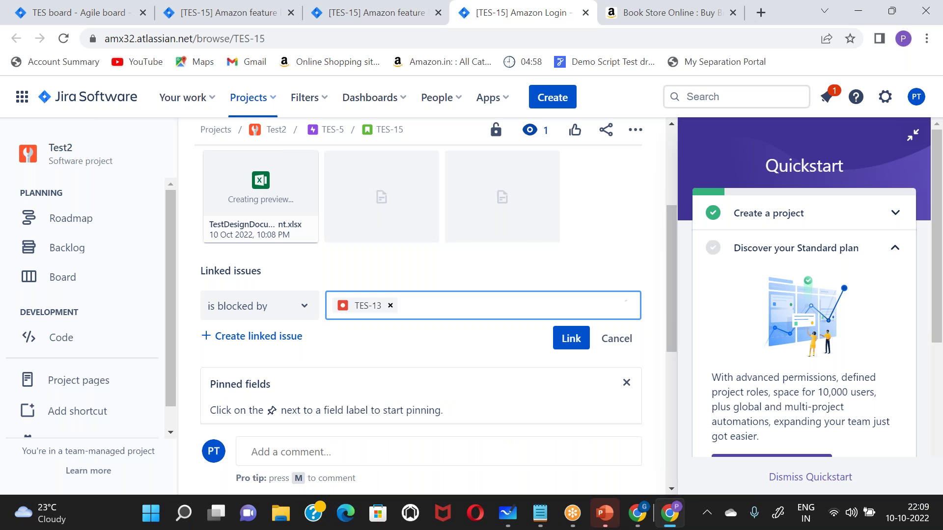
click(571, 338)
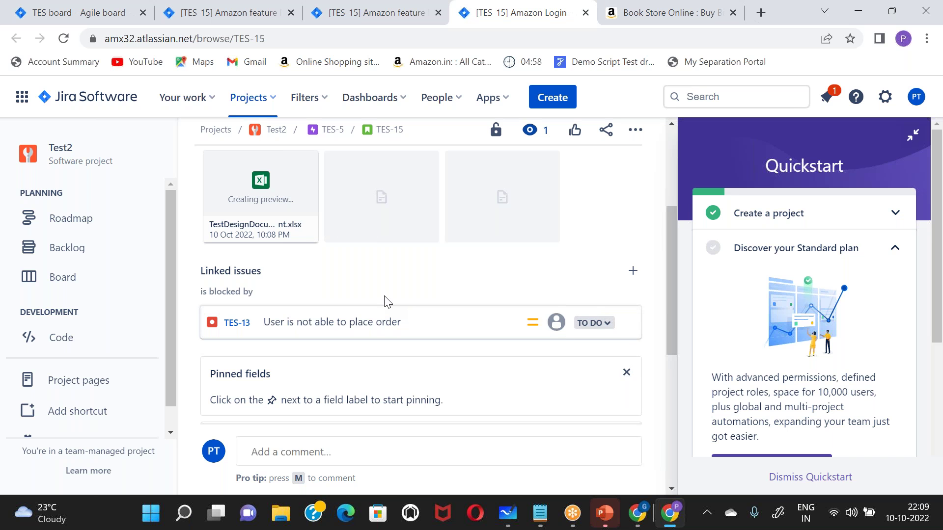
scroll(386, 301, up, 4)
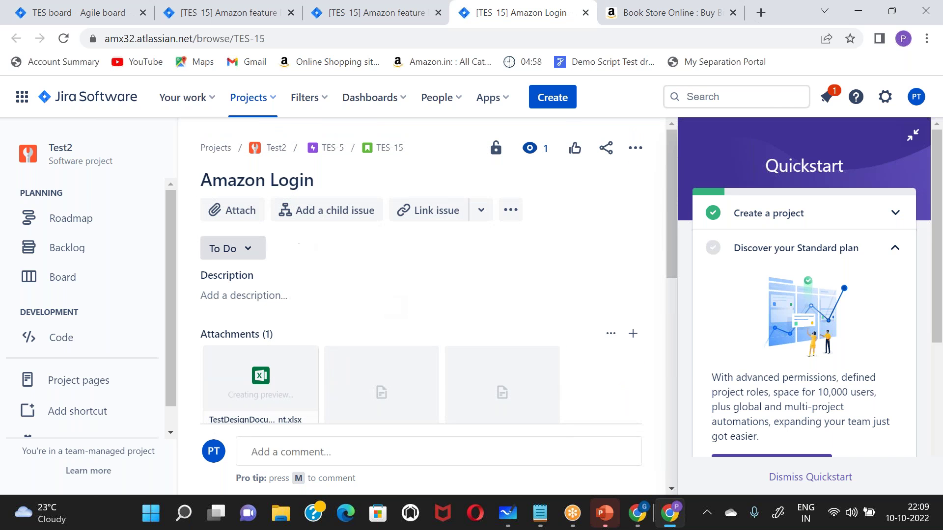
scroll(321, 337, down, 6)
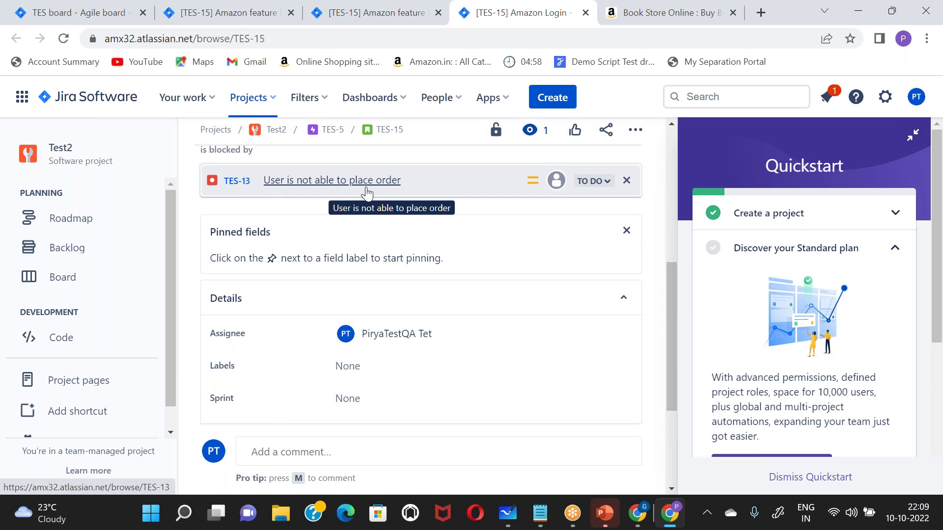
scroll(367, 191, up, 4)
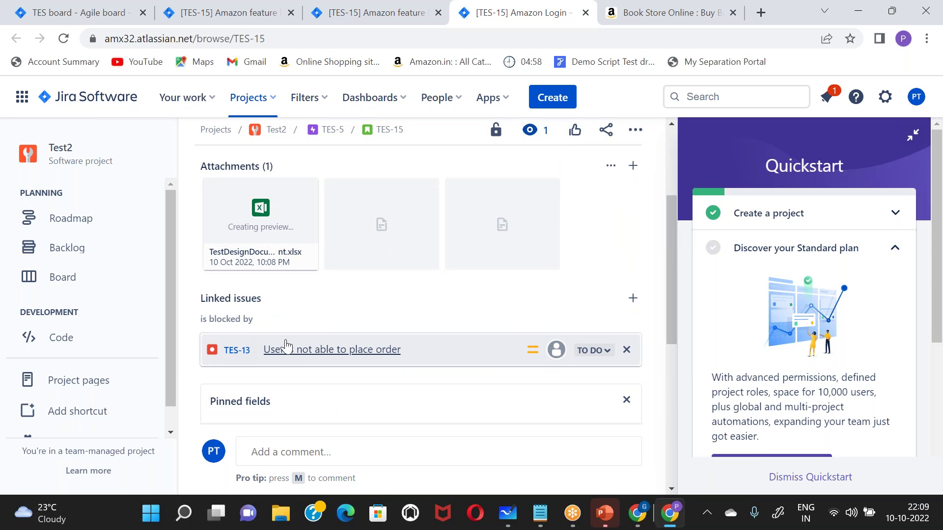
drag(224, 319, 264, 324)
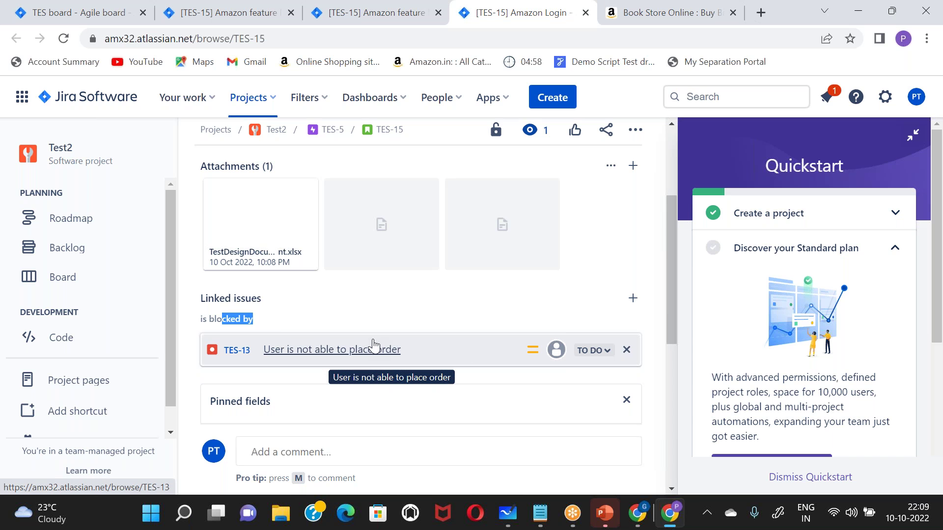
scroll(373, 344, up, 3)
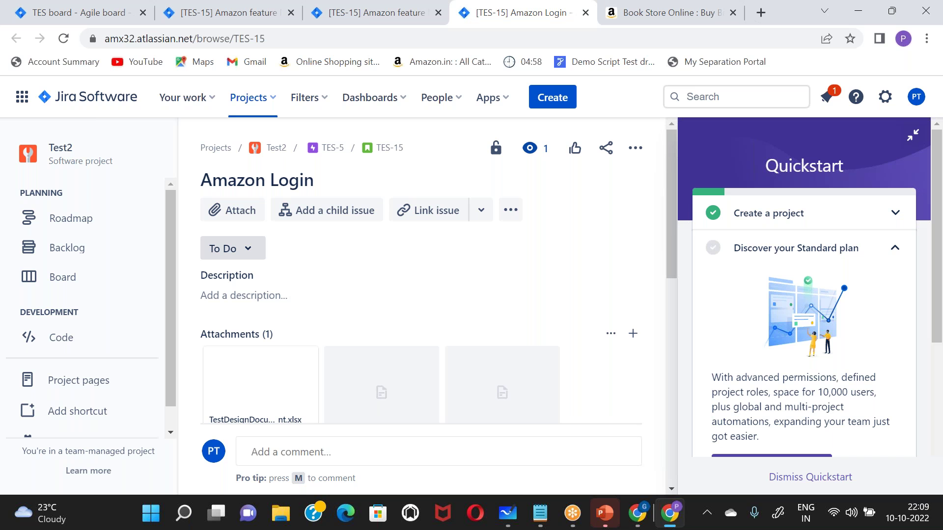
scroll(442, 334, down, 8)
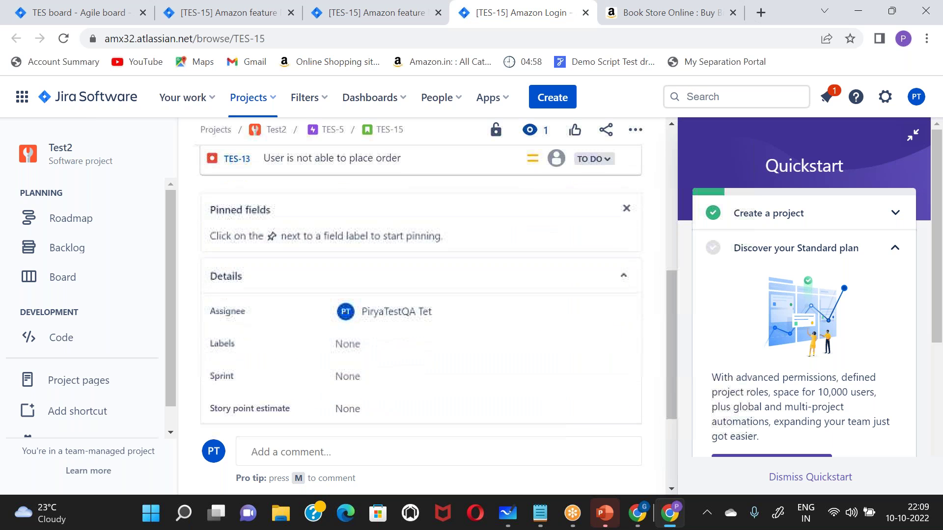
scroll(442, 334, down, 3)
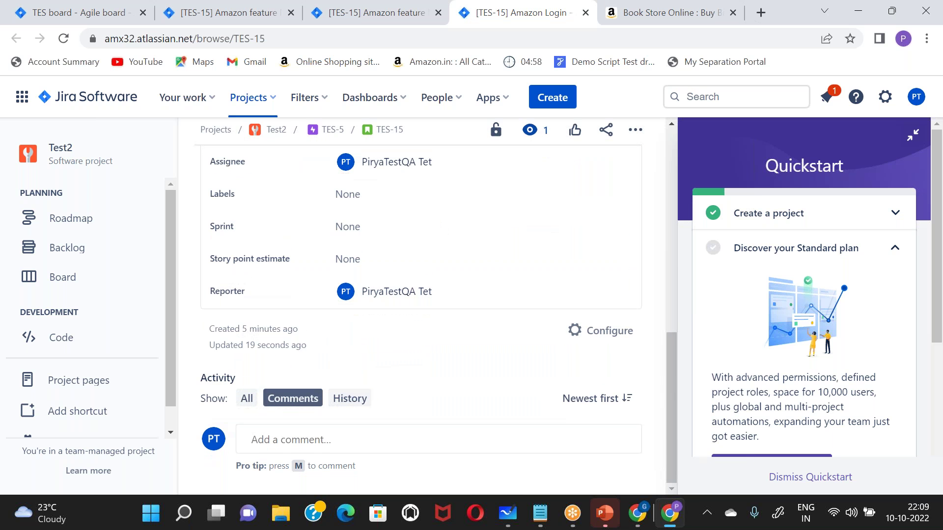
scroll(433, 315, up, 9)
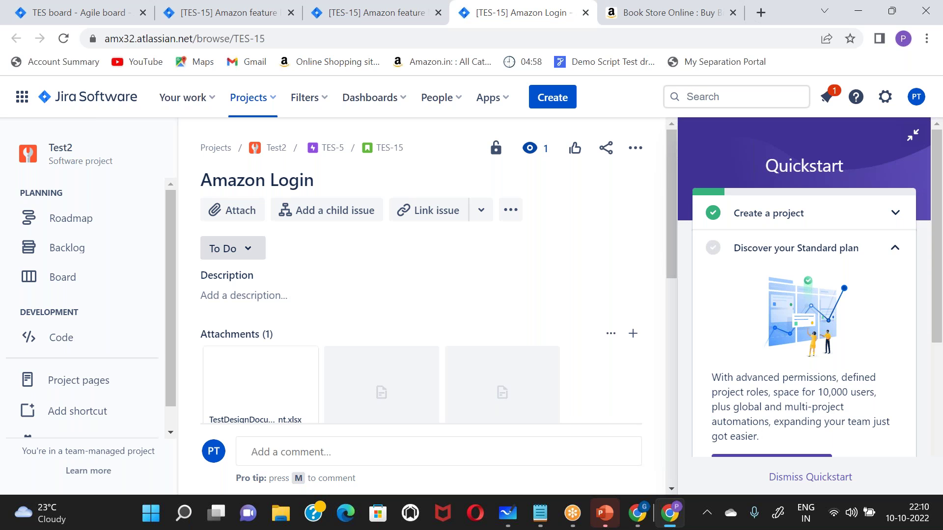
- Go to epic TES-5 'Amazon feature list' and scroll to its Child issues, including Prime and mobiles
click(333, 148)
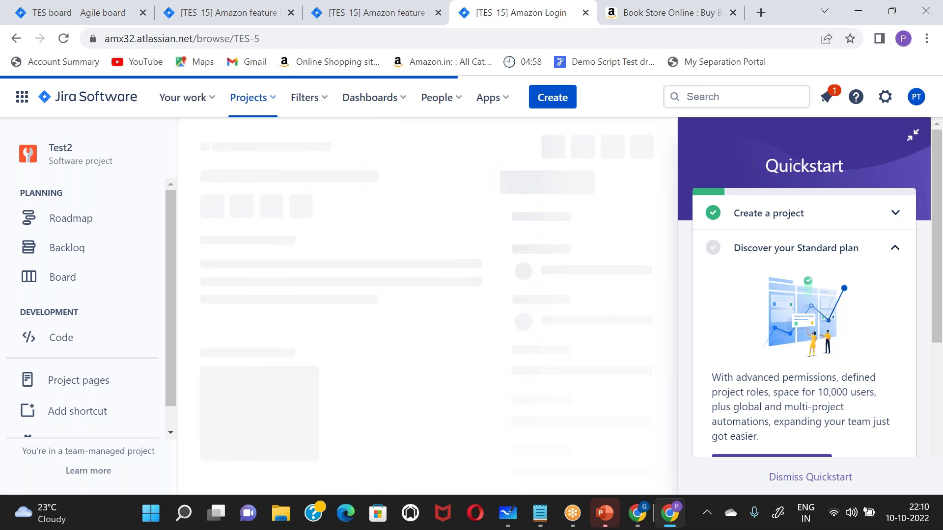
scroll(391, 293, down, 5)
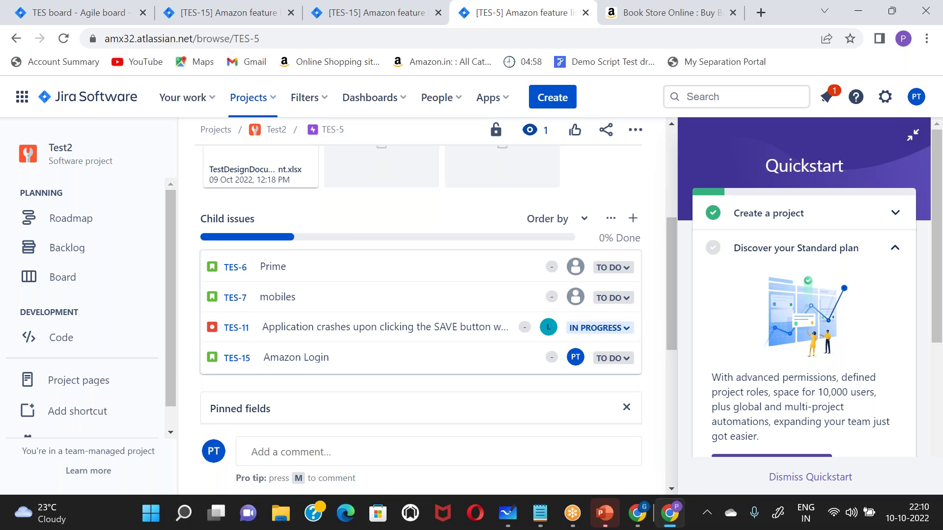
scroll(275, 275, up, 4)
scroll(275, 275, down, 2)
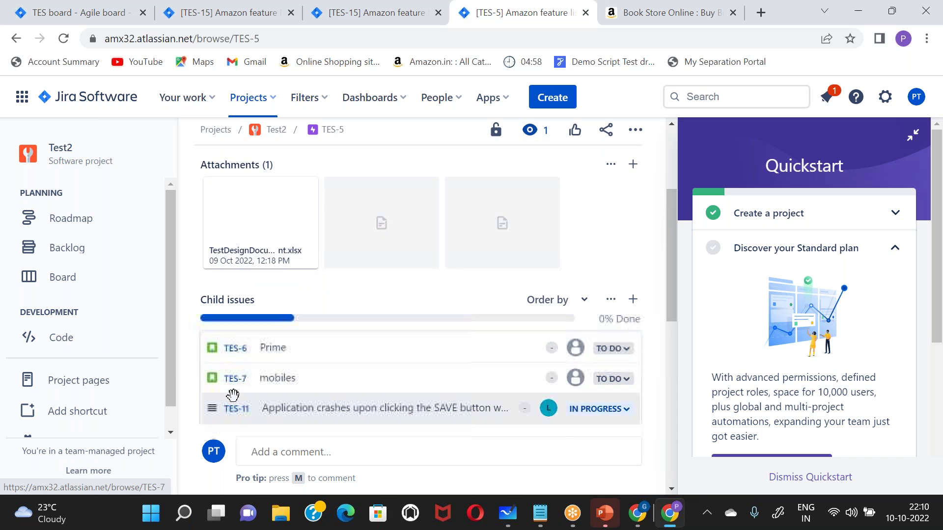
scroll(241, 332, down, 2)
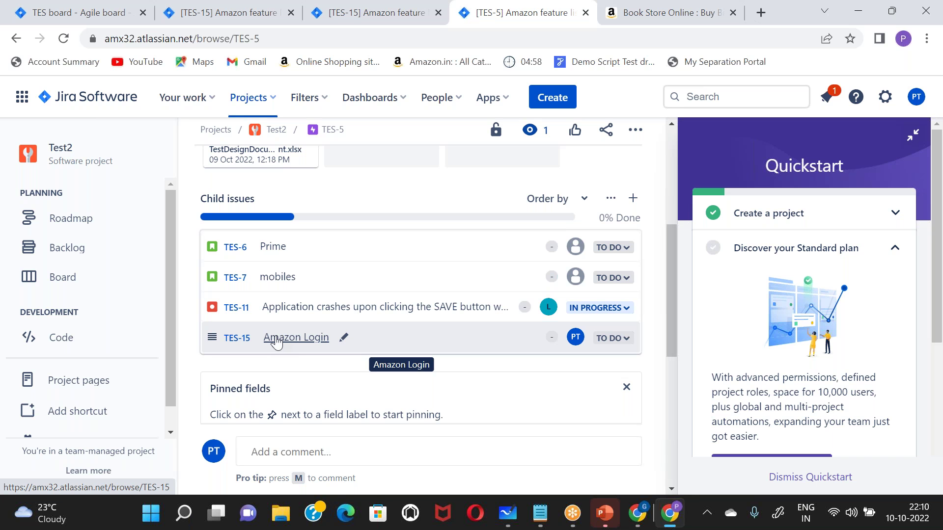
- Open Prime TES-6 from the child list and create child issue TES-16 'Testing'
click(241, 250)
scroll(240, 251, down, 3)
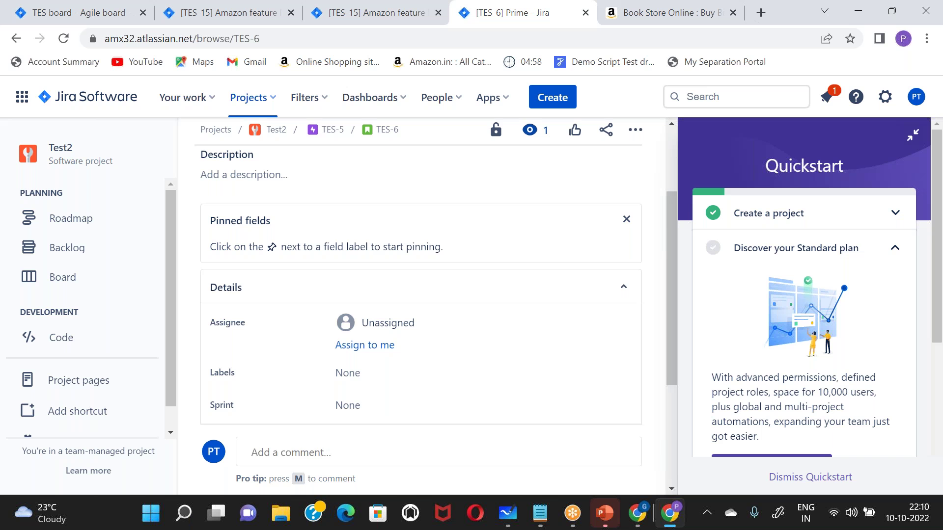
scroll(388, 197, up, 3)
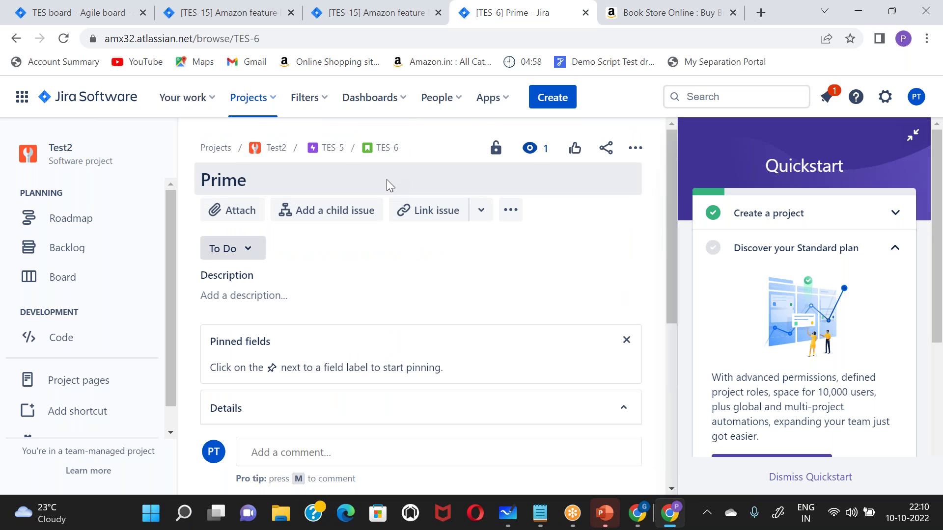
click(355, 210)
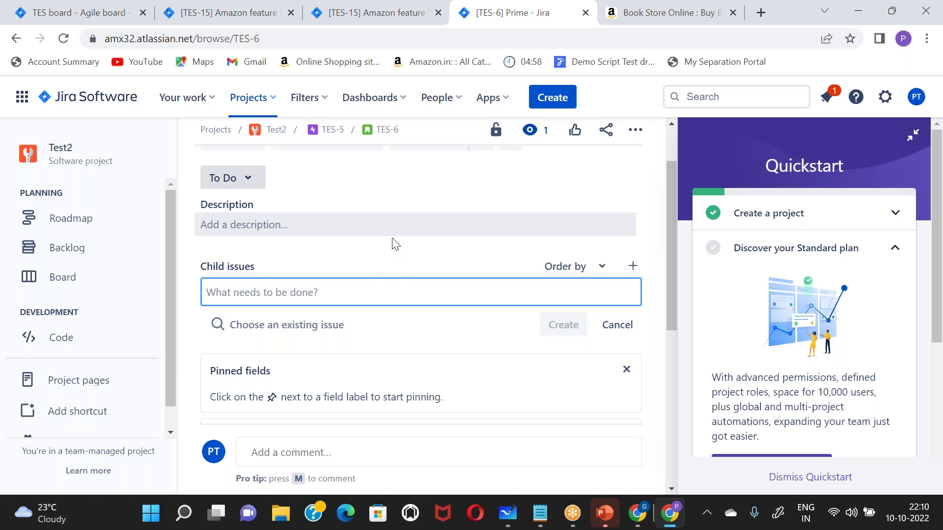
text(Testing)
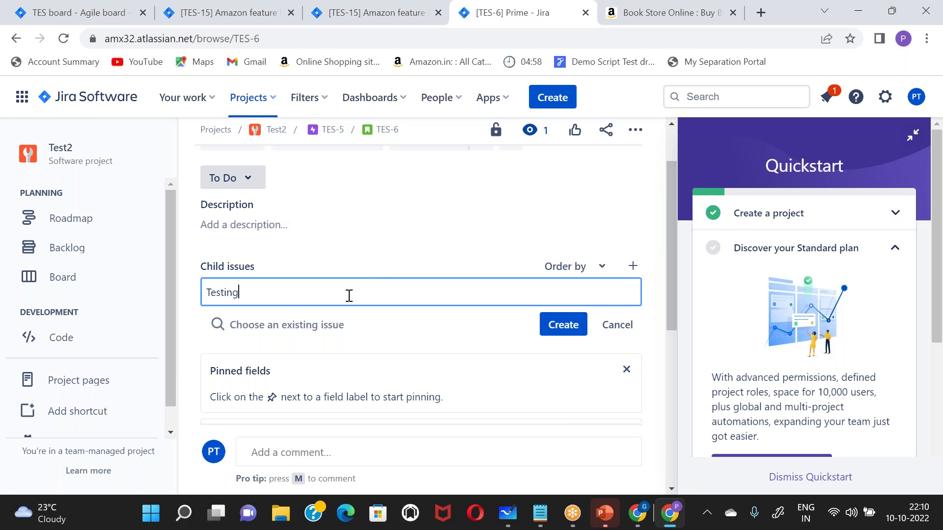
click(563, 325)
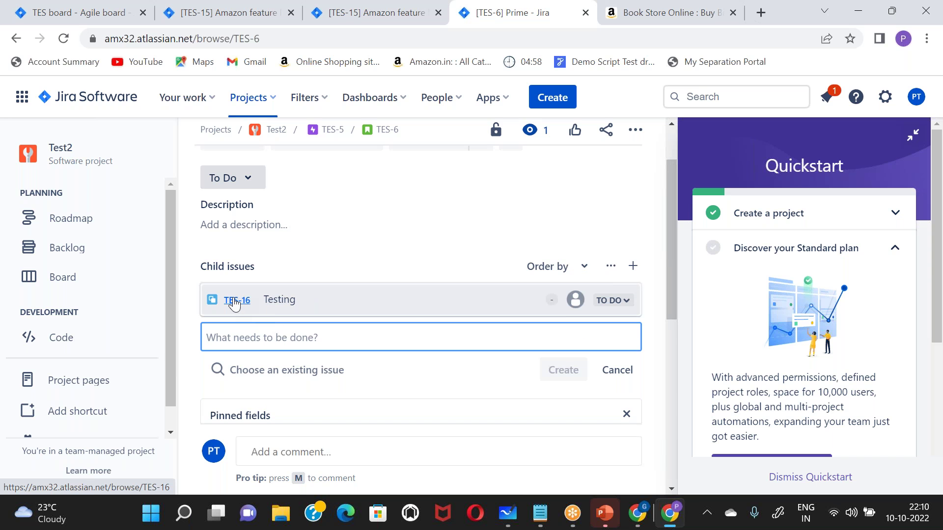
- Open TES-16, then return to the Prime issue and open it in a new tab
click(287, 301)
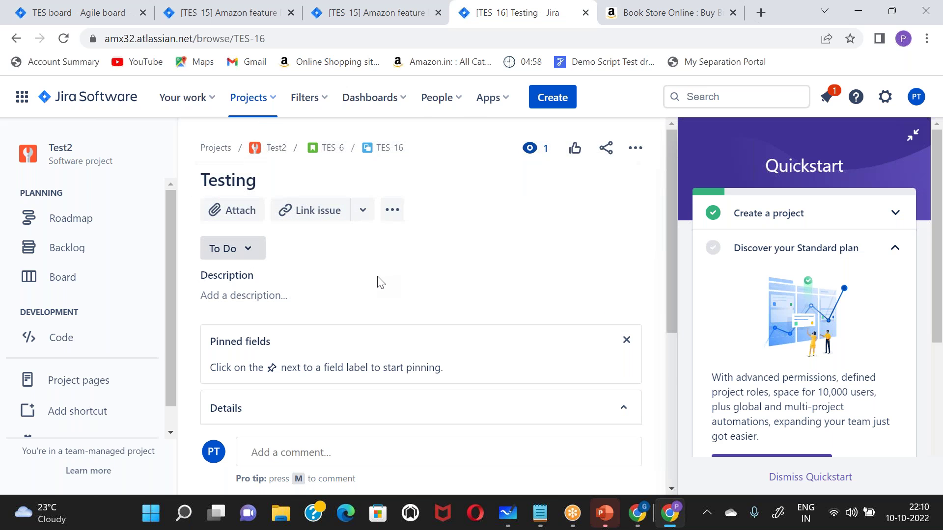
scroll(378, 277, down, 5)
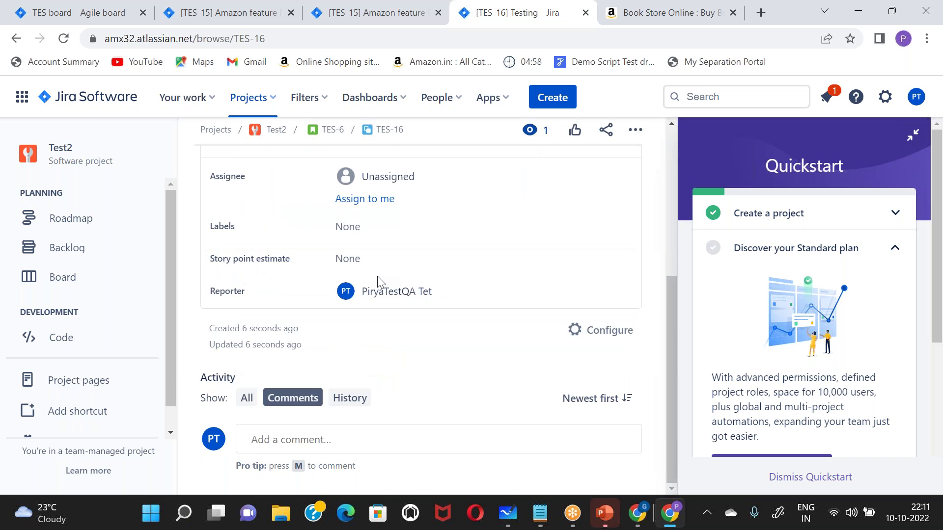
scroll(378, 281, up, 5)
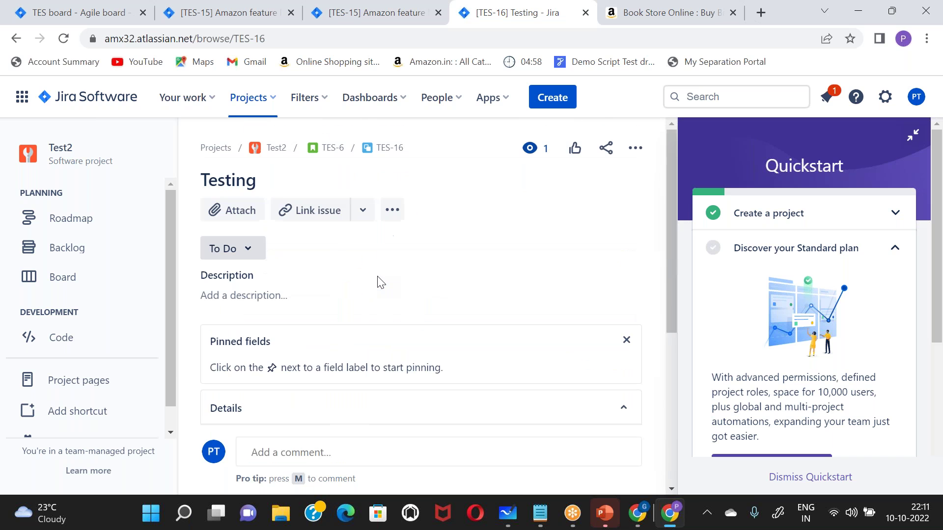
click(333, 148)
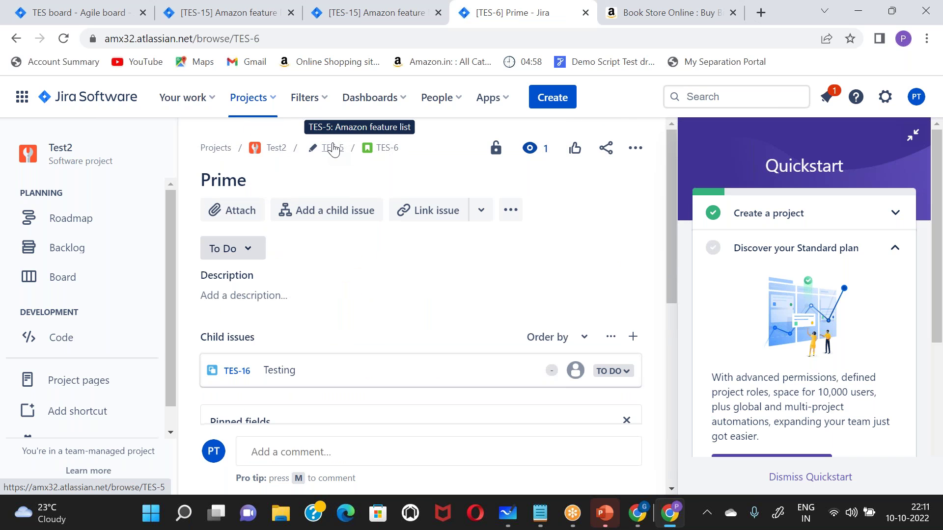
click(383, 147)
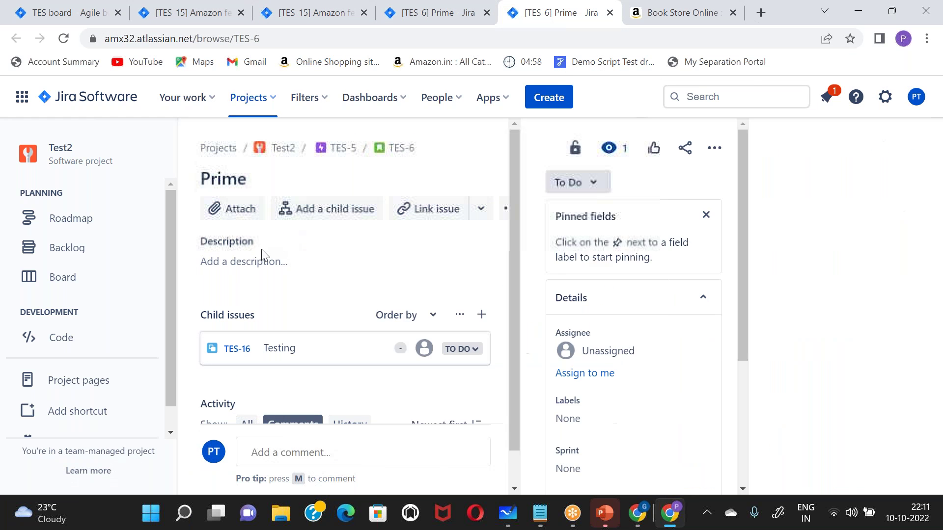
- Open TES-16 again, assign it to yourself, and close the assignee choices unchanged
click(283, 371)
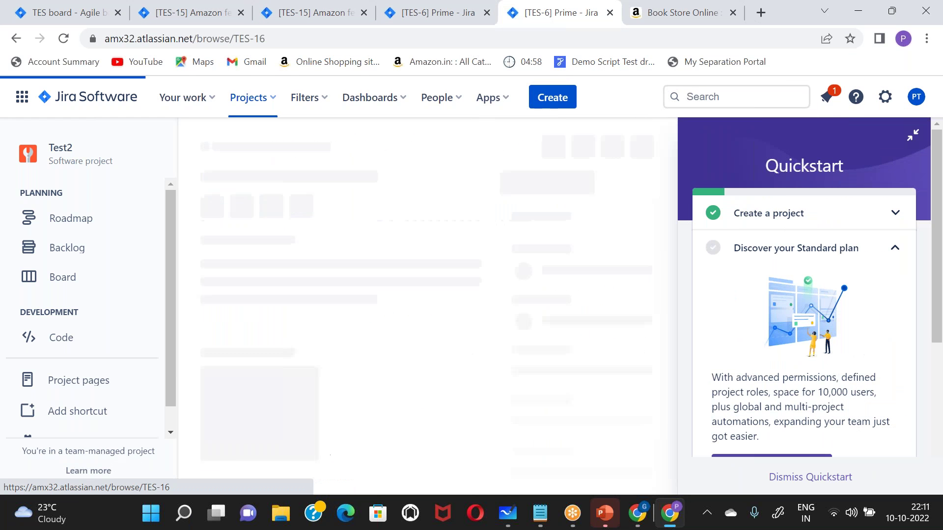
scroll(319, 256, down, 4)
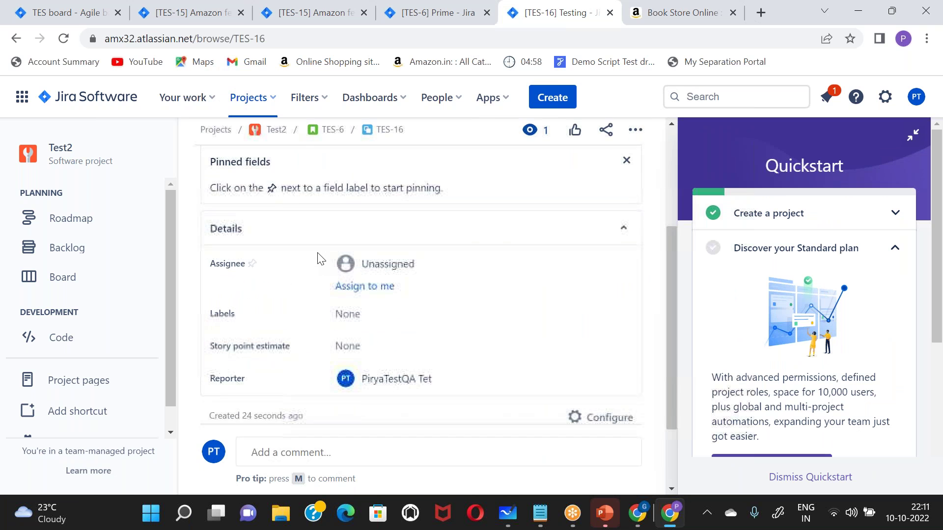
click(355, 285)
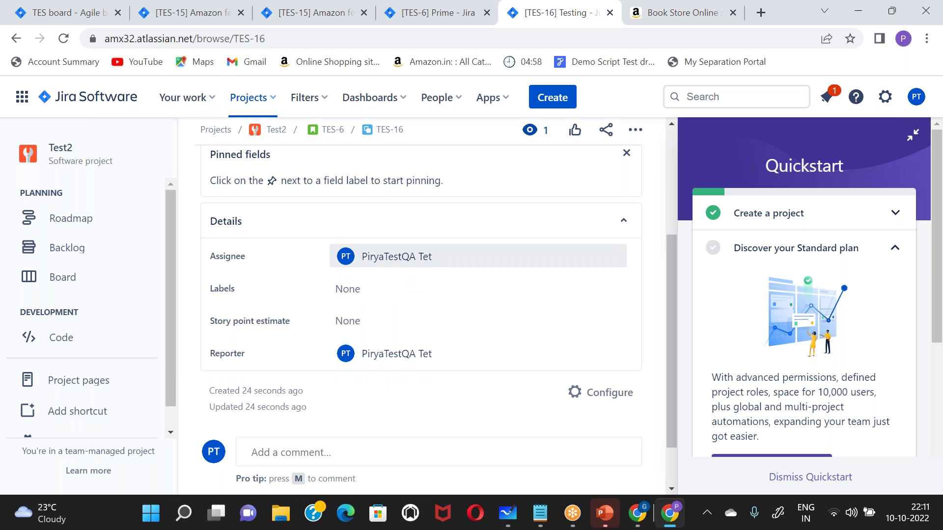
click(397, 257)
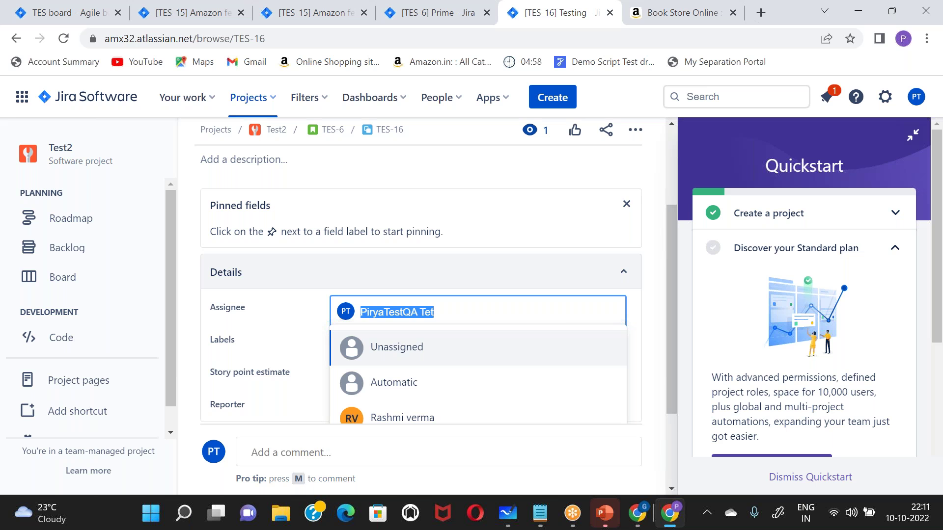
click(475, 179)
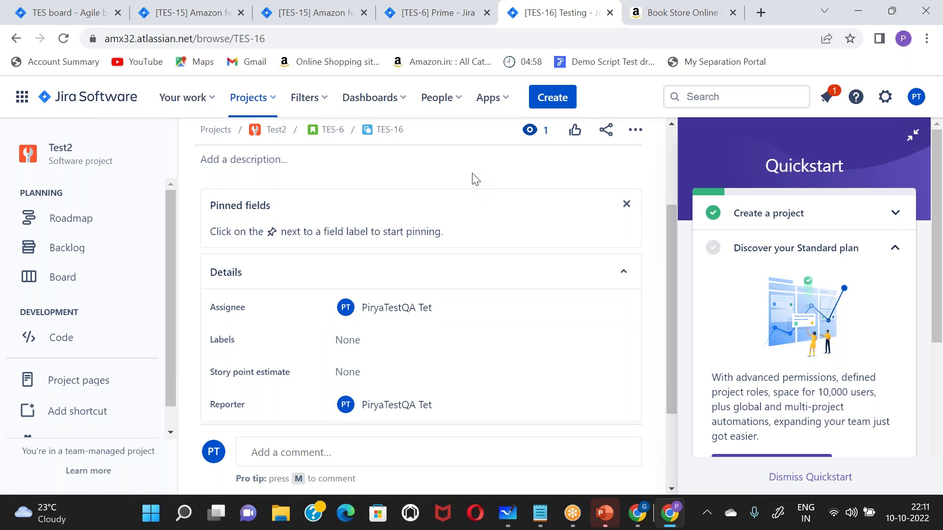
- Use Your work's Boards list to open the TES board and look over Sprint 1
click(187, 94)
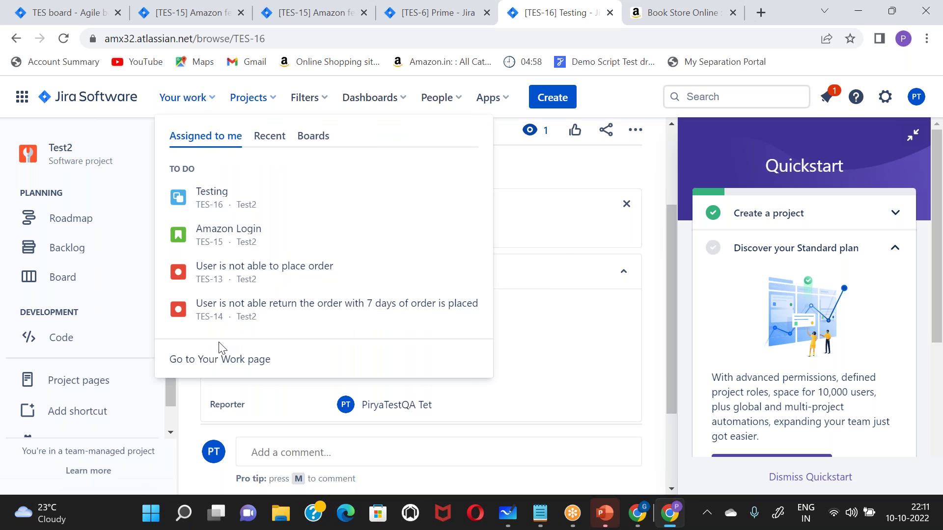
click(269, 142)
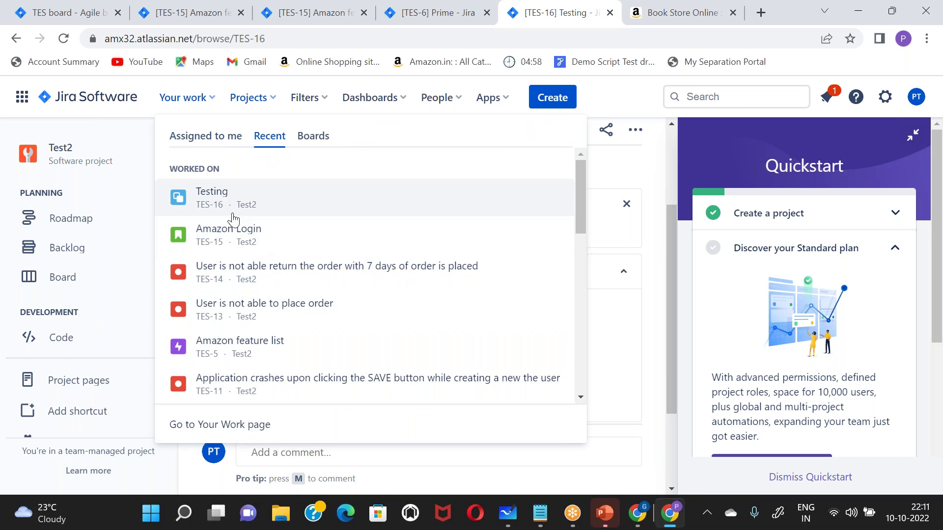
click(315, 142)
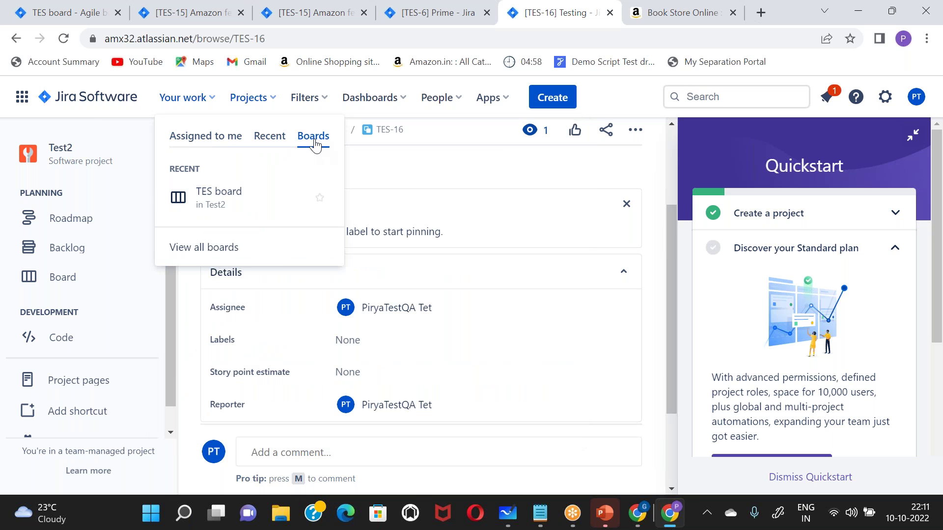
click(217, 199)
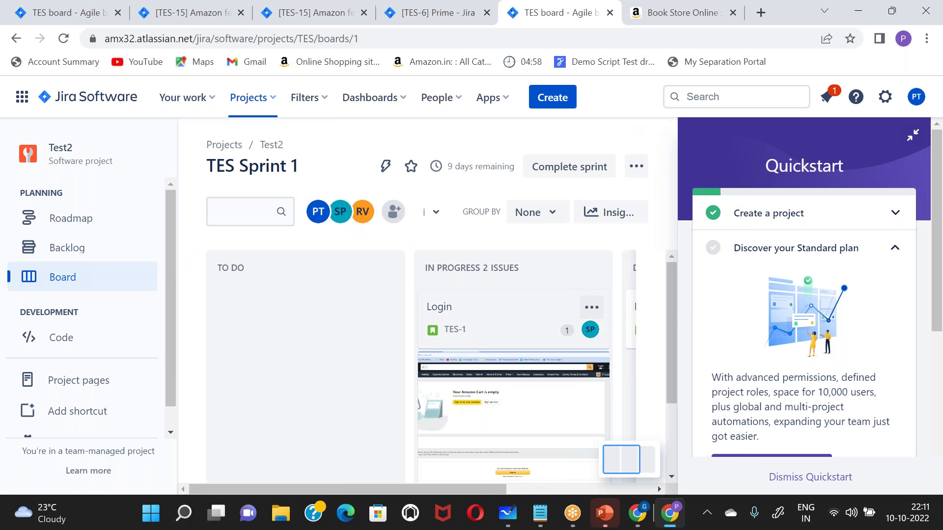
scroll(493, 325, right, 4)
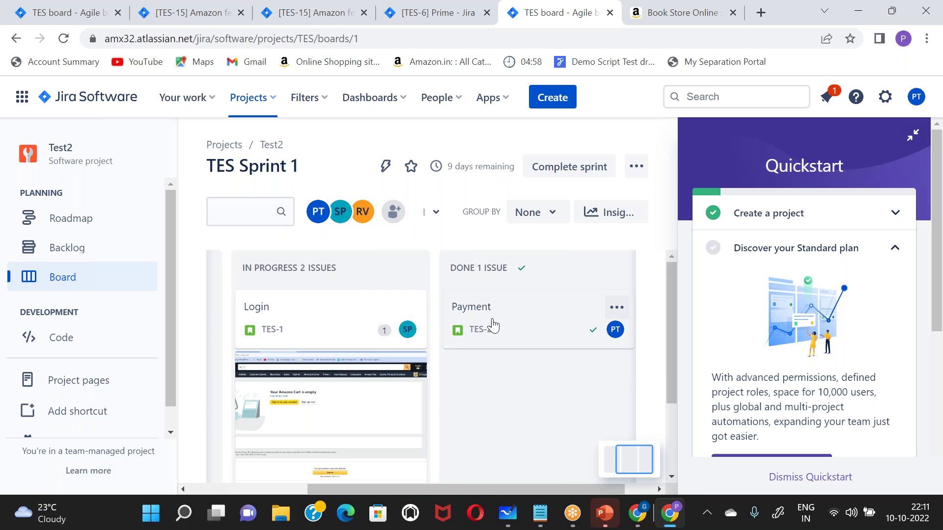
scroll(222, 300, left, 4)
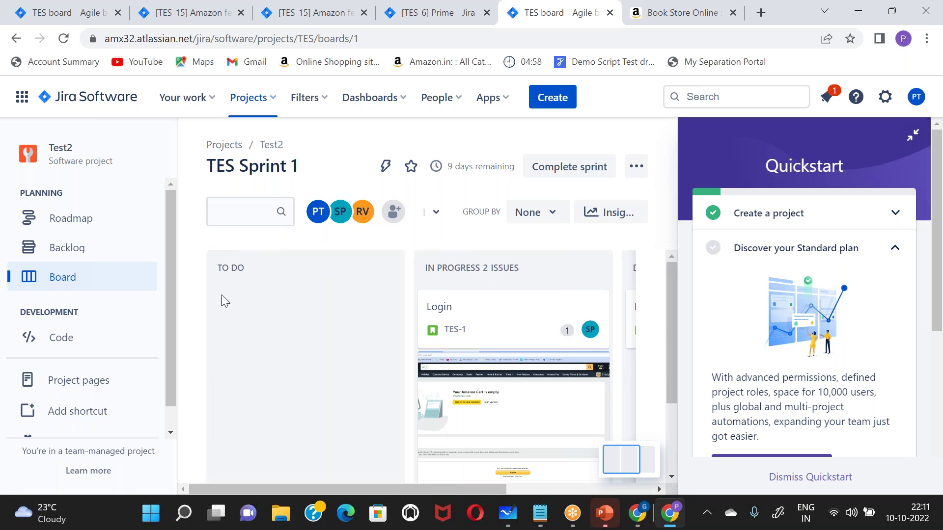
scroll(261, 402, down, 3)
scroll(260, 401, up, 3)
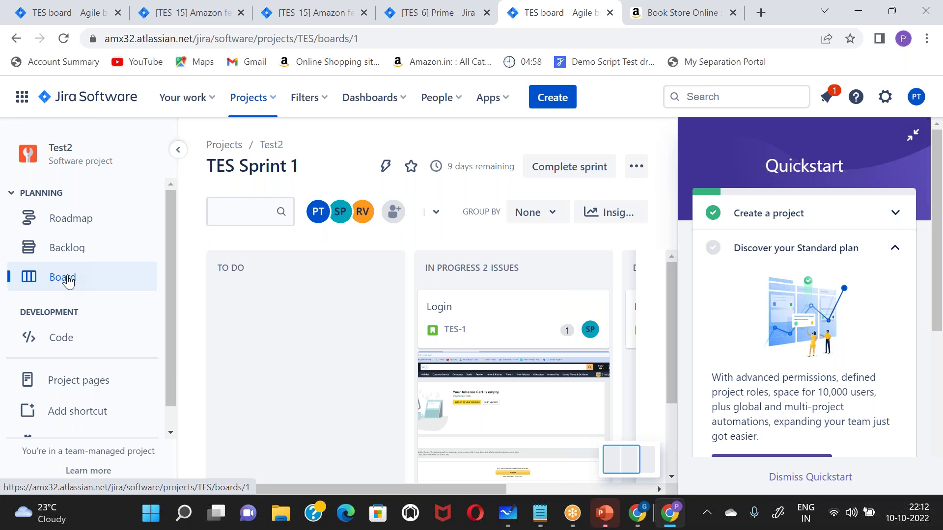
- Cancel a new Create issue dialog and close the Quickstart guide panel
click(552, 109)
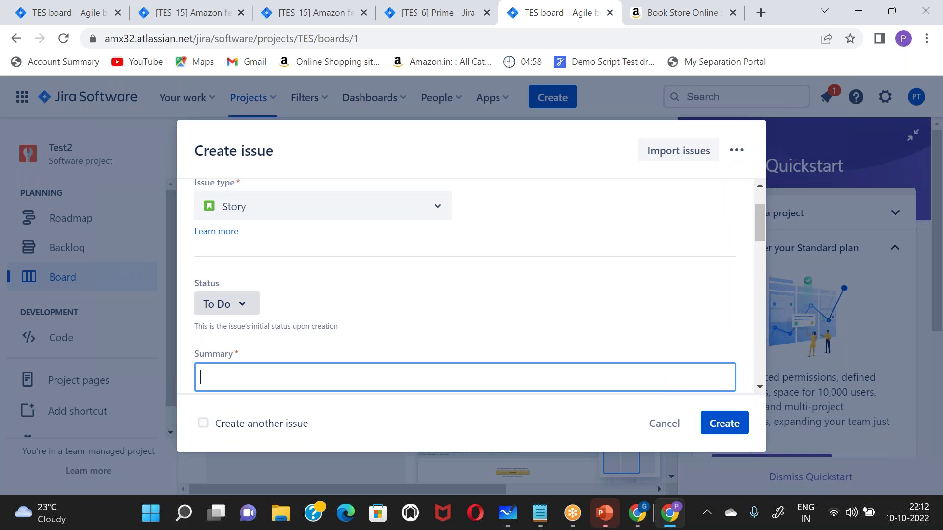
click(667, 425)
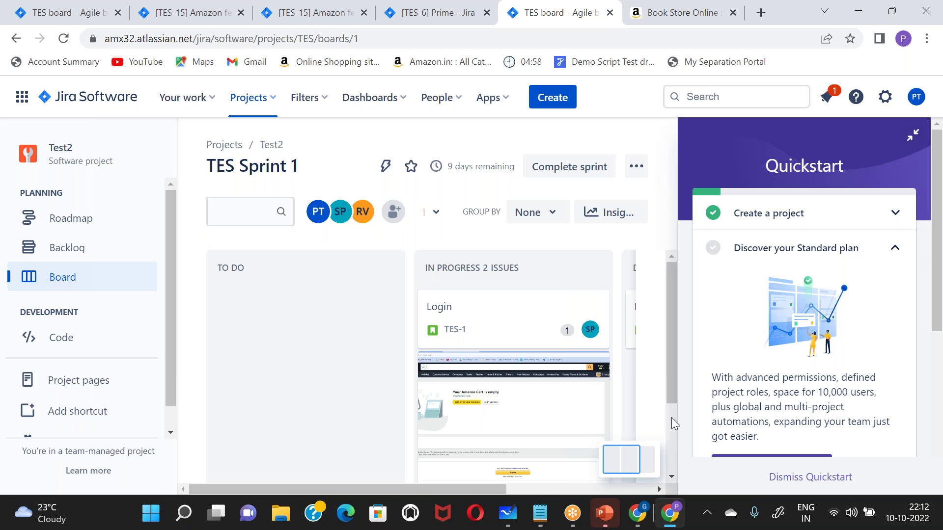
scroll(671, 417, down, 2)
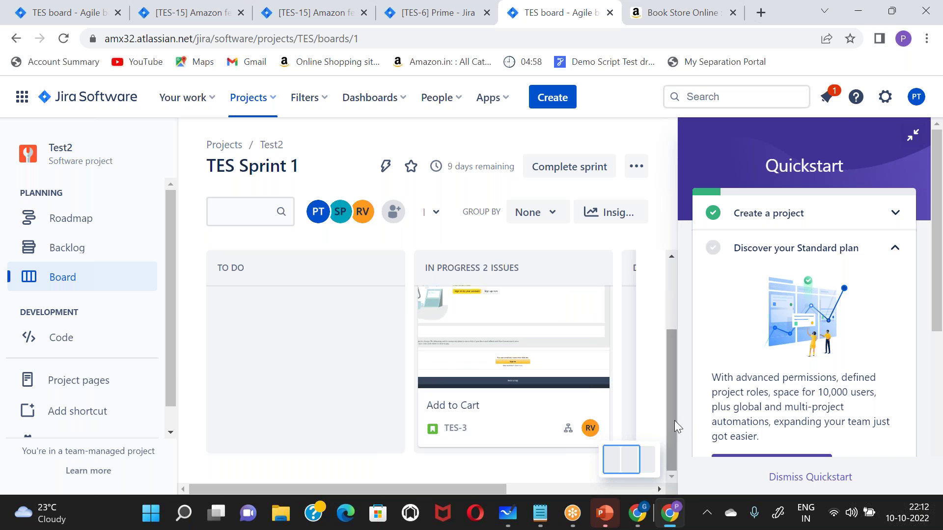
click(807, 478)
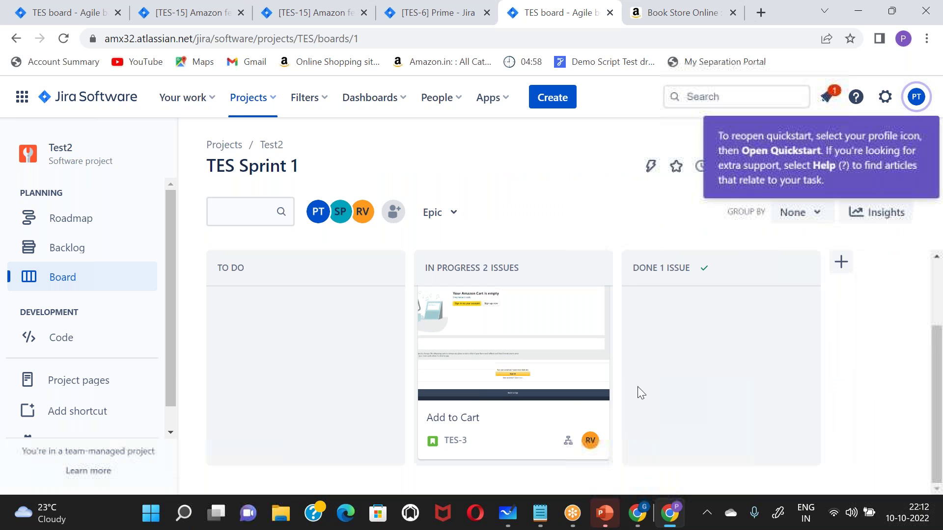
scroll(629, 390, up, 2)
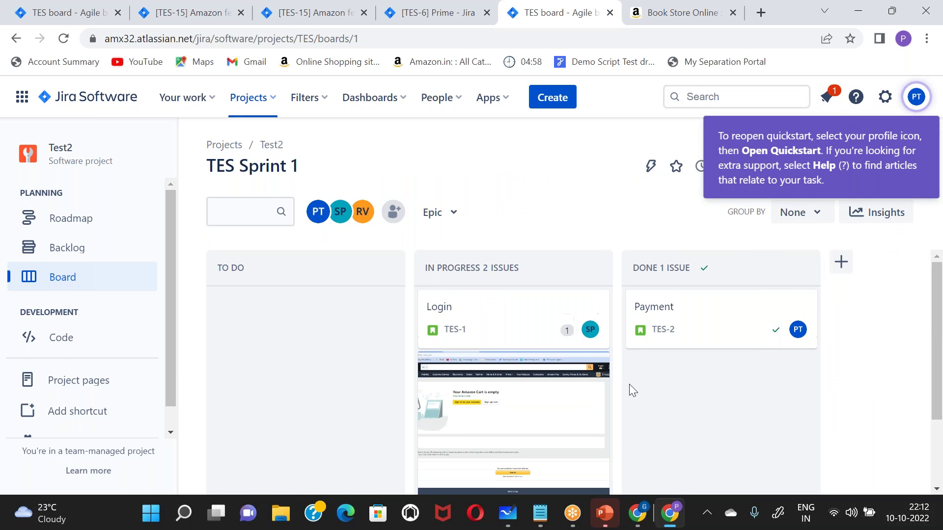
scroll(629, 391, down, 2)
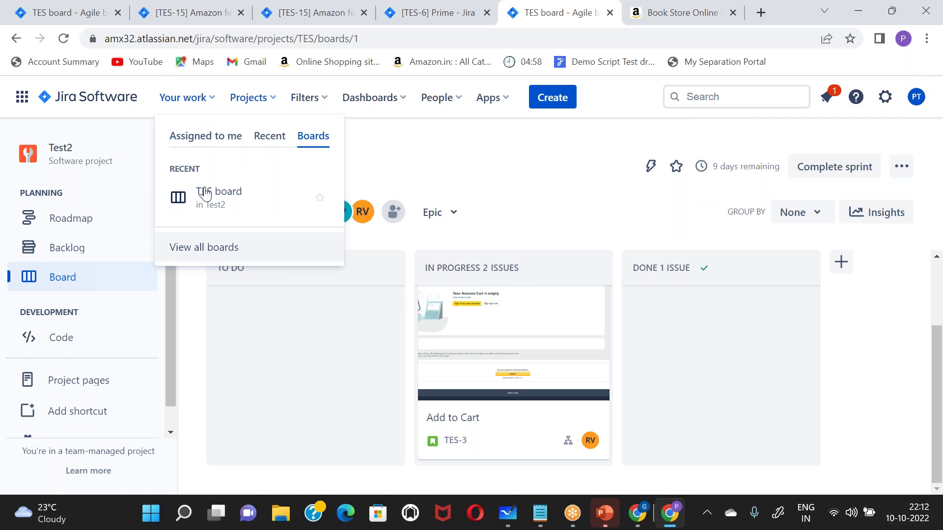
- Open the Assigned to me list in Your work, close it, and reopen it
click(199, 139)
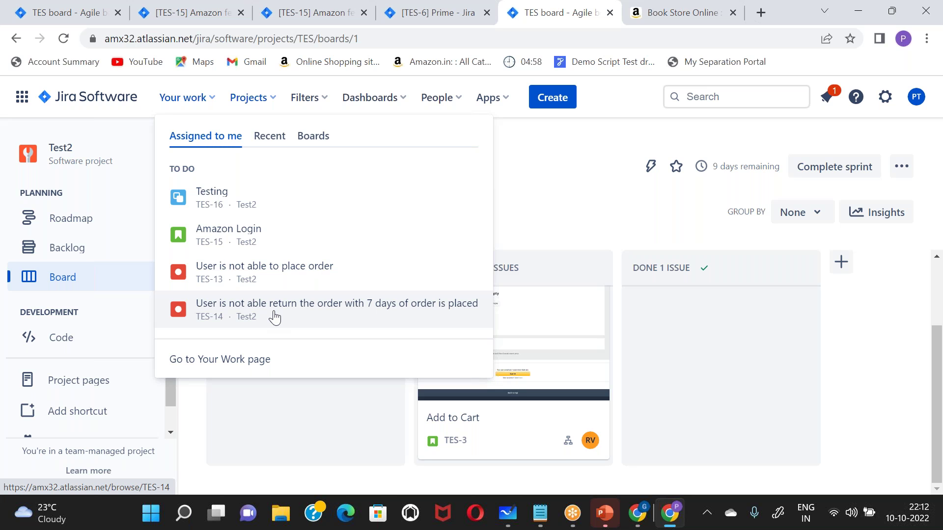
click(641, 27)
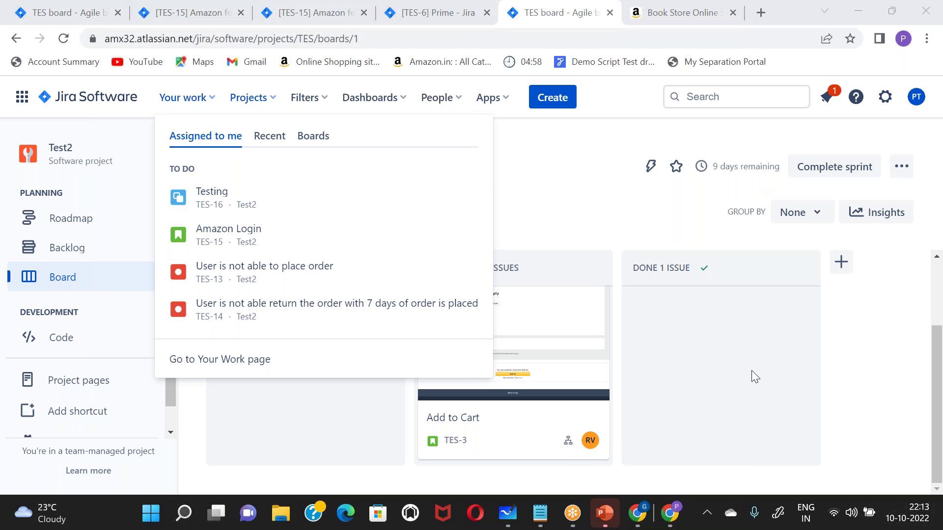
click(534, 174)
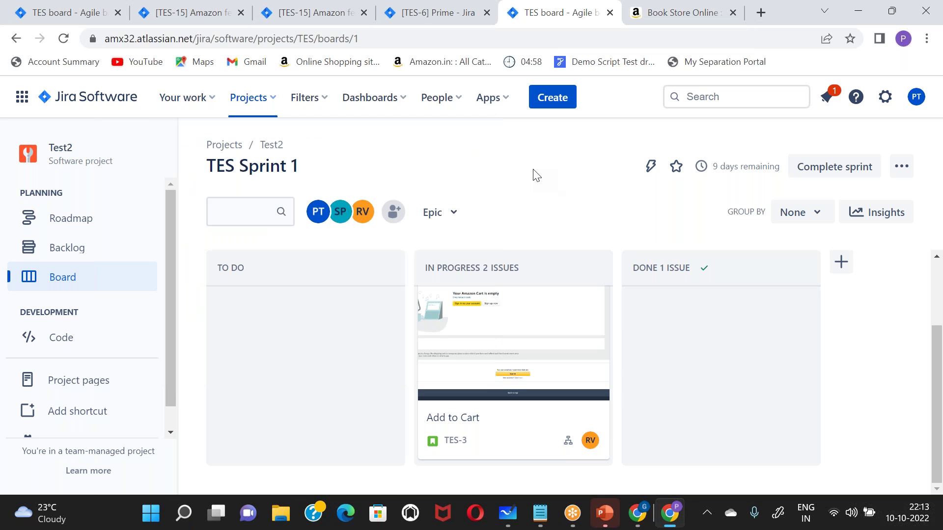
click(197, 99)
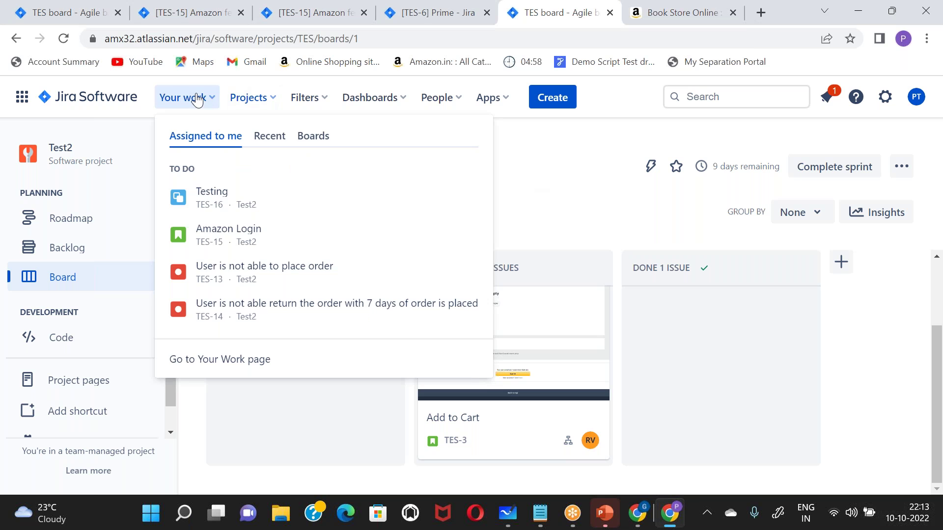
- Open issue TES-13 'User is not able to place order' and scroll to its linked issues and activity
click(246, 267)
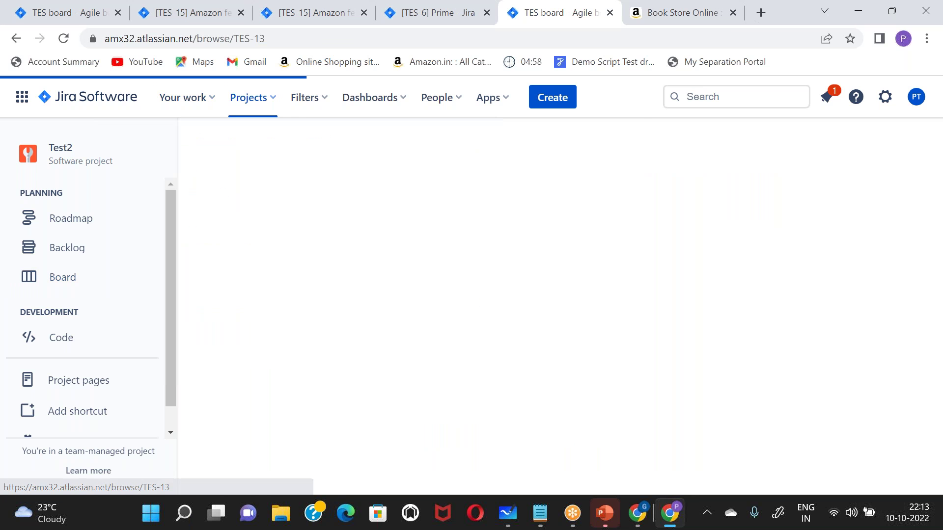
scroll(403, 295, down, 1)
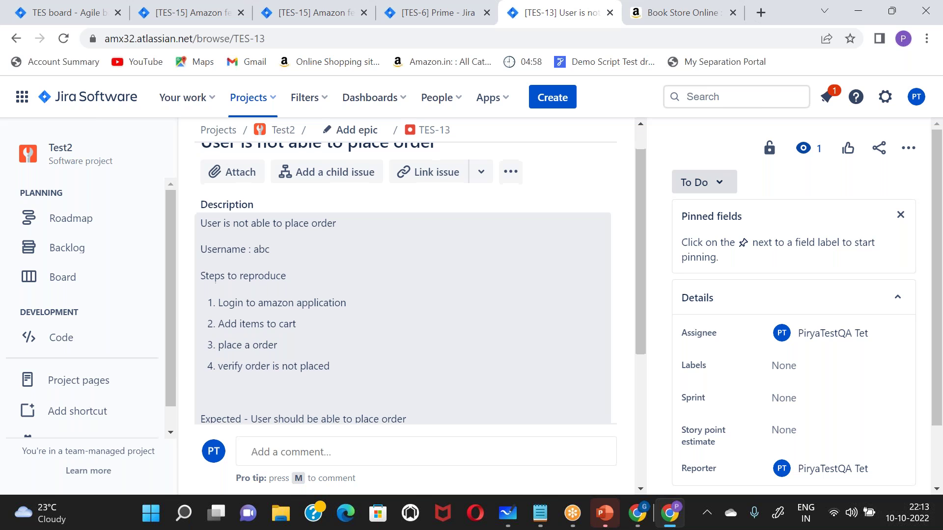
scroll(406, 282, down, 5)
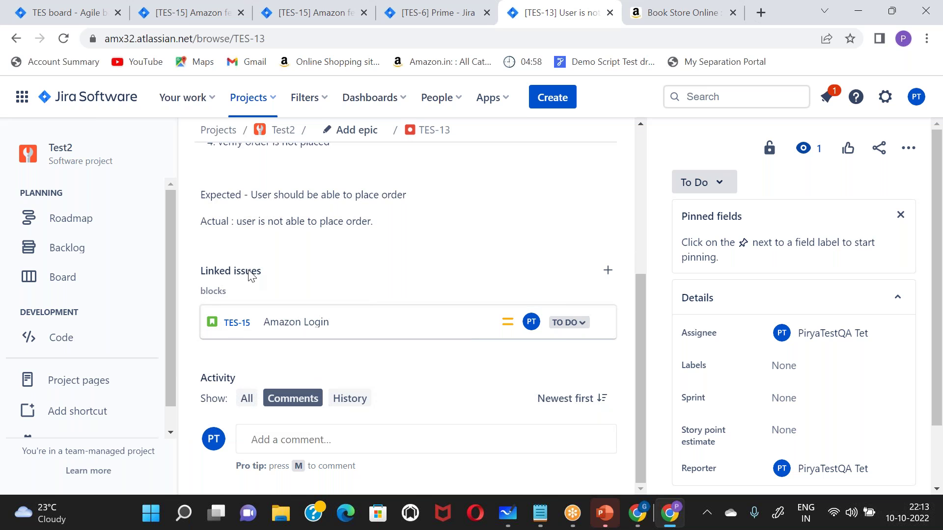
click(293, 441)
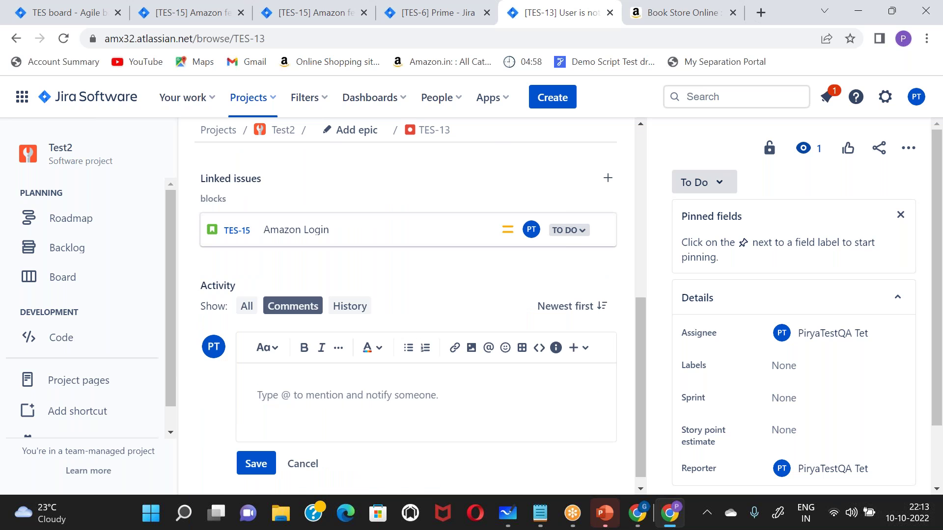
text(@p)
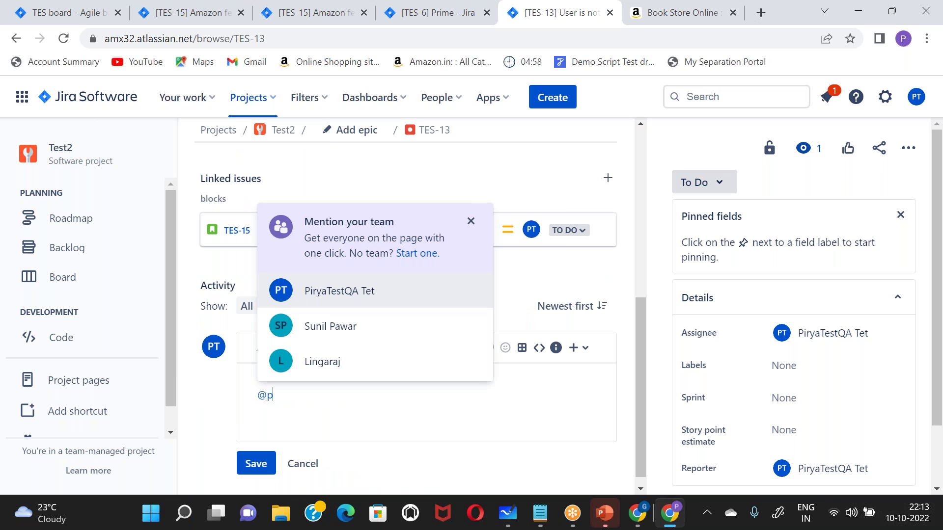
text(i)
key(Return)
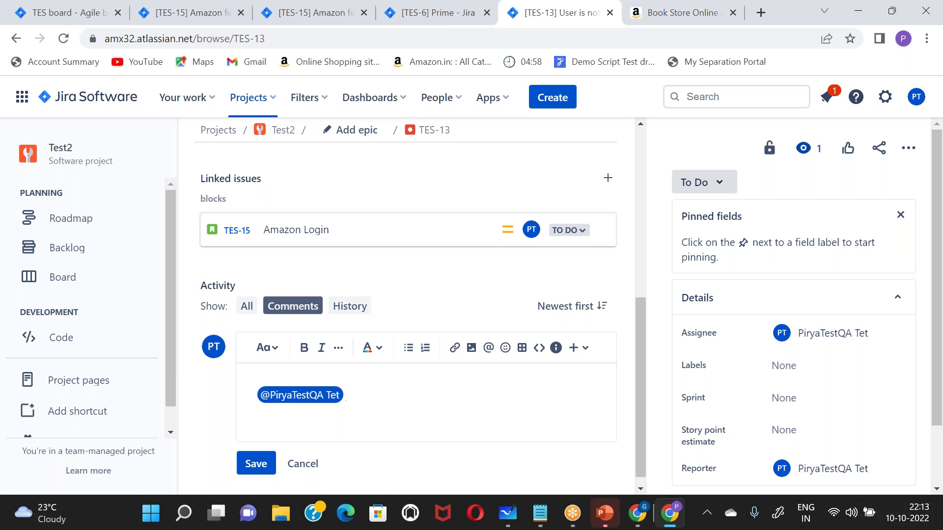
text(Please share more details)
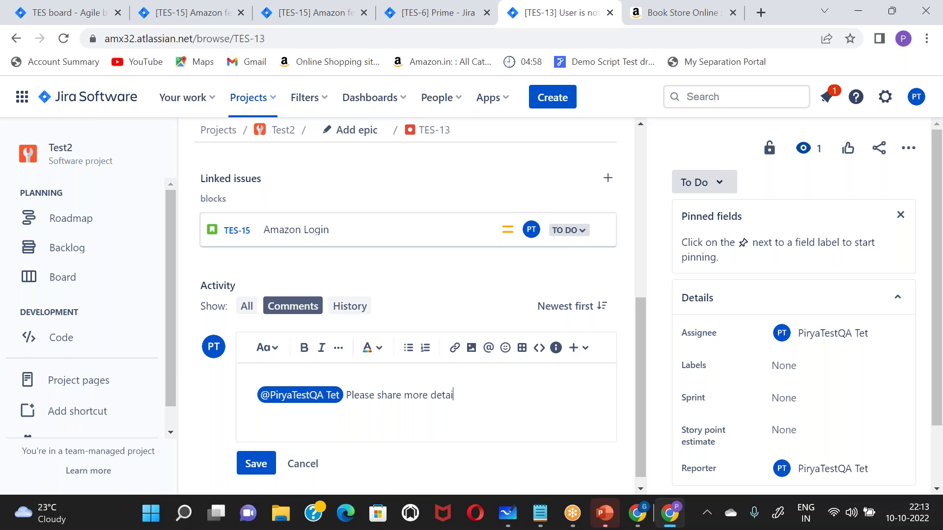
click(263, 464)
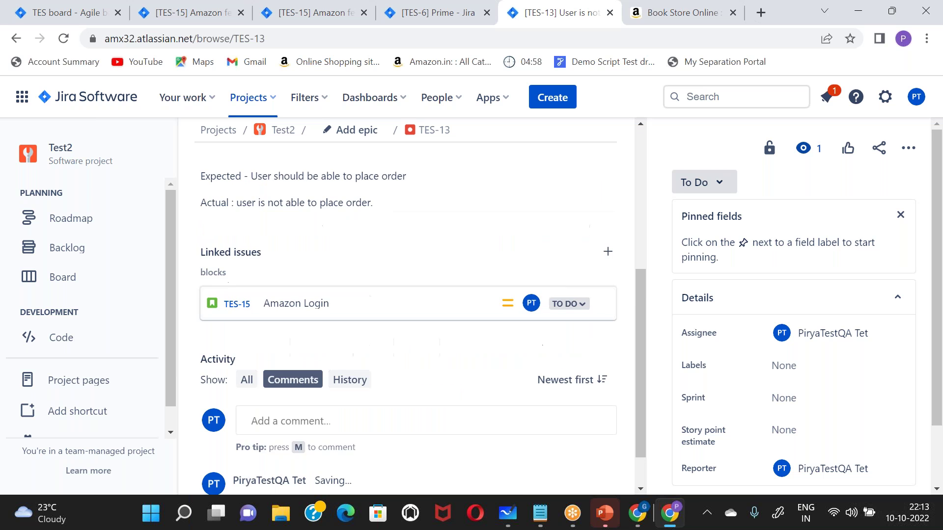
scroll(254, 439, down, 2)
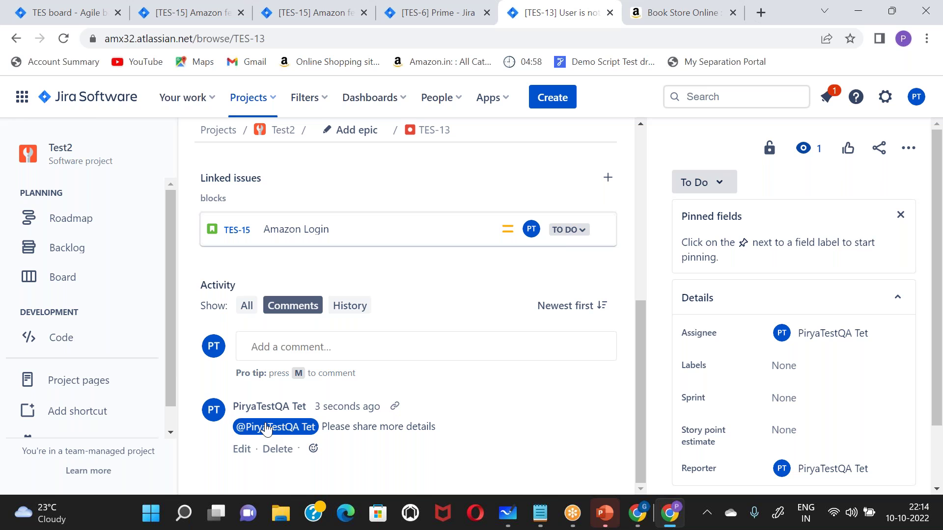
drag(327, 427, 458, 422)
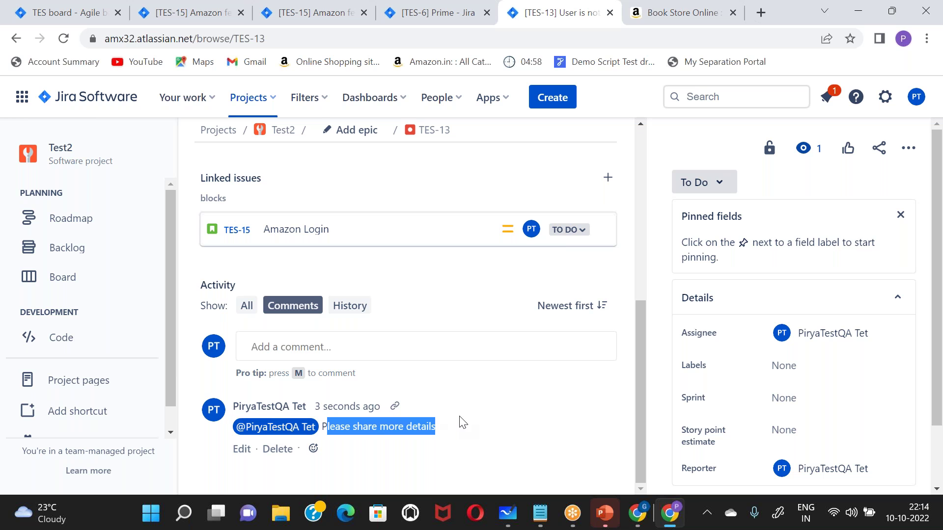
click(326, 347)
scroll(321, 348, down, 2)
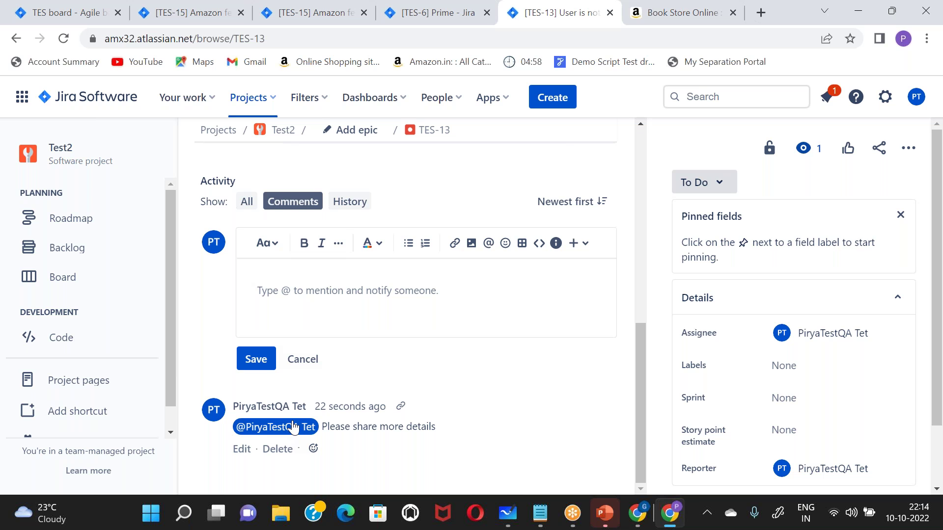
click(349, 202)
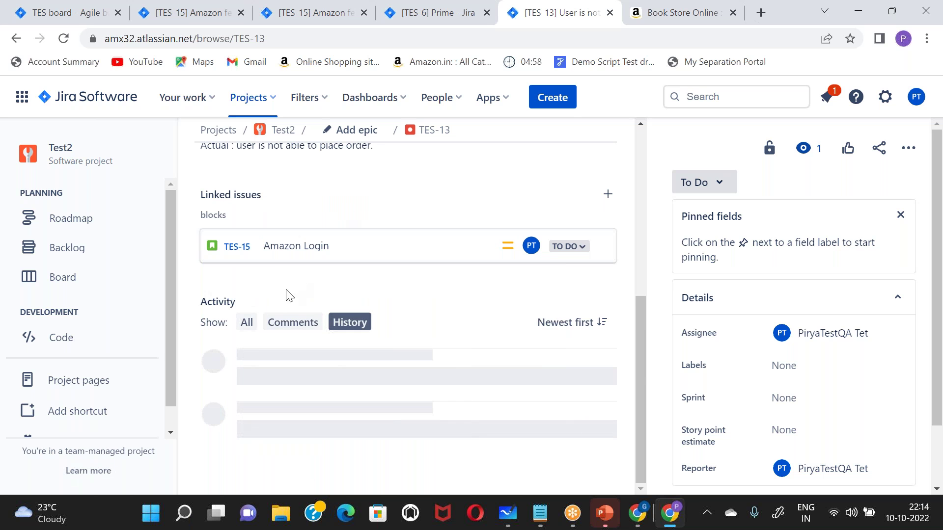
drag(253, 391, 409, 392)
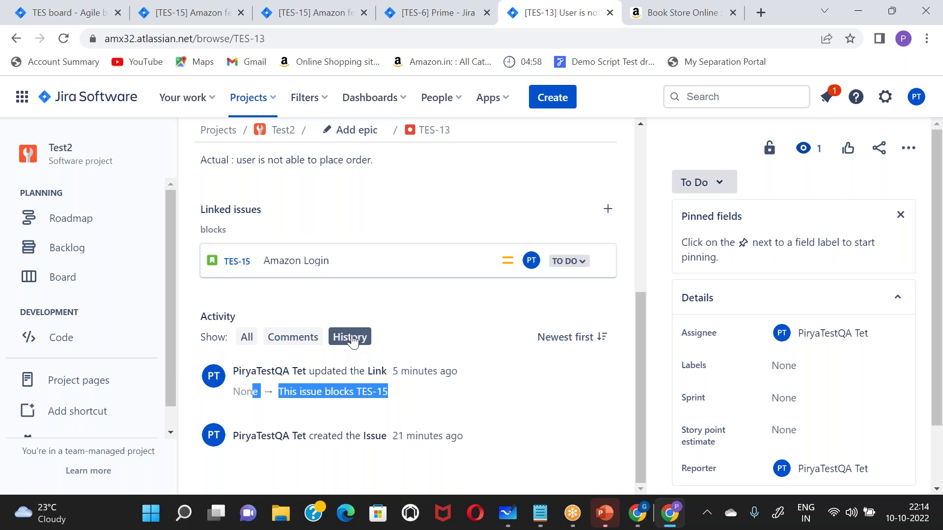
drag(251, 371, 472, 370)
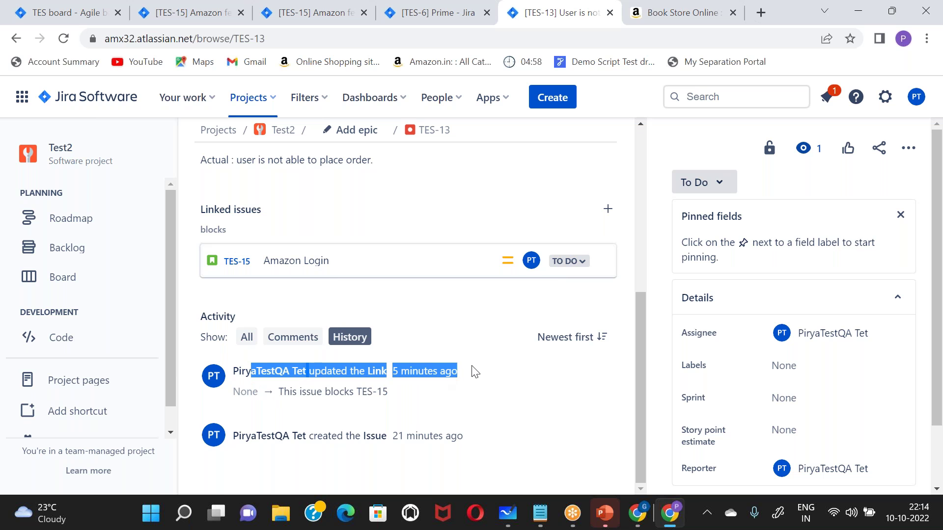
drag(270, 435, 491, 447)
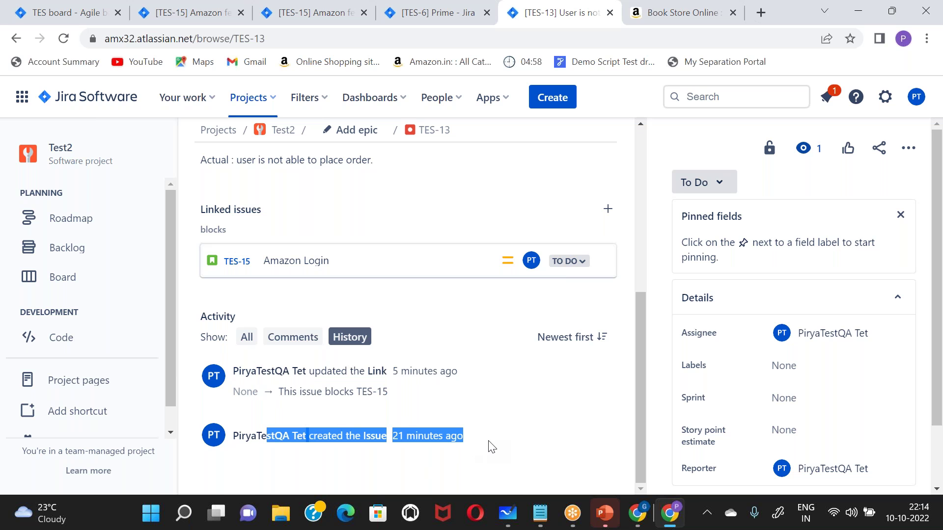
click(244, 339)
scroll(241, 346, down, 2)
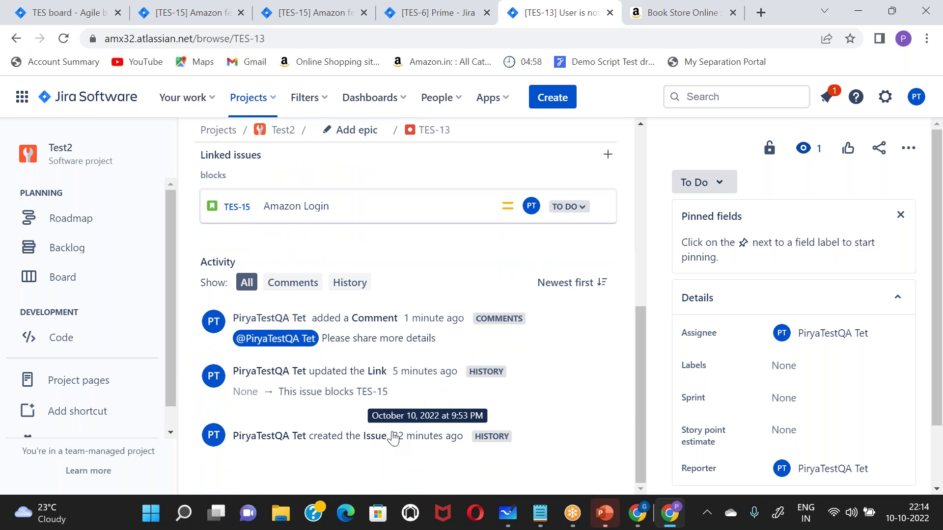
drag(394, 437, 441, 429)
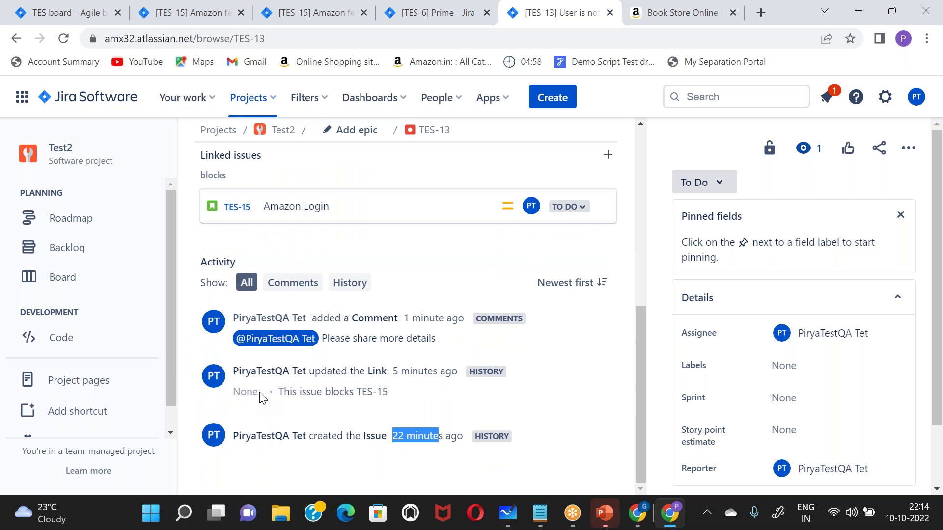
click(292, 282)
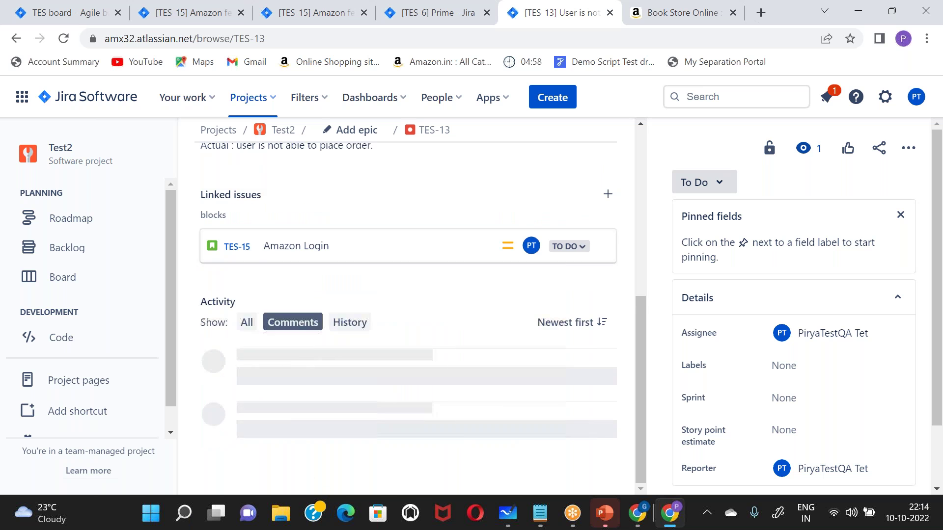
scroll(280, 370, down, 2)
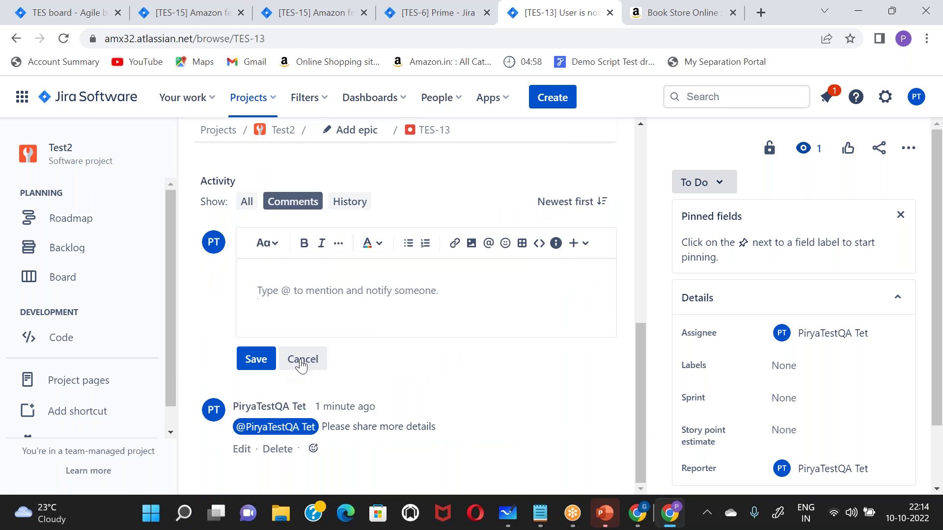
click(302, 361)
drag(335, 427, 475, 435)
click(475, 435)
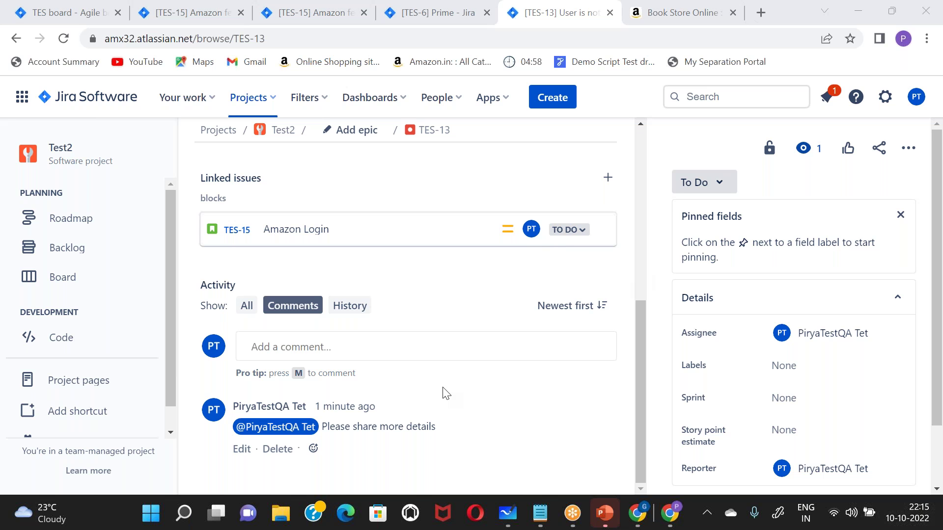
scroll(479, 341, up, 5)
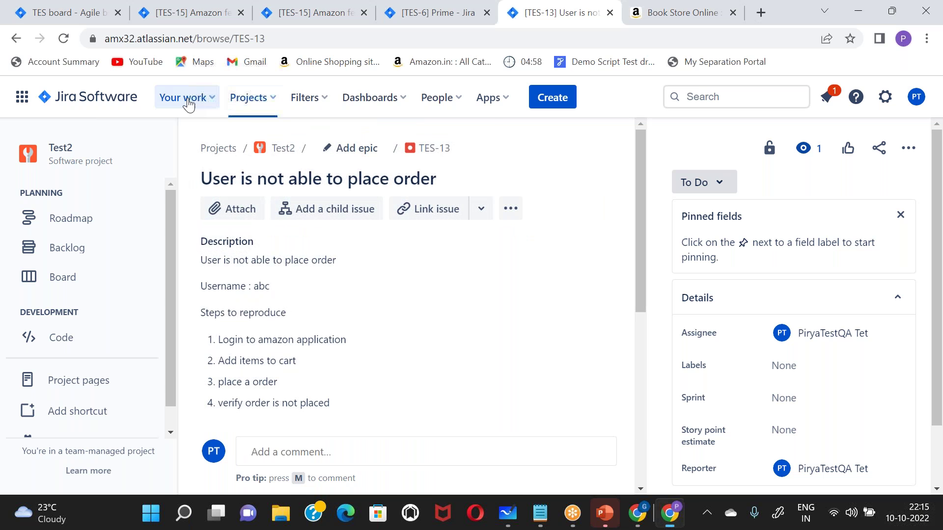
- From Your work, open Amazon Login TES-15 and move it through In Progress to Done
click(190, 97)
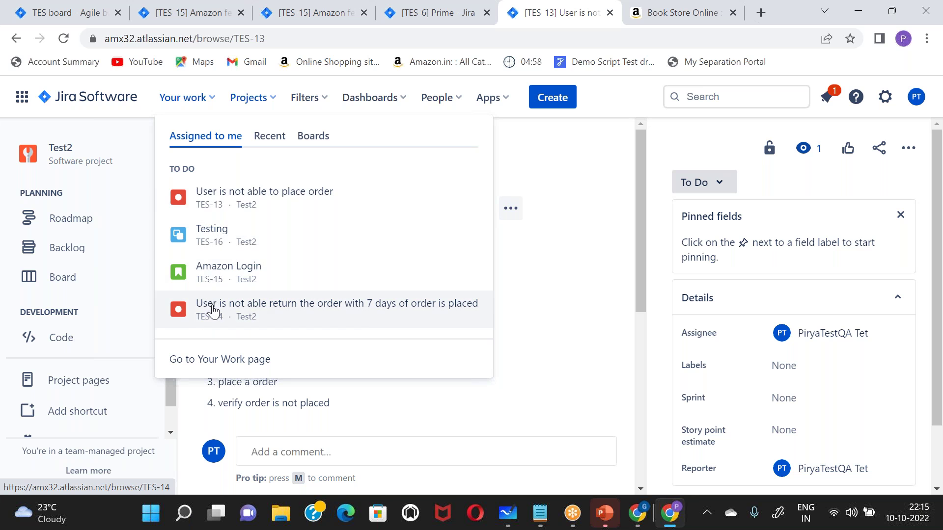
click(231, 267)
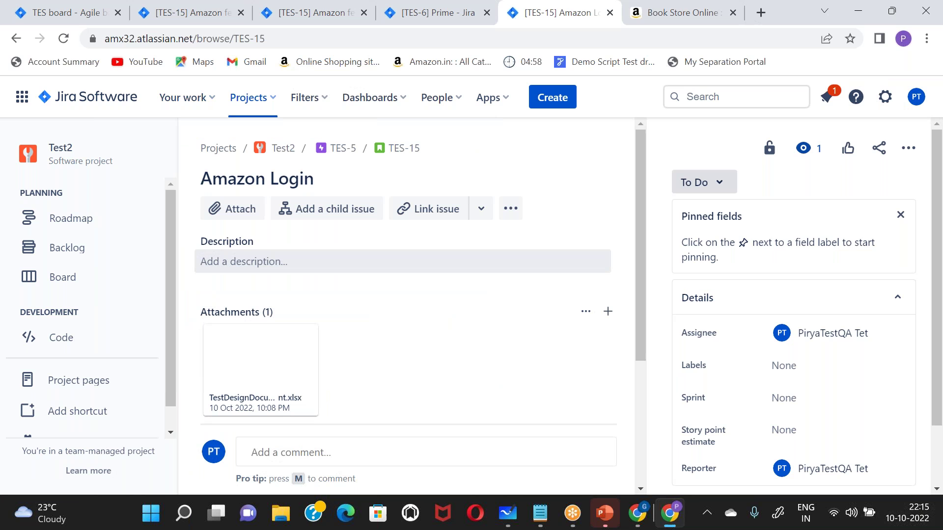
click(708, 186)
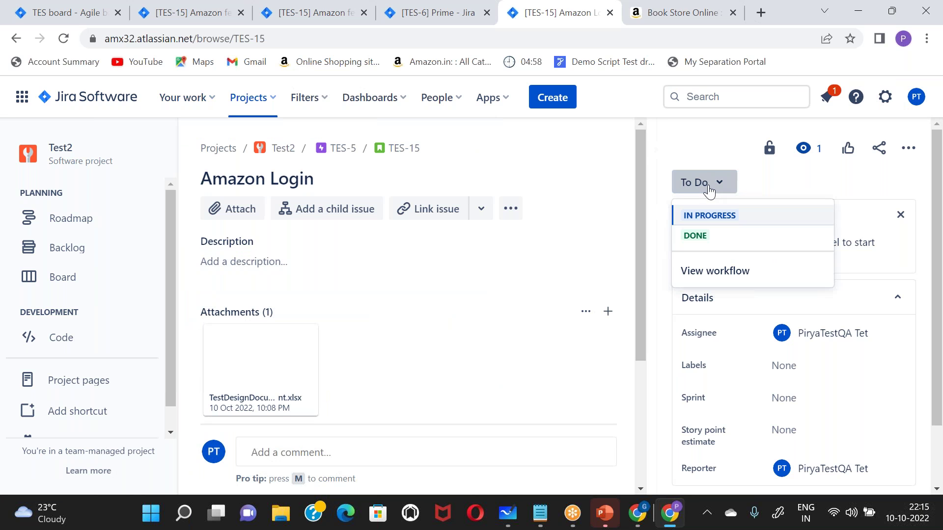
click(709, 215)
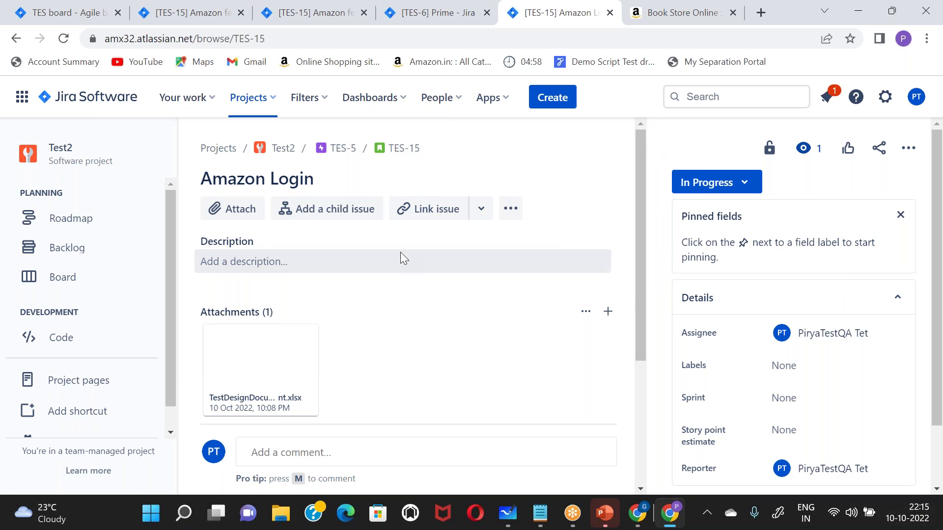
scroll(747, 407, down, 2)
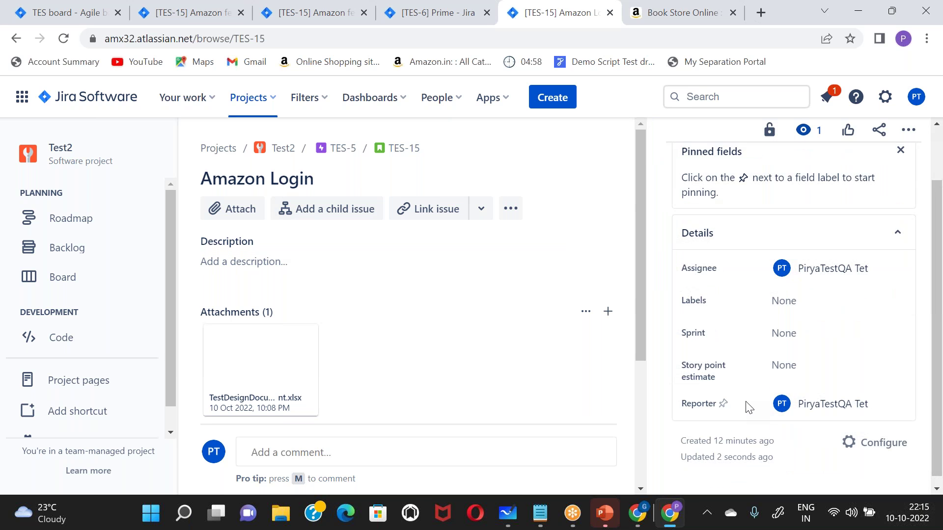
scroll(747, 407, up, 2)
click(697, 191)
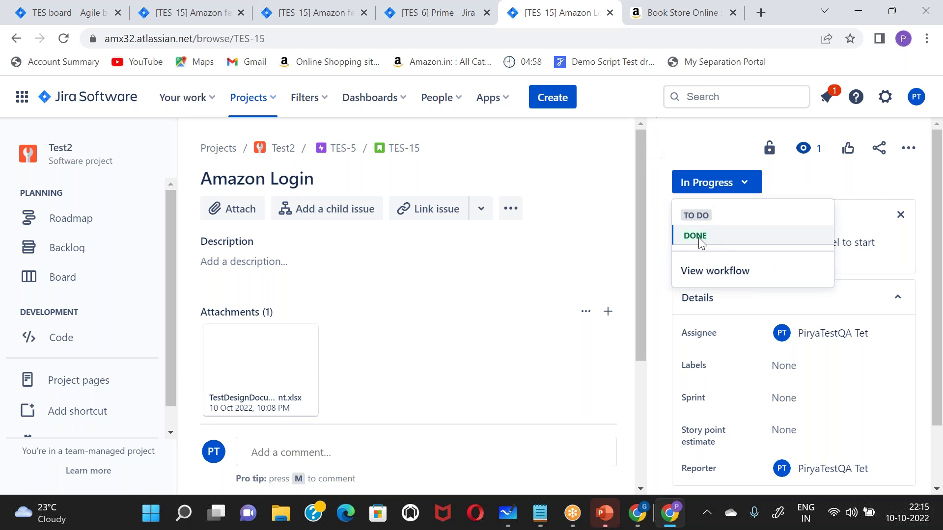
click(697, 236)
scroll(309, 319, down, 4)
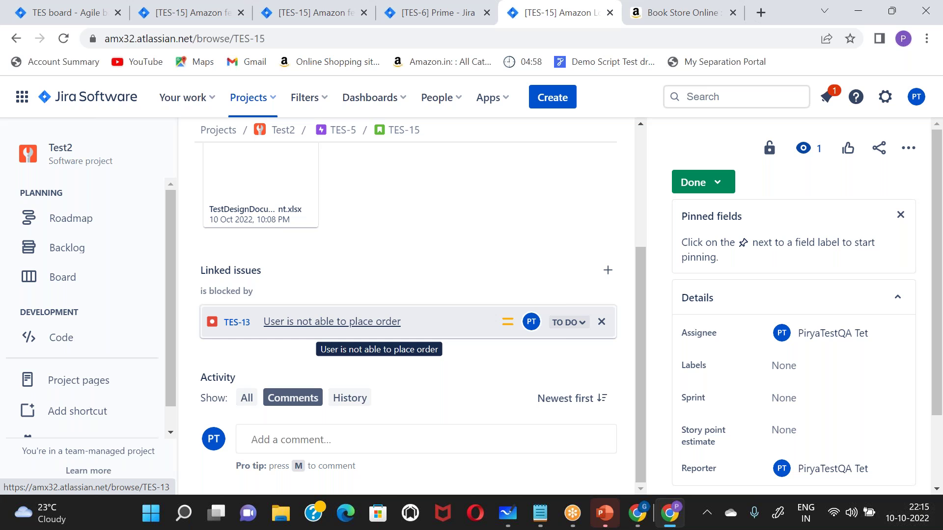
- Assign Amazon Login TES-15 to TES Sprint 1 and go to the sprint board
click(784, 397)
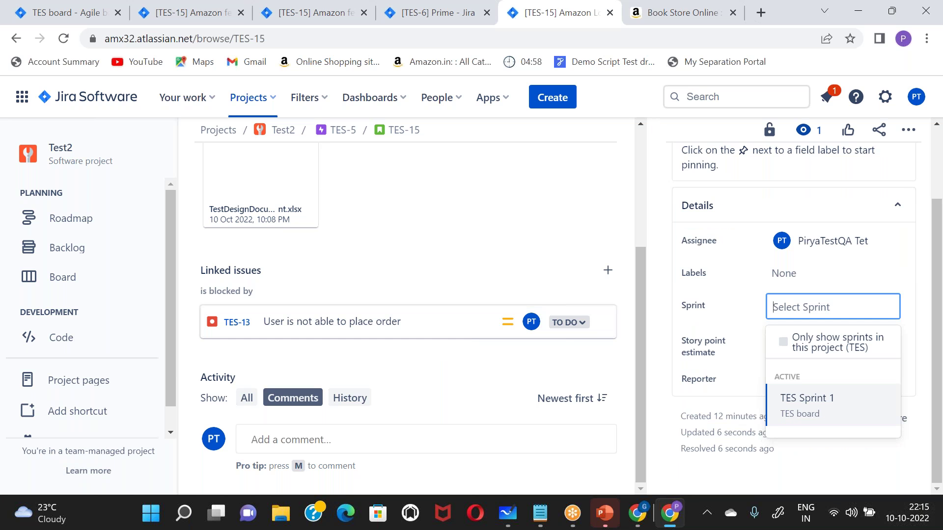
click(799, 401)
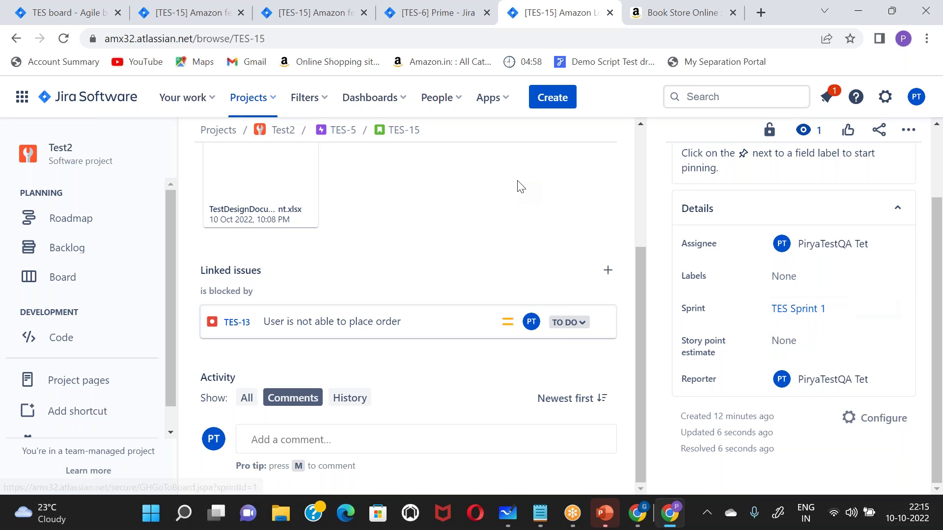
scroll(521, 187, up, 5)
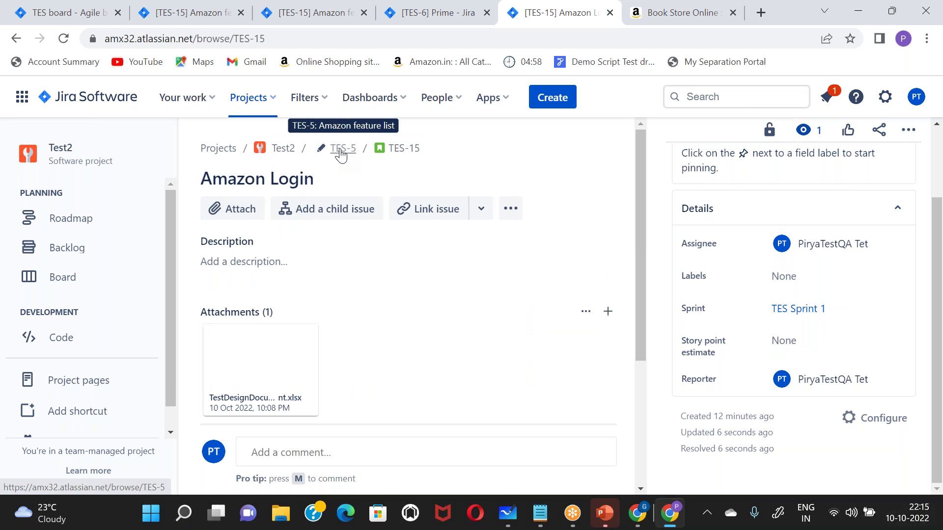
click(399, 149)
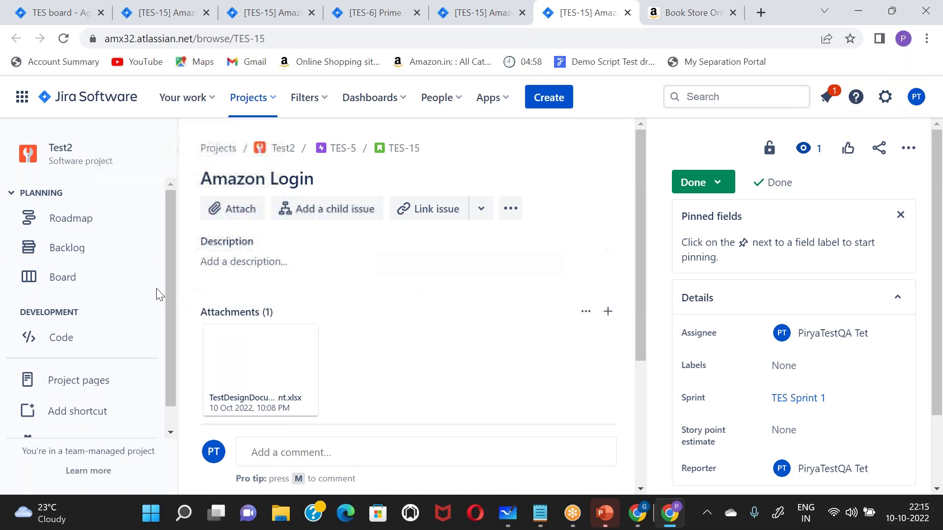
click(76, 279)
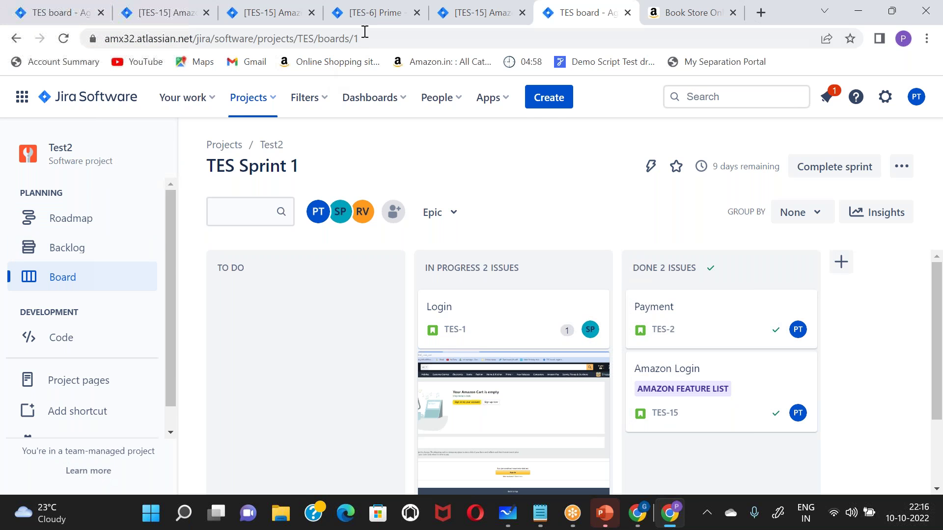
- Return from the backlog to the Test2 sprint board and open the Login issue TES-1
click(58, 250)
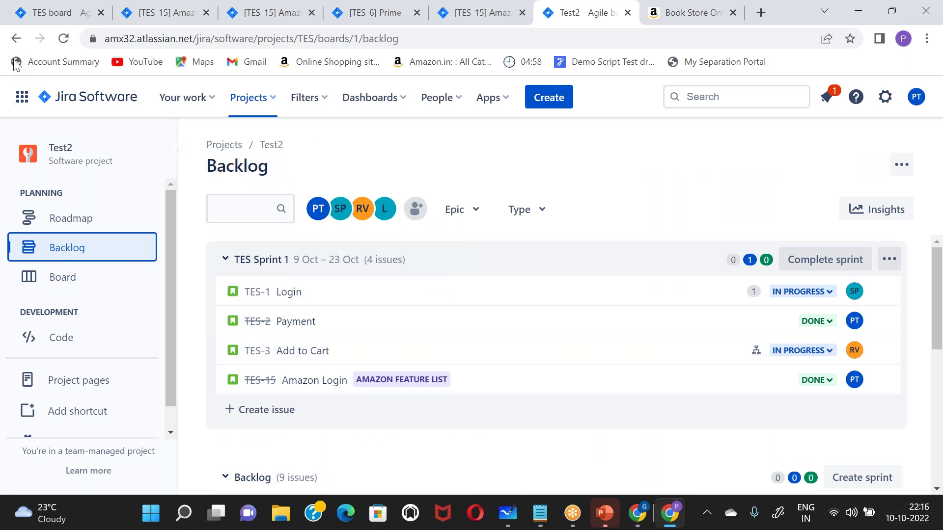
click(16, 39)
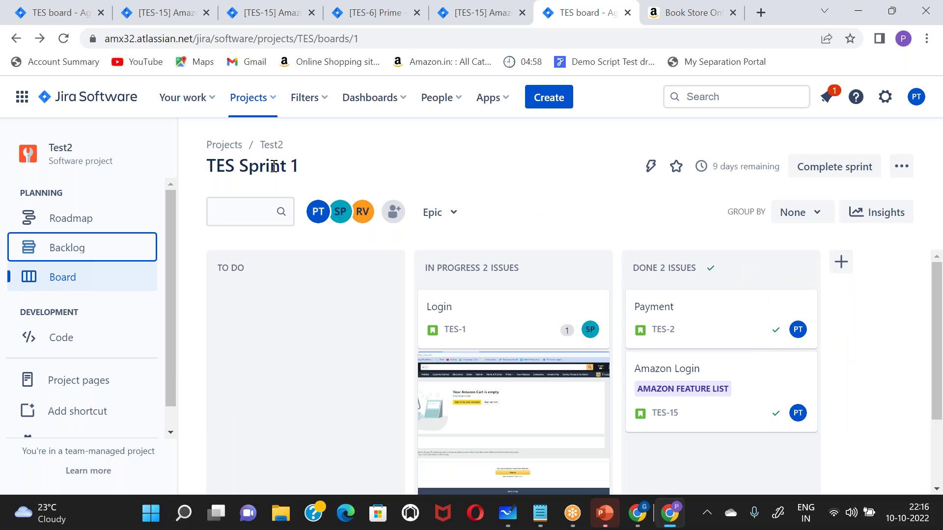
click(269, 147)
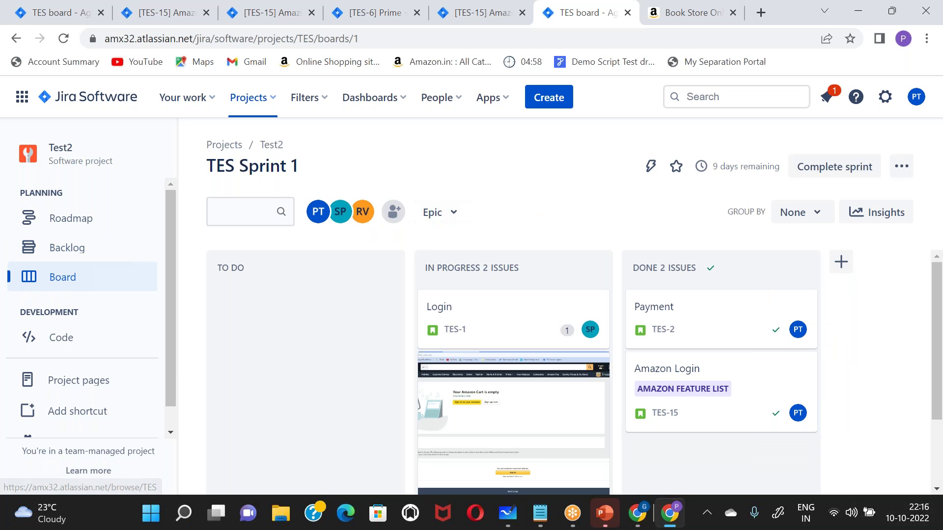
click(442, 313)
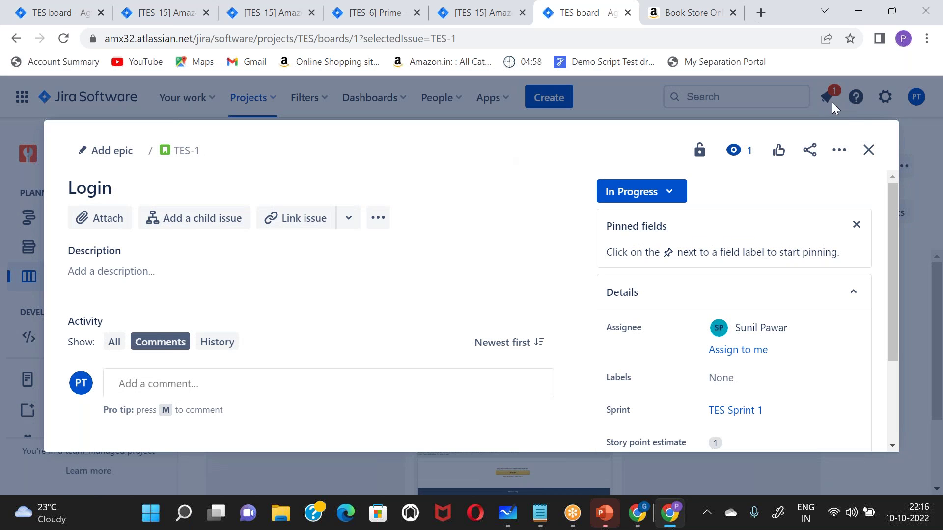
- Go from Amazon Login to its parent epic, Amazon feature list TES-5
click(868, 150)
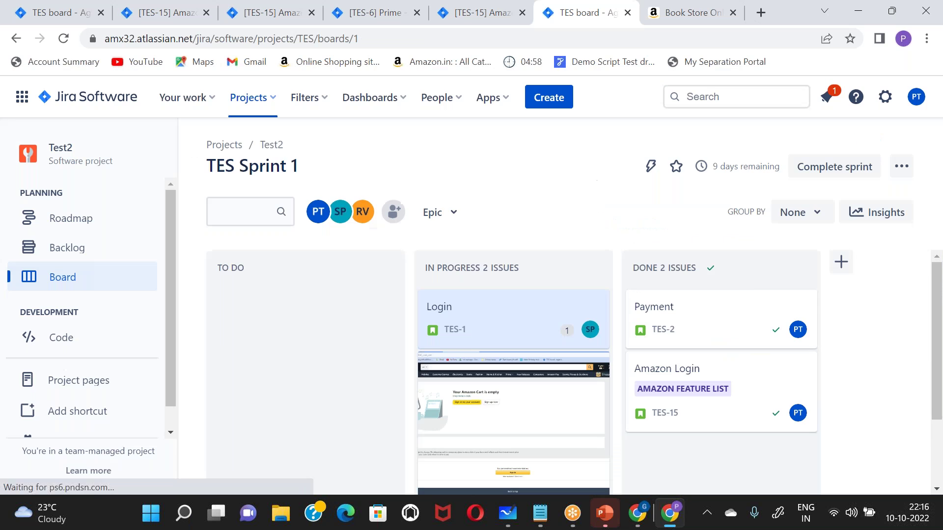
click(675, 372)
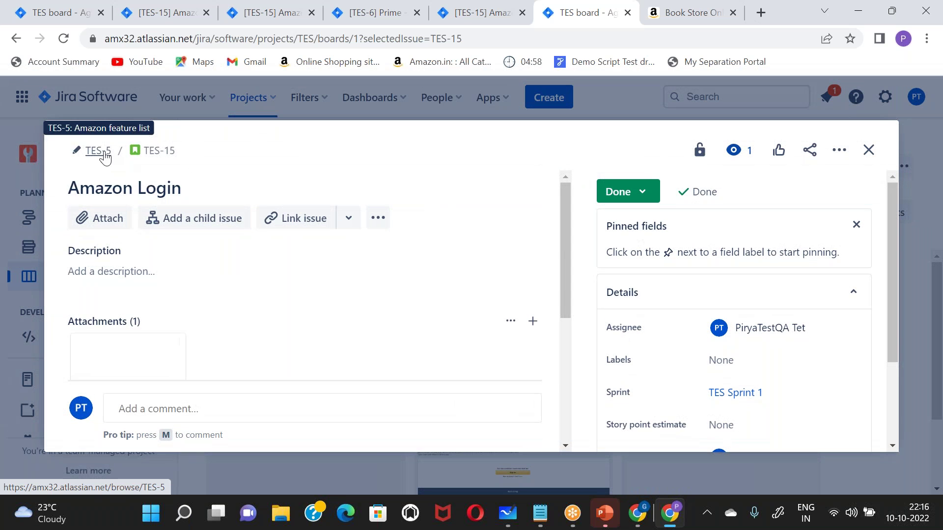
click(105, 156)
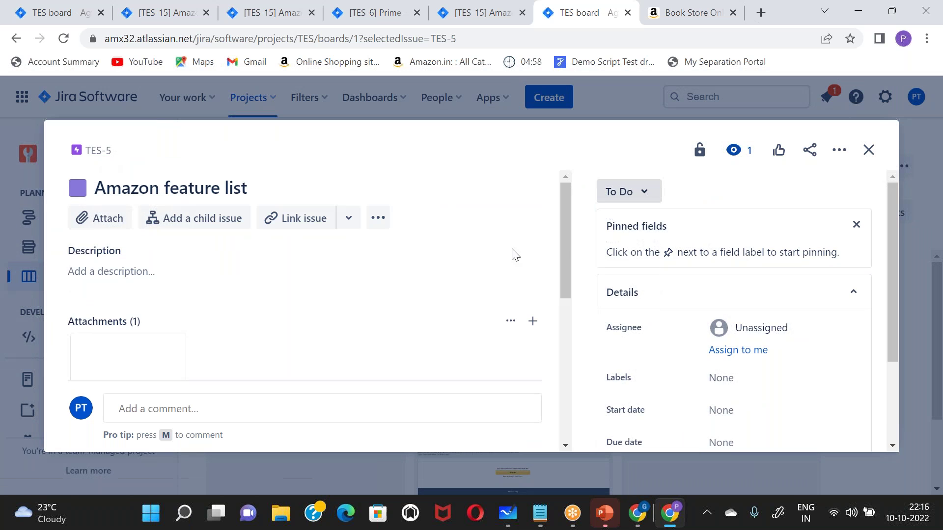
scroll(648, 328, down, 2)
scroll(732, 295, up, 2)
scroll(732, 294, down, 3)
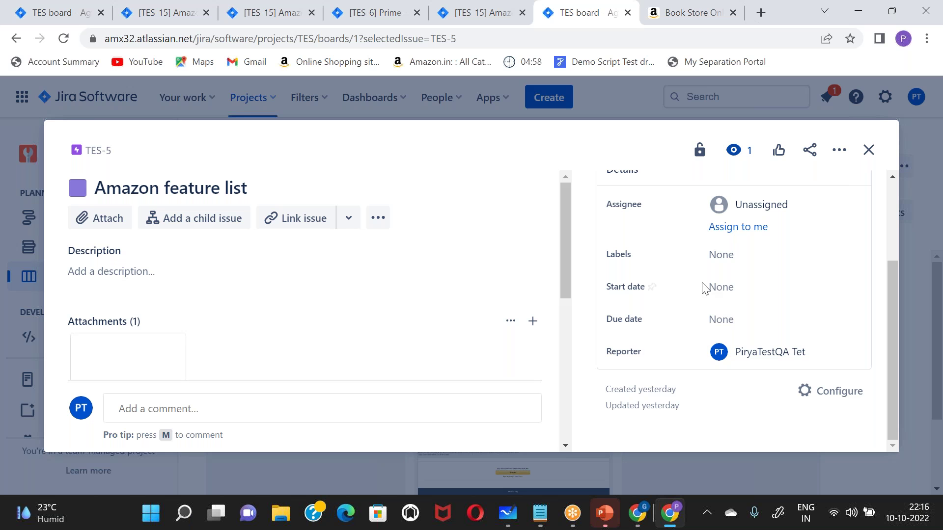
click(870, 152)
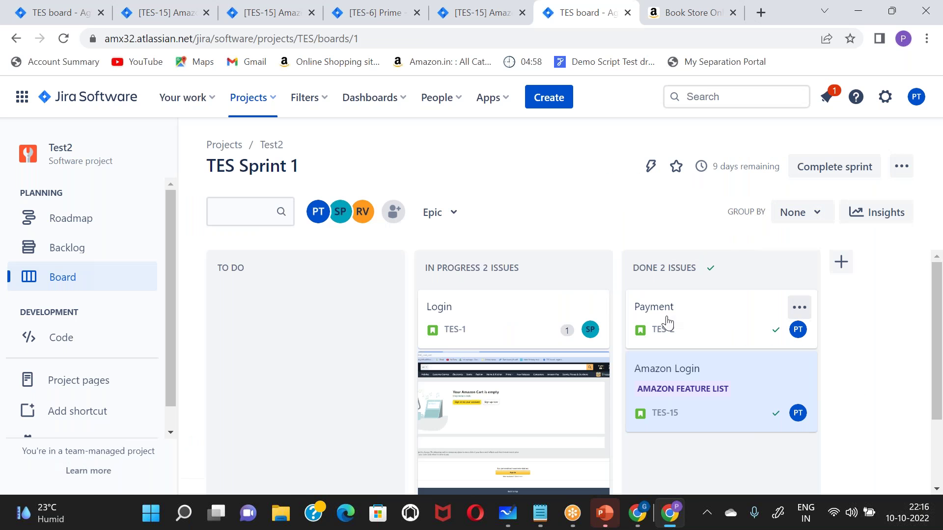
click(665, 373)
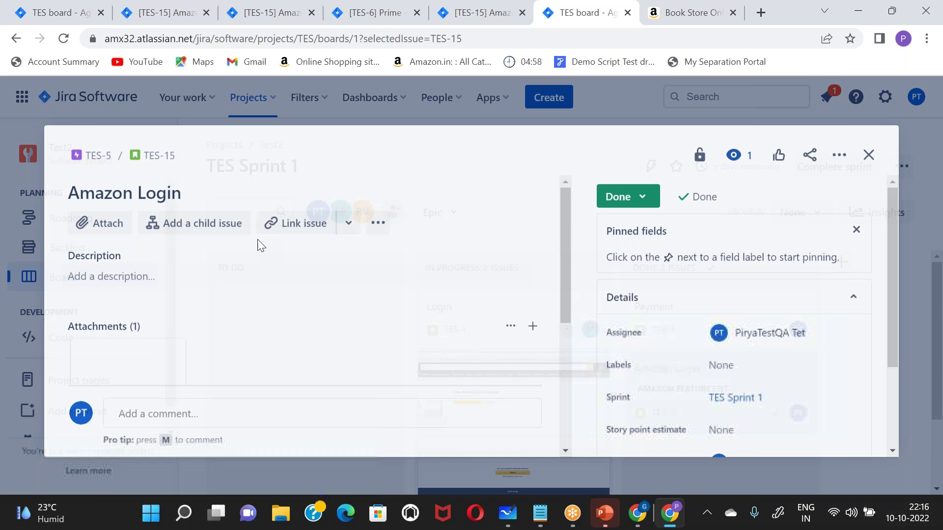
click(97, 151)
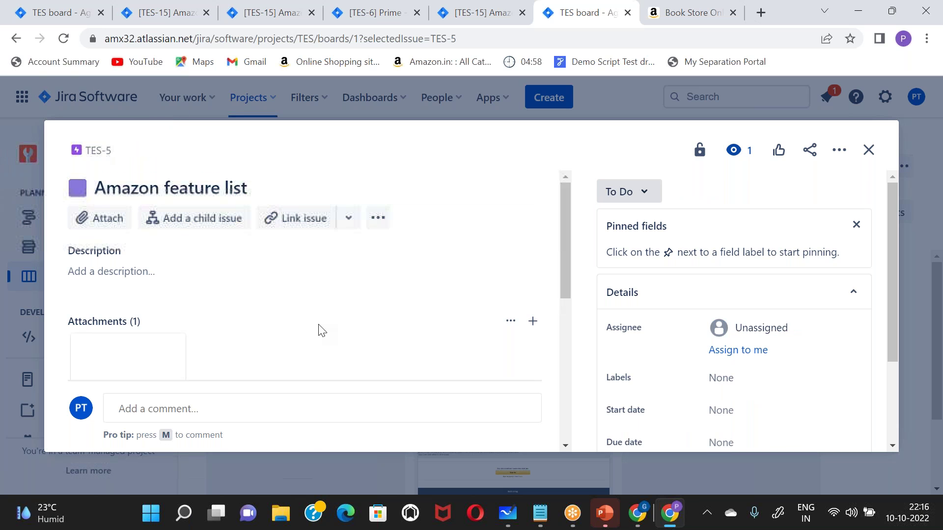
scroll(319, 329, down, 5)
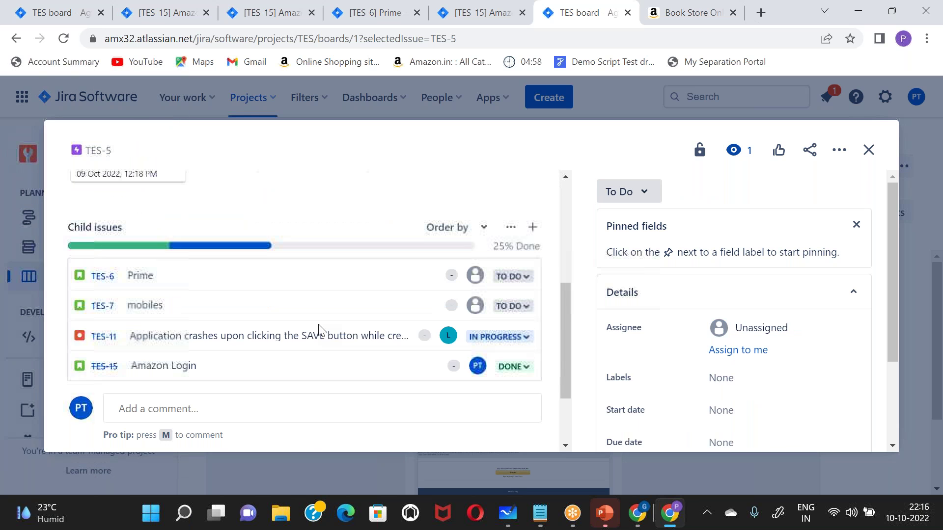
- Put the Prime child issue TES-6 into TES Sprint 1
click(132, 273)
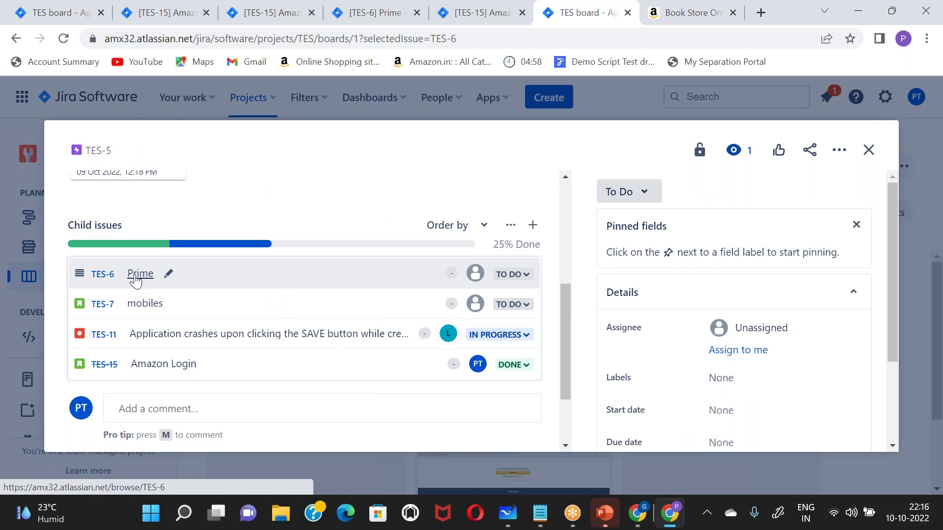
scroll(732, 310, down, 3)
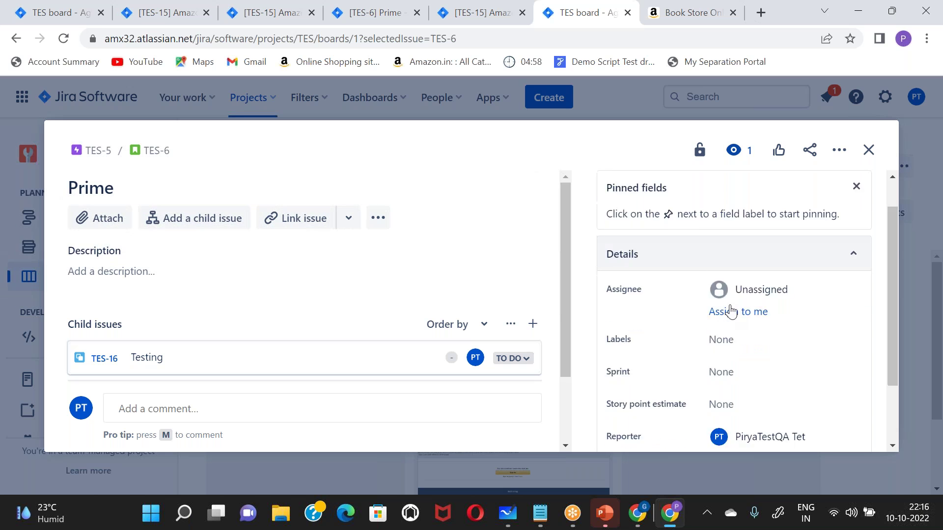
click(722, 288)
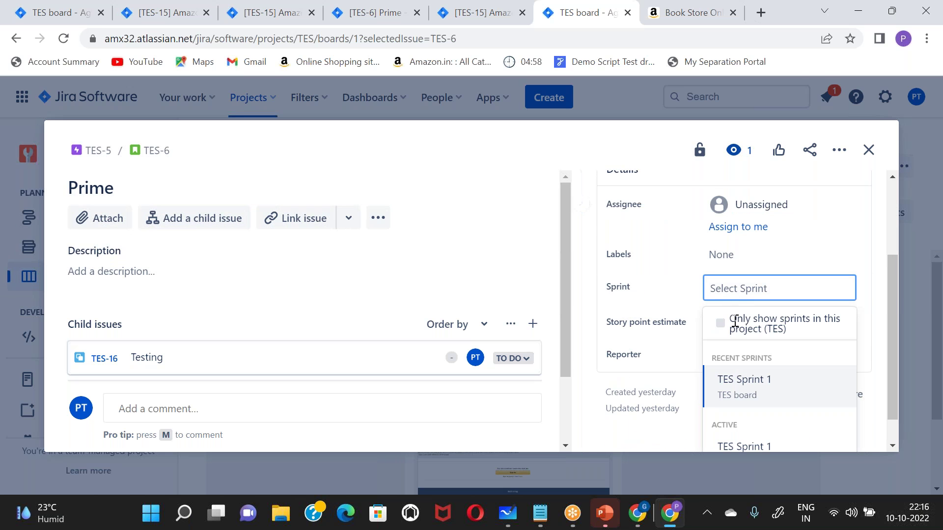
click(740, 388)
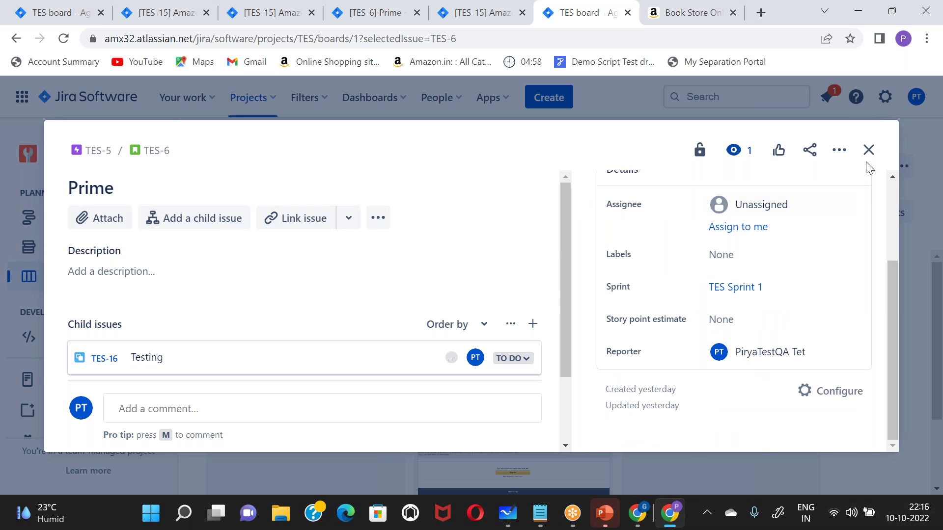
click(98, 151)
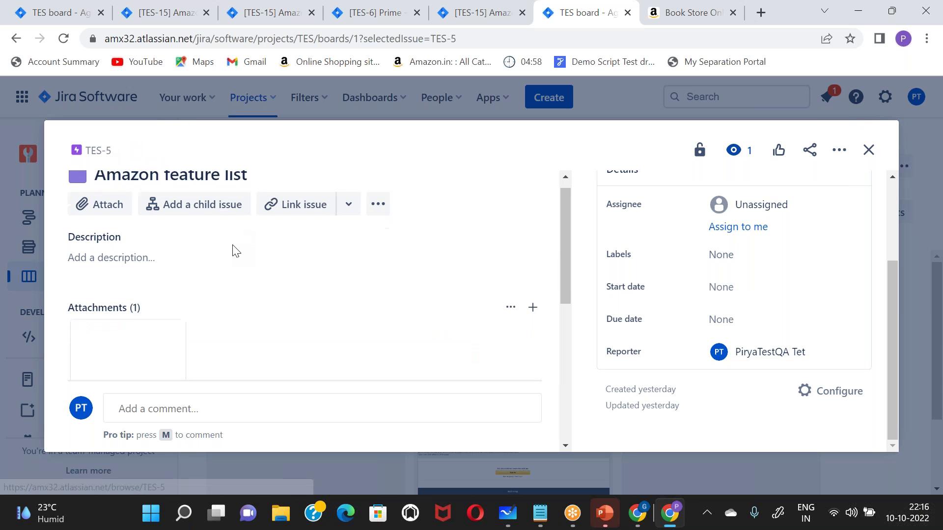
- Put the mobiles child issue TES-7 into TES Sprint 1 and close it
click(137, 269)
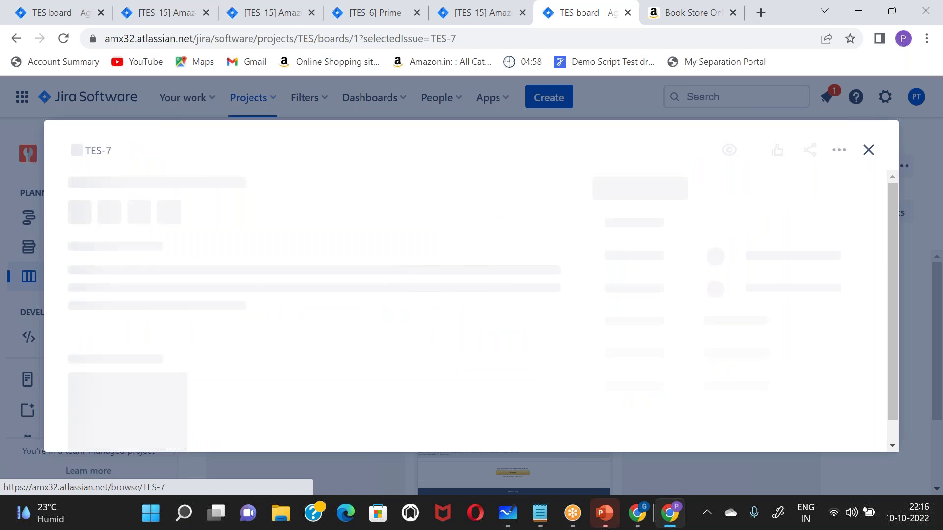
scroll(604, 358, down, 1)
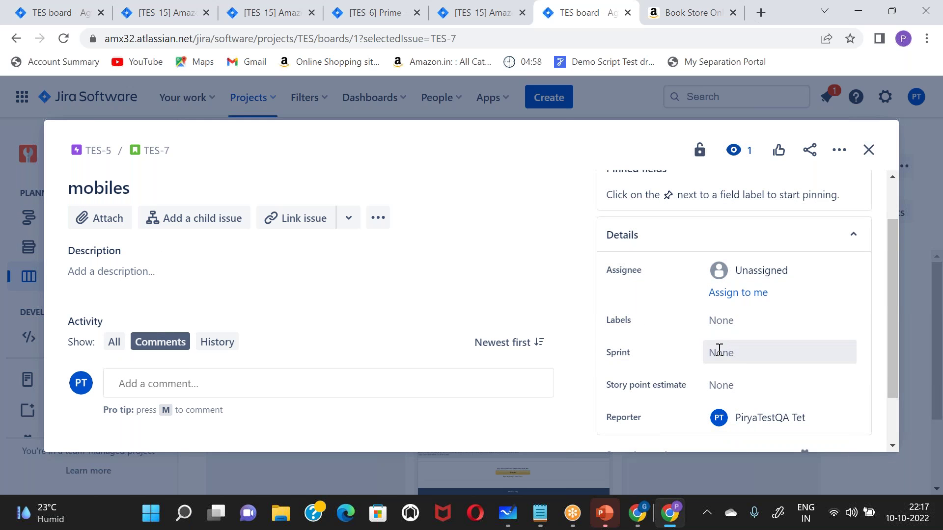
click(720, 350)
click(724, 444)
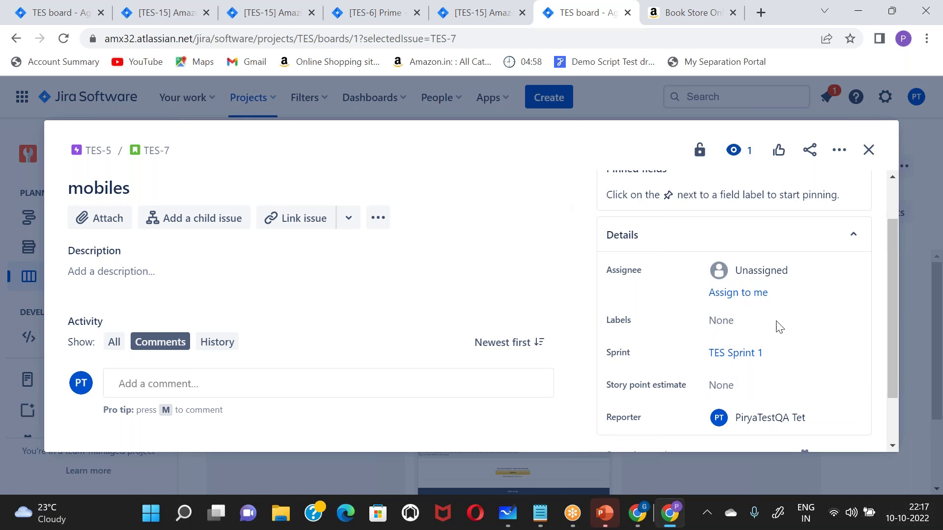
click(868, 150)
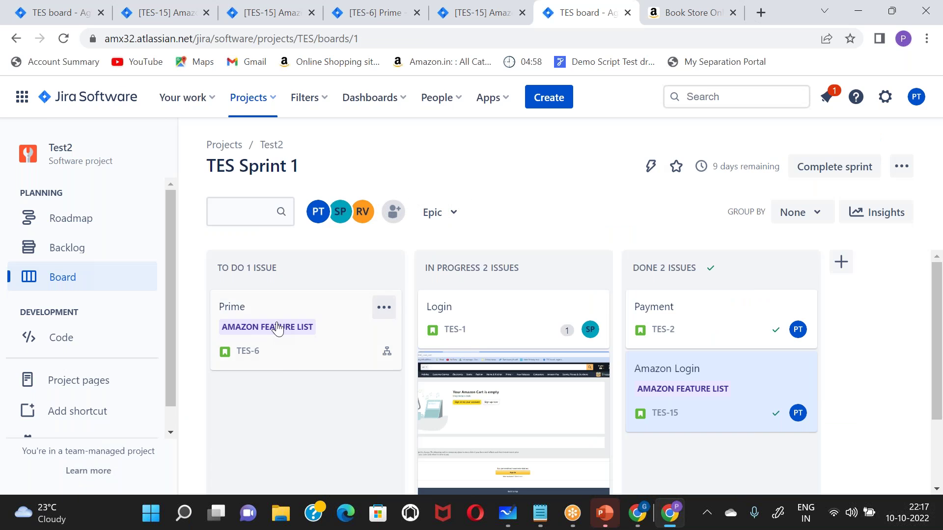
- Reload the sprint board and move Prime into In Progress and back to To Do, checking its details
click(63, 39)
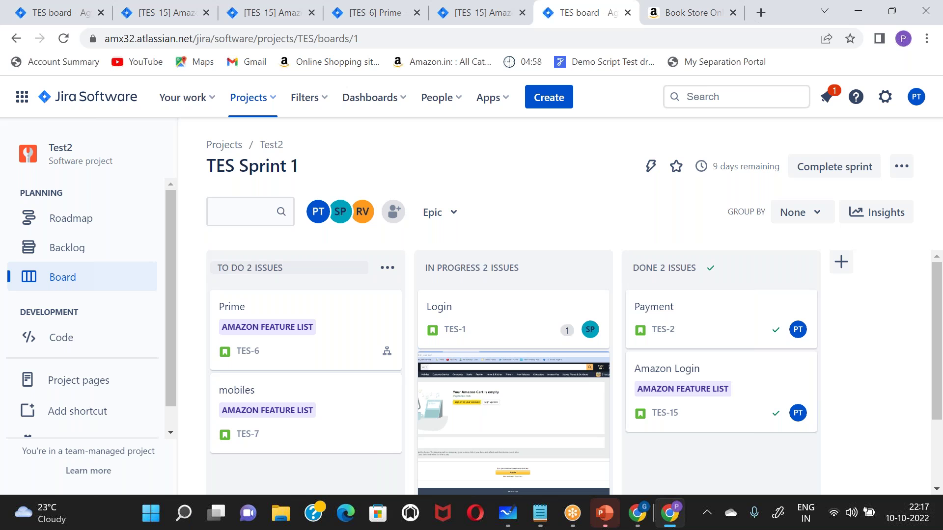
scroll(294, 276, down, 2)
scroll(294, 276, up, 2)
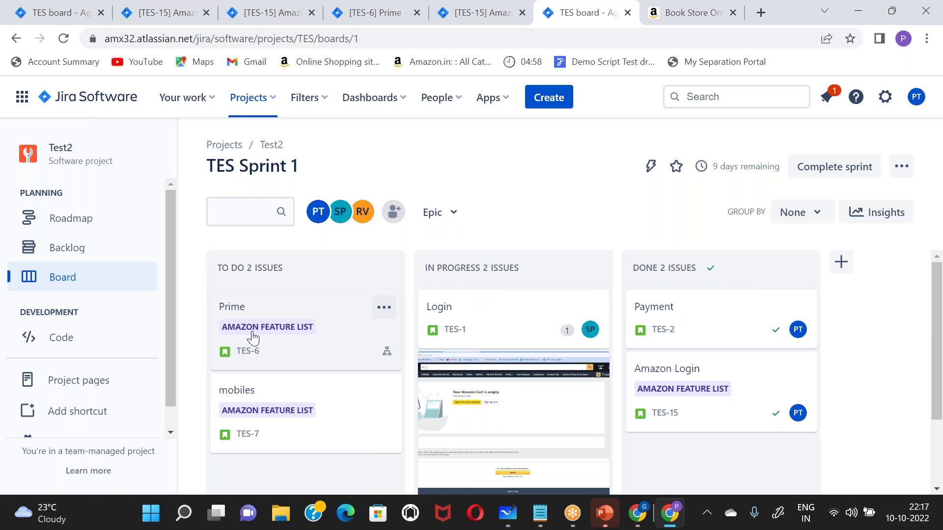
drag(254, 338, 479, 395)
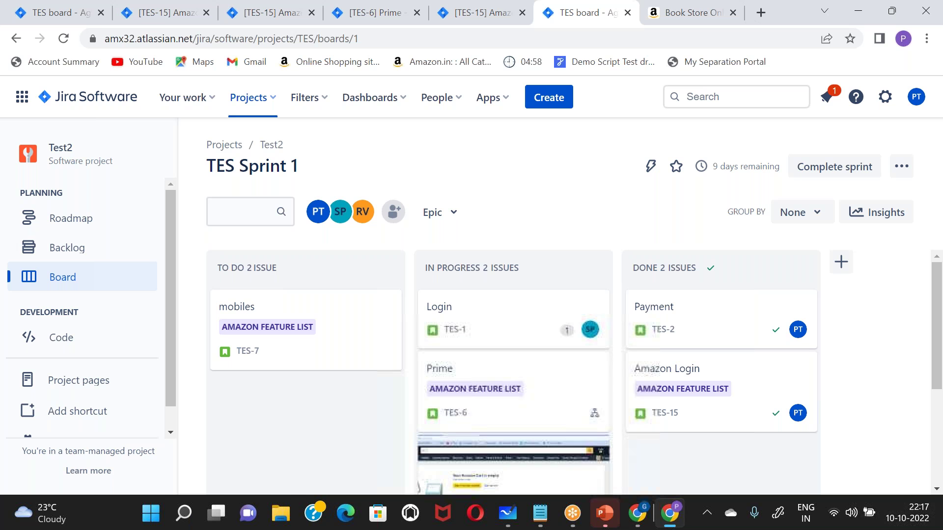
click(444, 371)
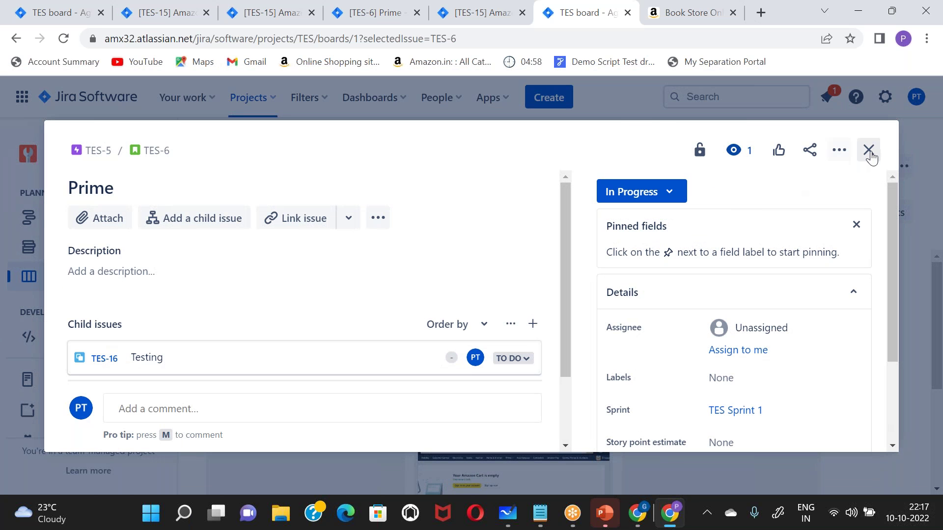
click(869, 150)
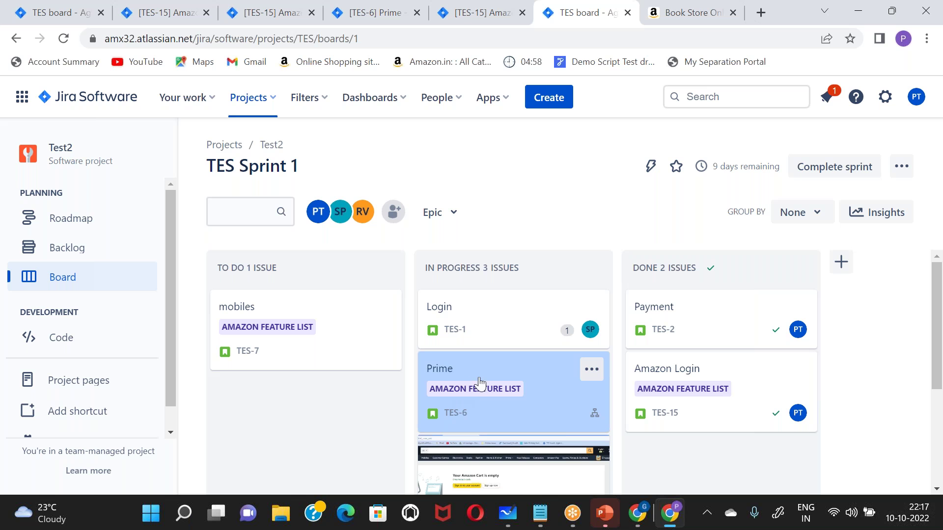
drag(489, 382, 292, 404)
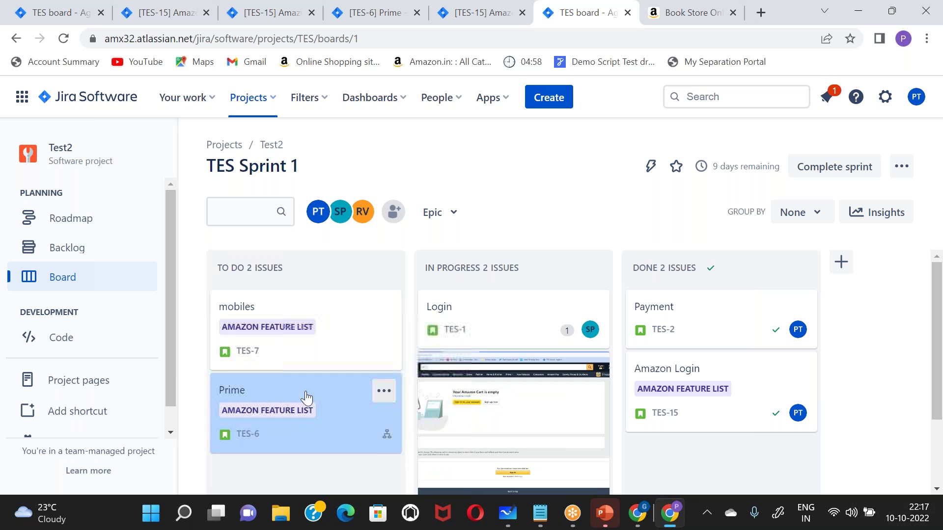
click(311, 394)
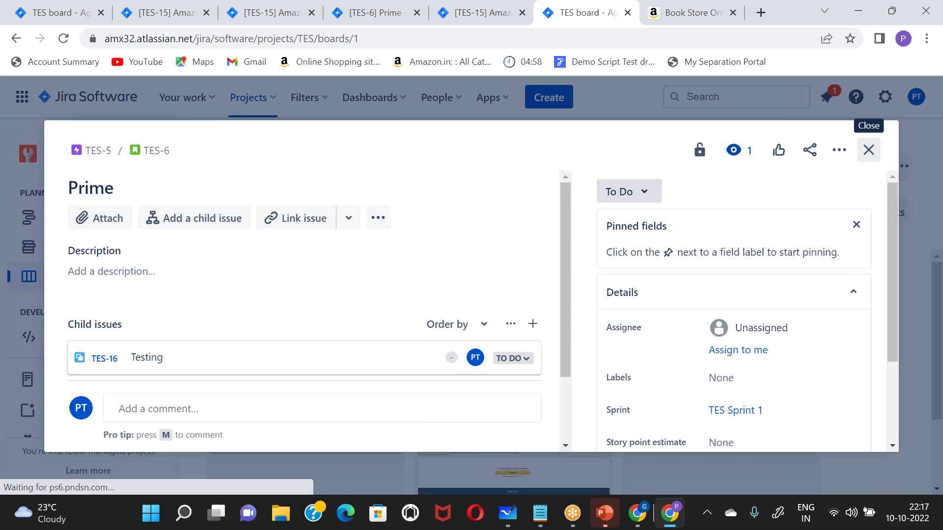
click(868, 150)
- Move Prime through In Progress to Done, then drag Add to Cart into Done
drag(295, 393, 499, 373)
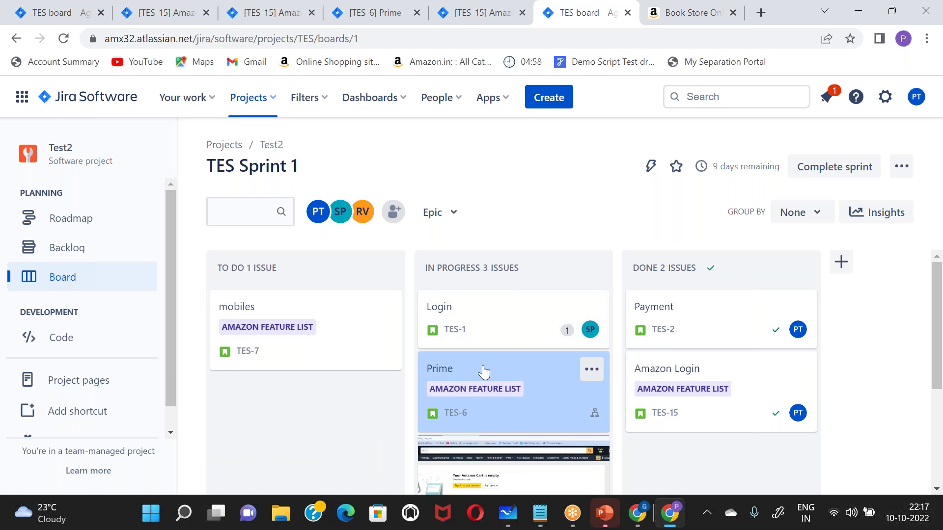
drag(490, 373, 690, 369)
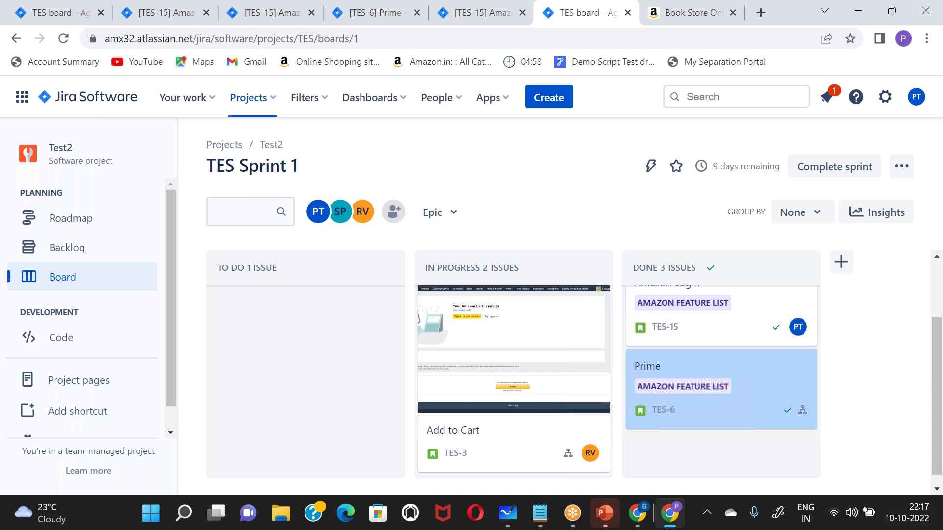
click(745, 373)
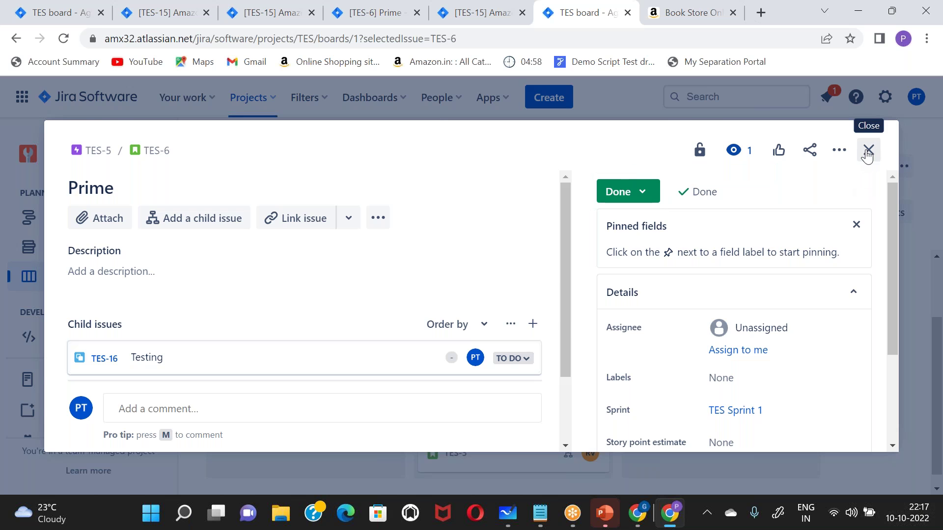
click(867, 154)
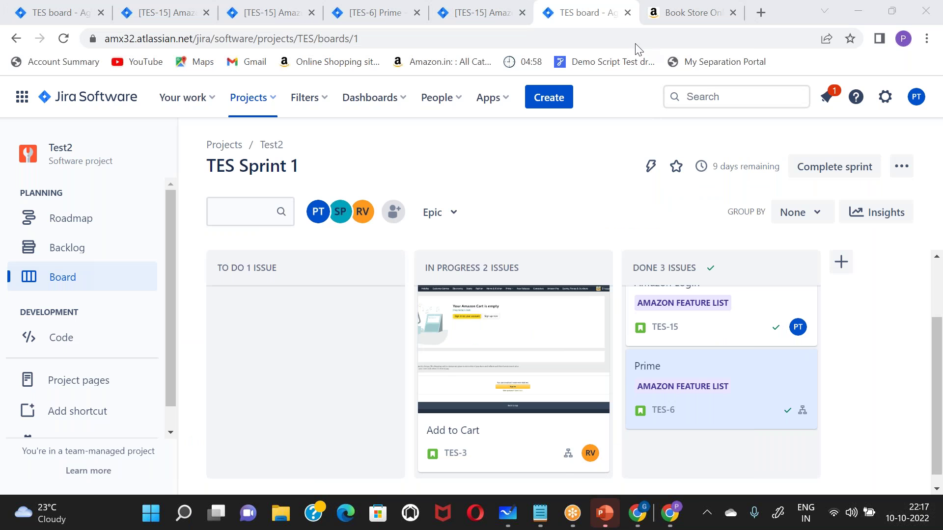
drag(471, 336, 688, 387)
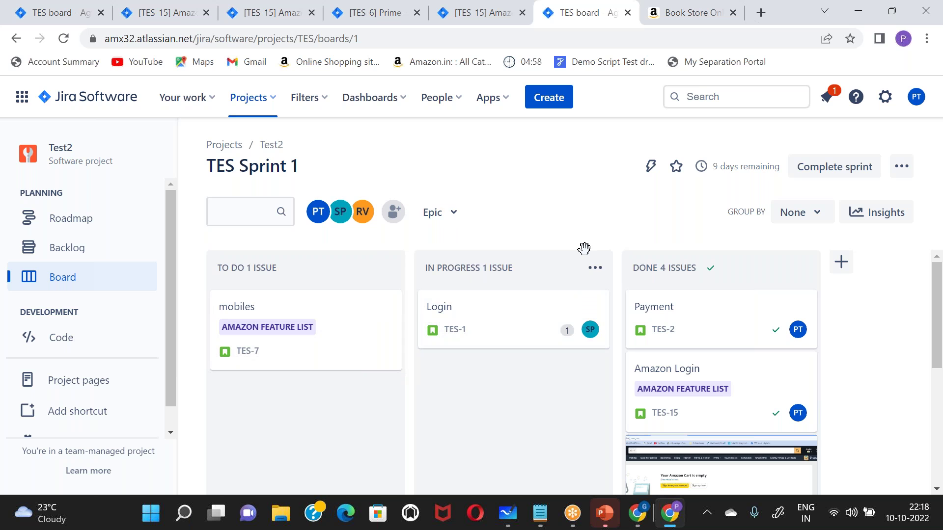
- Start inviting a teammate from the People menu
click(432, 94)
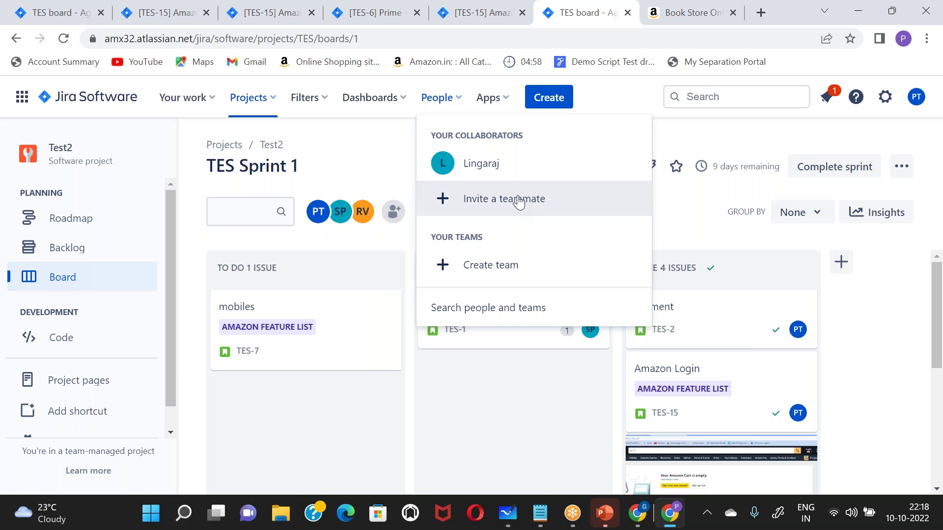
click(516, 198)
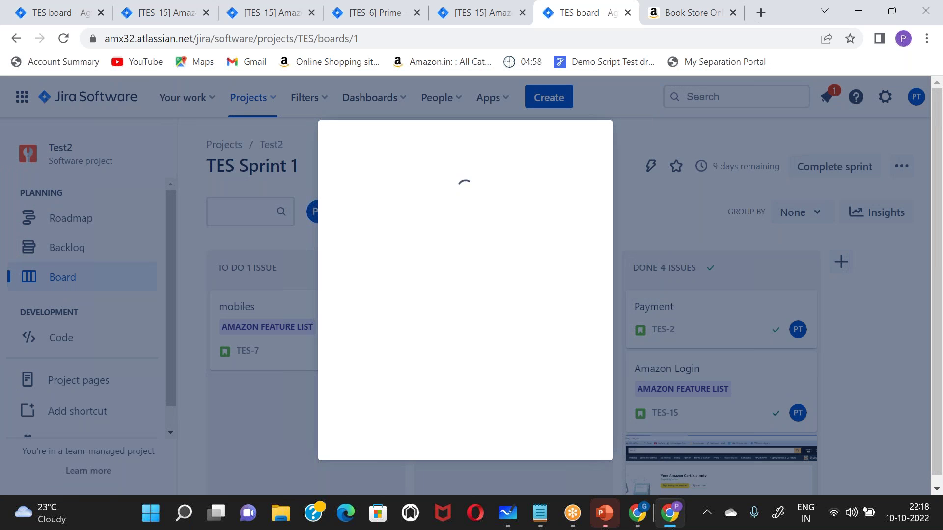
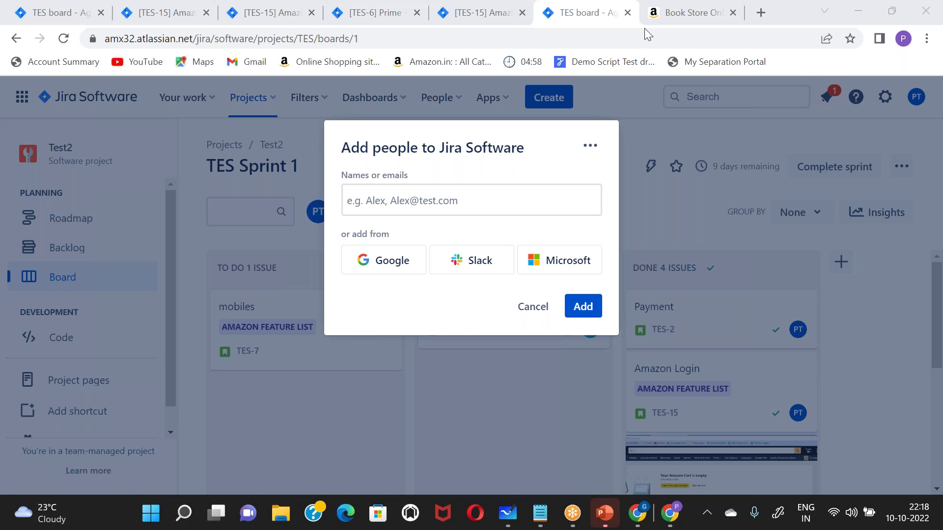
- Cancel the Add people dialog and leave the board search empty, showing the full TES Sprint 1 board
click(523, 310)
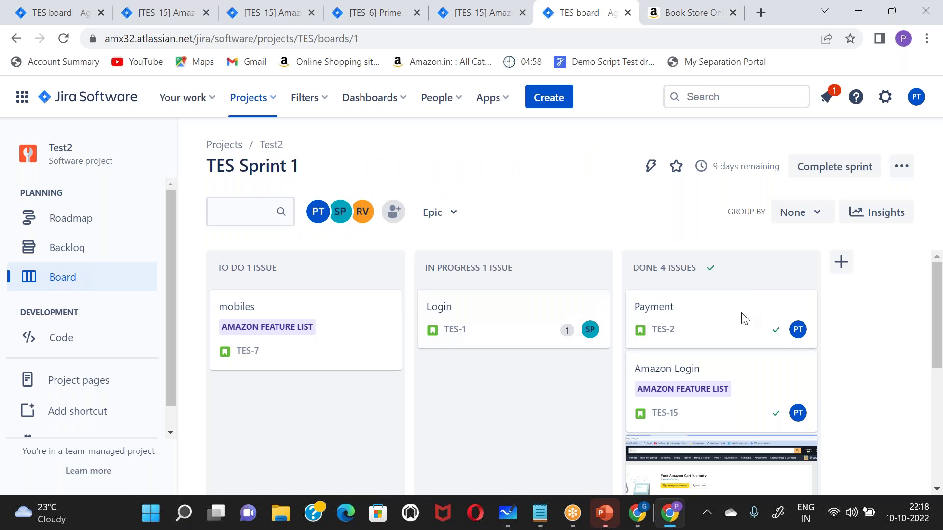
click(238, 215)
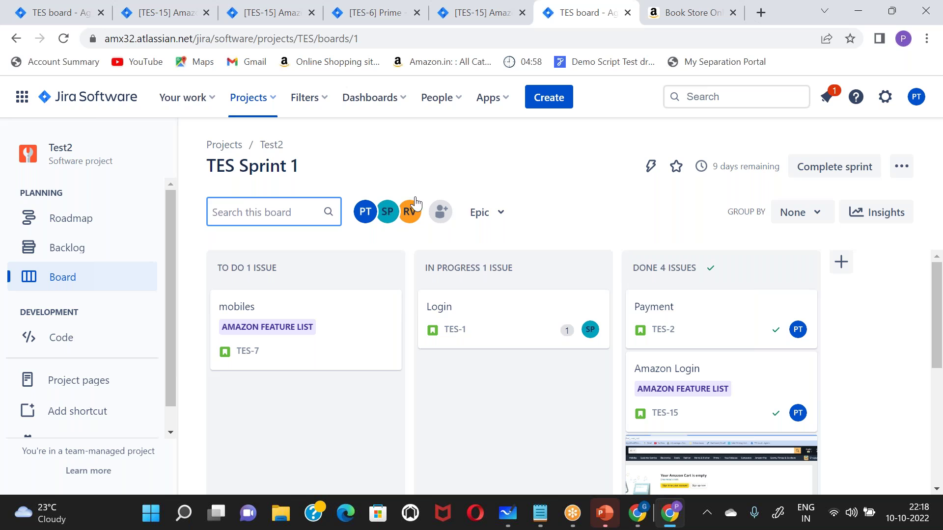
click(517, 189)
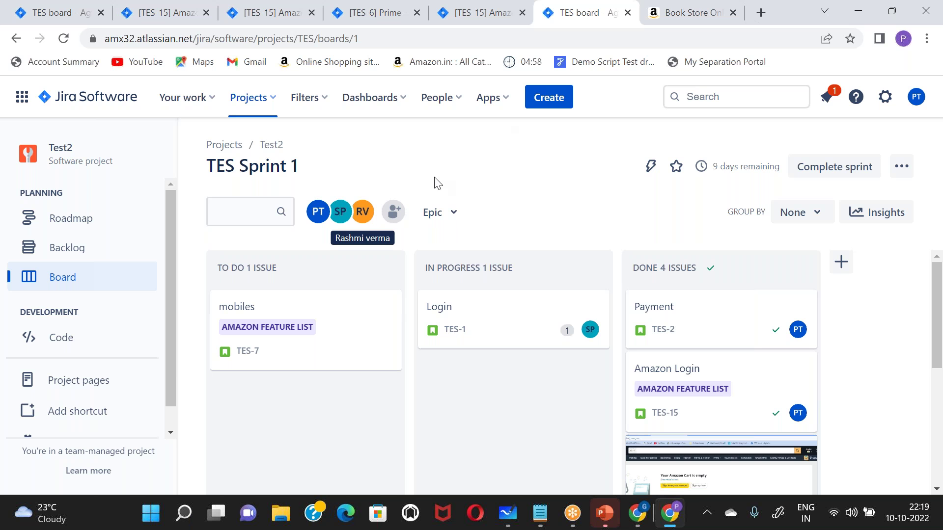
- Stay on the Jira board, then open a new Chrome window and search Google for 'make my trip'
key(alt+Tab)
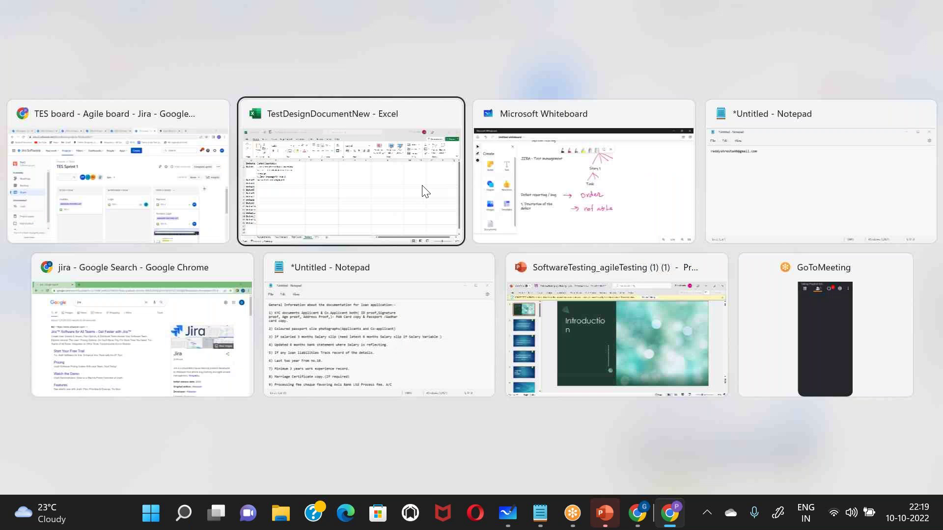
key(Escape)
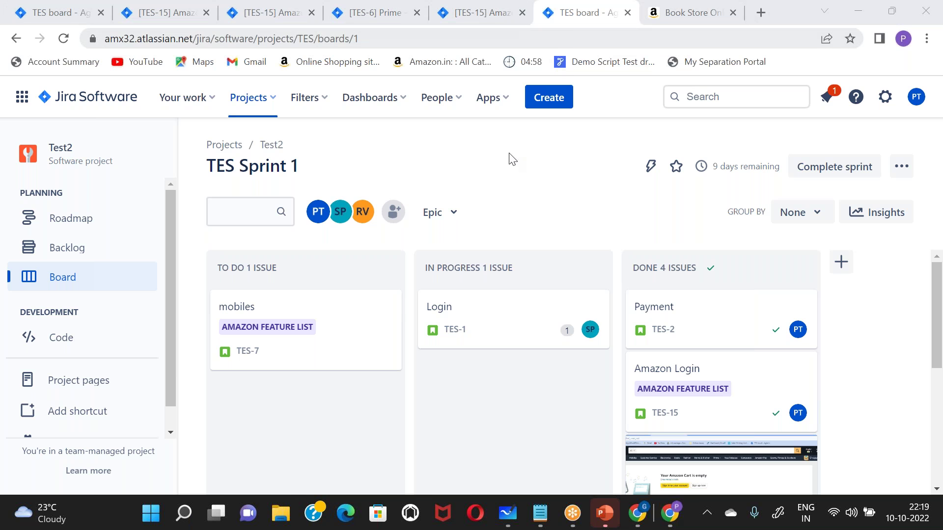
key(ctrl+n)
text(make)
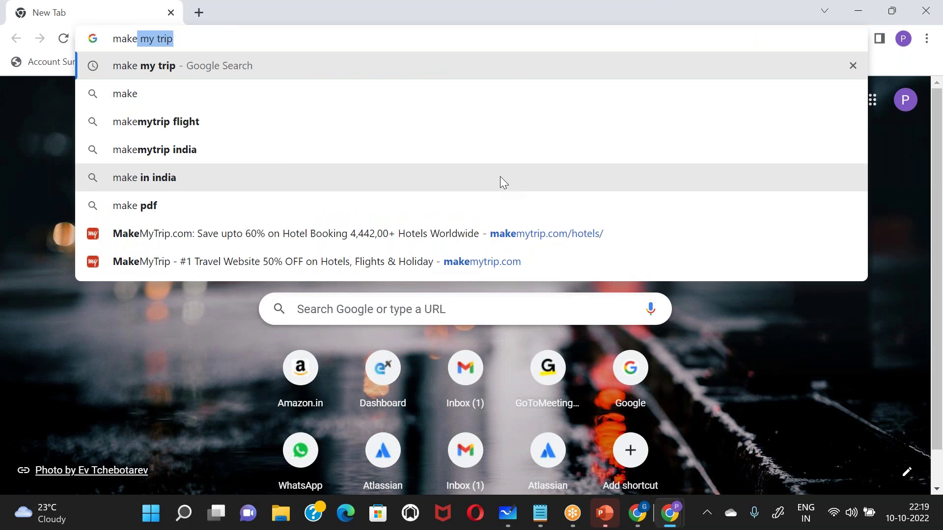
key(Return)
- Open the MakeMyTrip site from the results and switch from Hotels to the Flights search
click(217, 241)
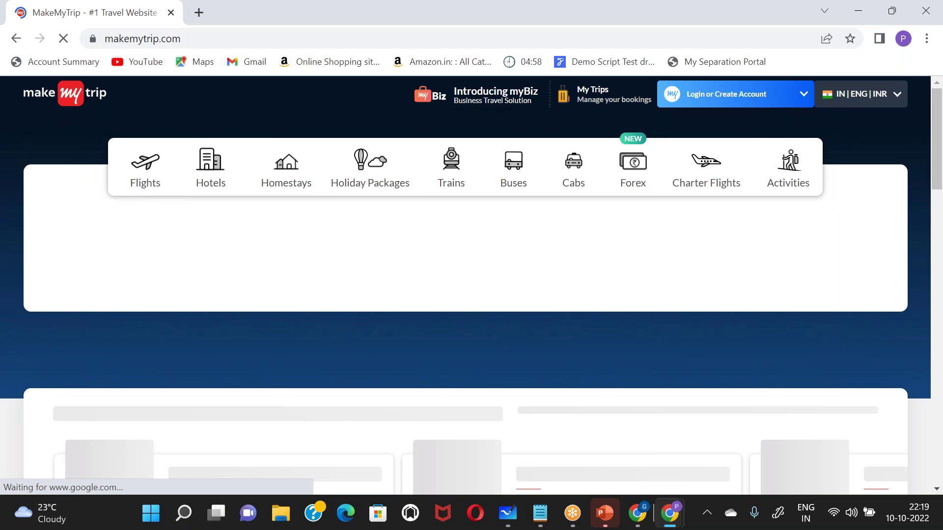
click(210, 161)
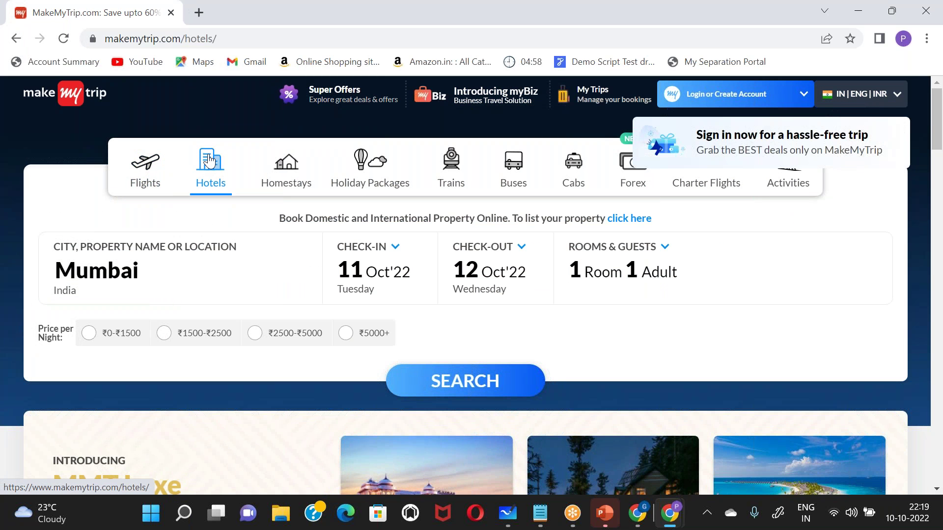
click(149, 171)
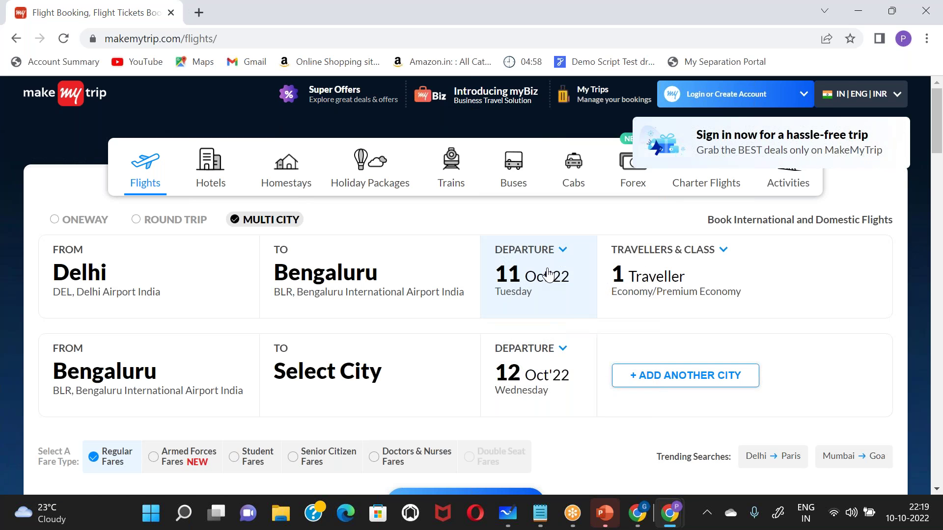
- Keep 11 Oct'22 as the Delhi to Bengaluru departure date
click(548, 275)
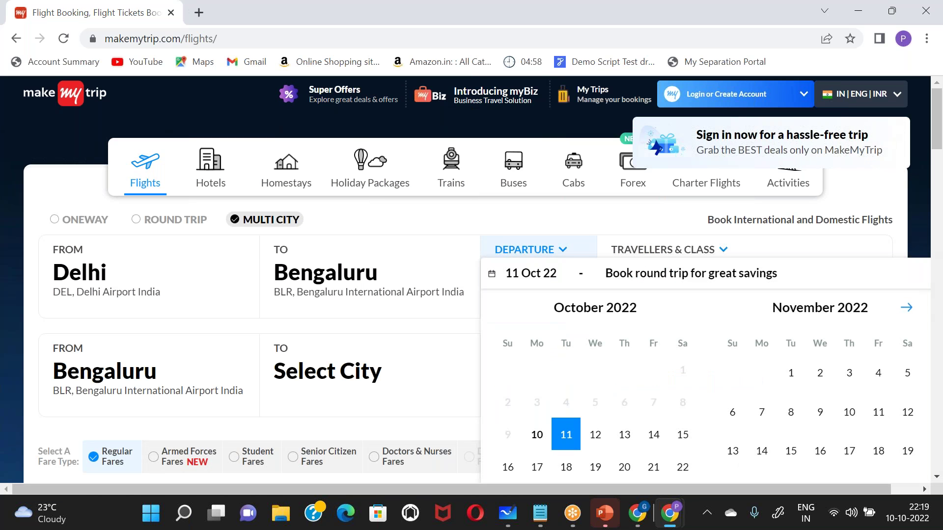
click(451, 223)
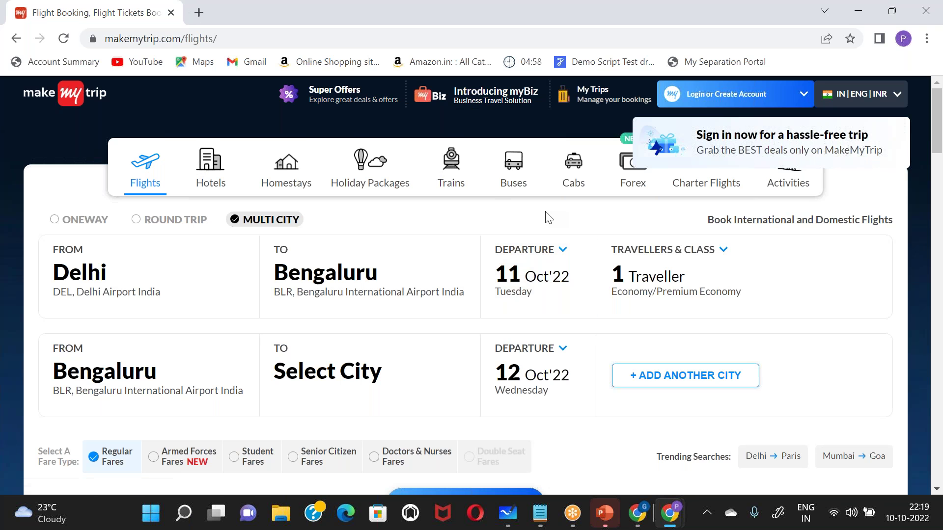
scroll(301, 239, down, 1)
scroll(245, 207, up, 1)
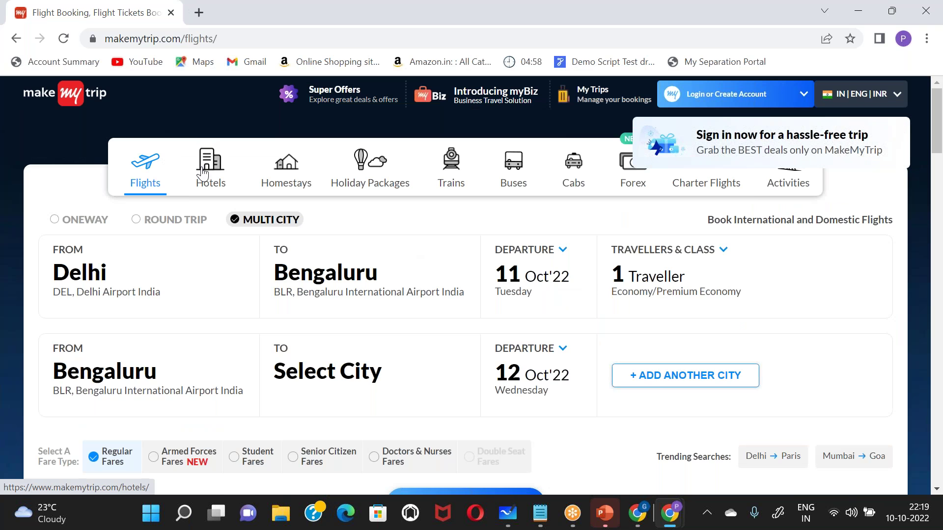
- Browse MakeMyTrip's Hotels, Homestays and Holiday Packages searches in turn
click(203, 174)
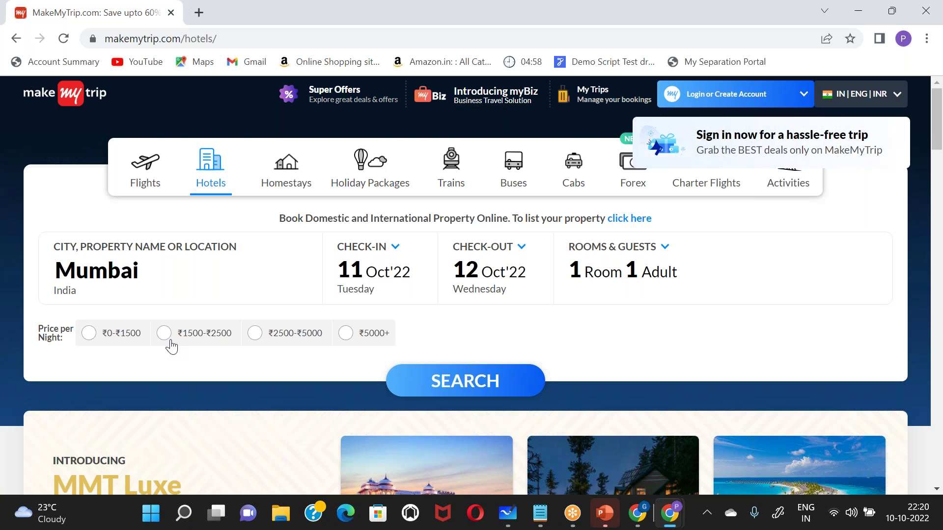
click(298, 165)
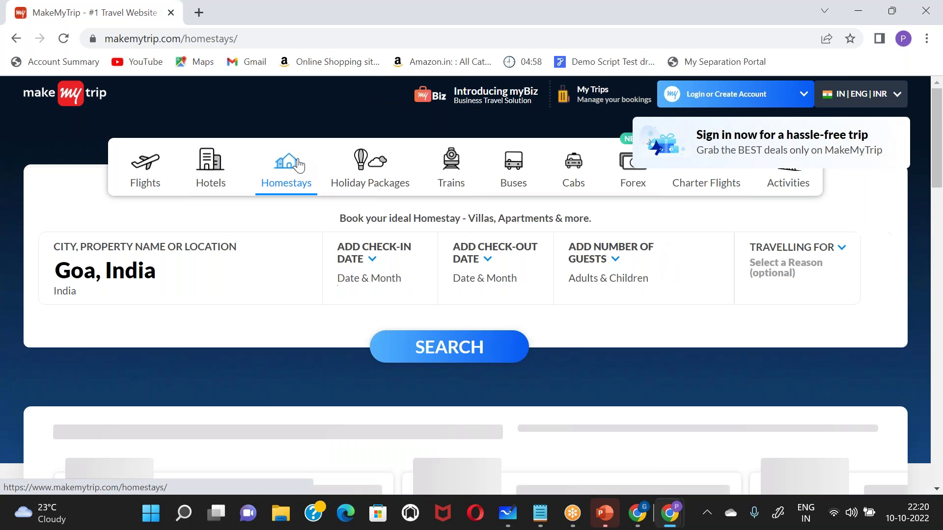
click(373, 184)
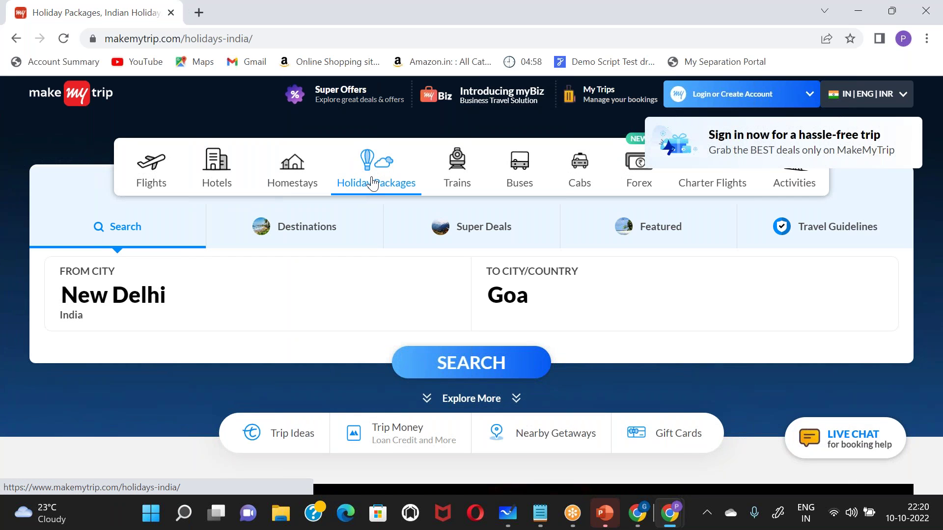
- Return to the Jira TES Sprint 1 board window
key(alt+Tab)
key(Escape)
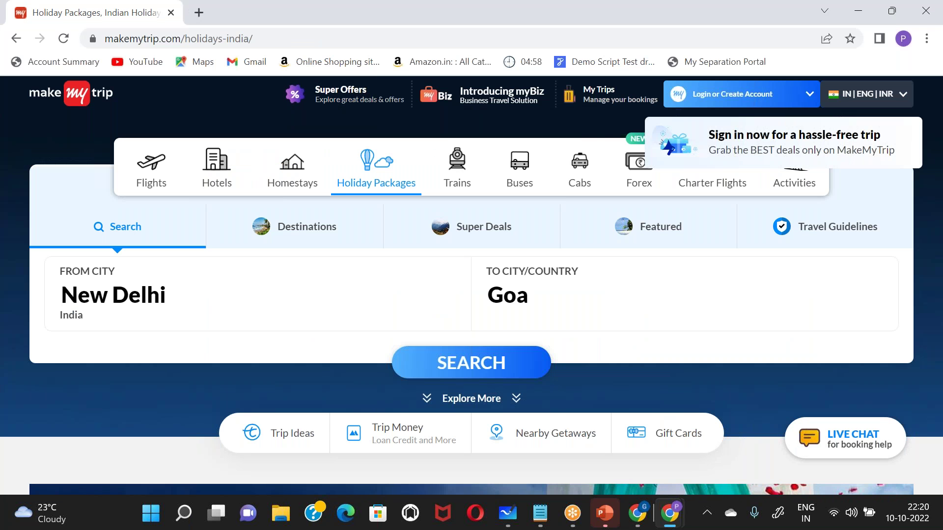
key(alt+Tab)
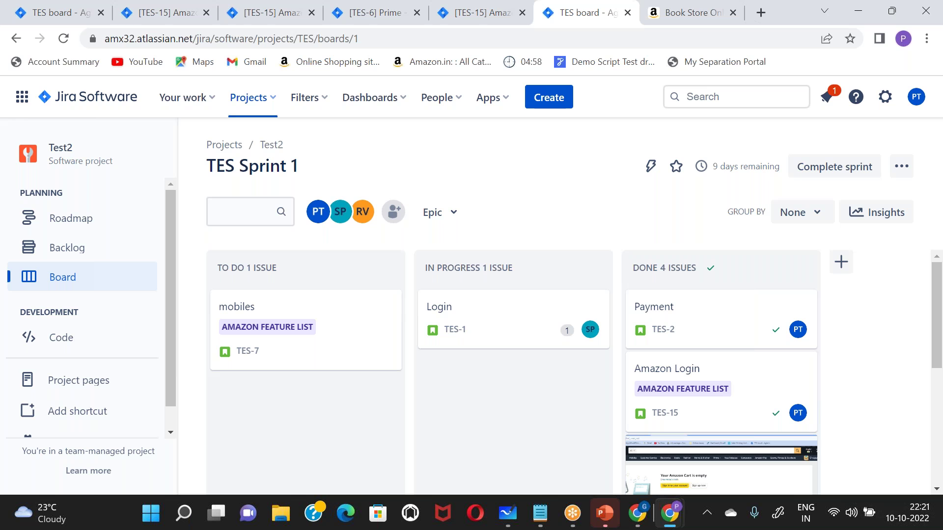
click(646, 20)
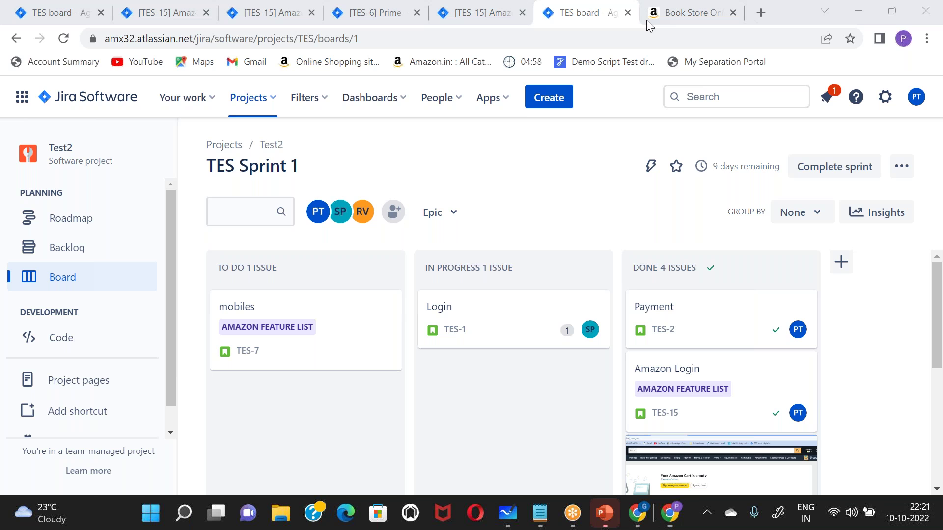